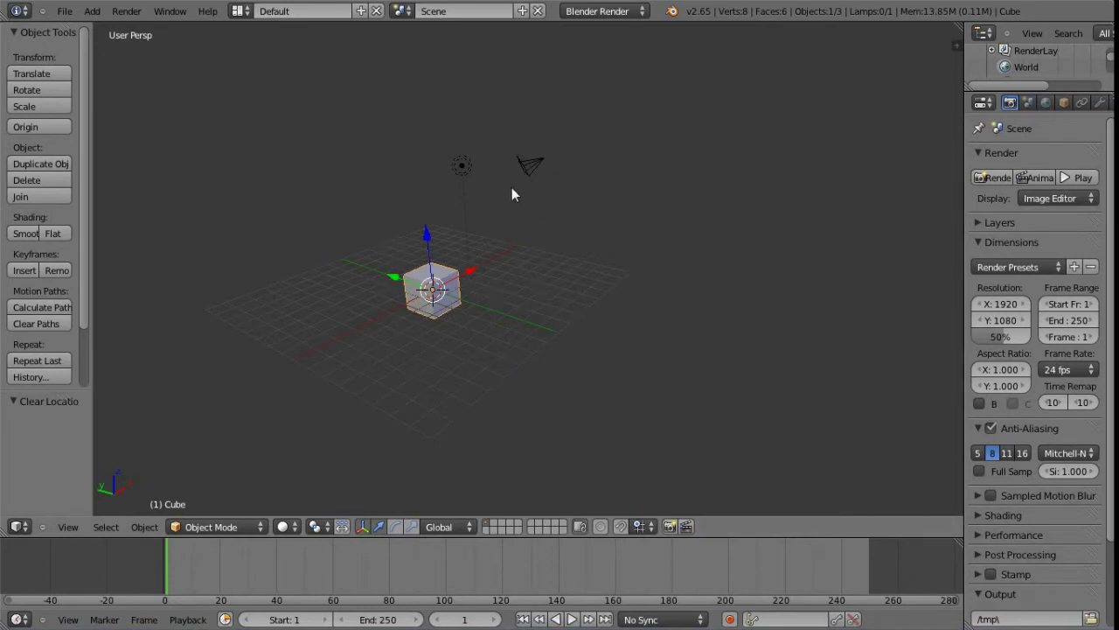
- Deselect everything, then select the cube, lamp and camera together with Border Select
{"action": "middle_click_drag", "start_coordinate": [509, 208], "coordinate": [519, 264]}
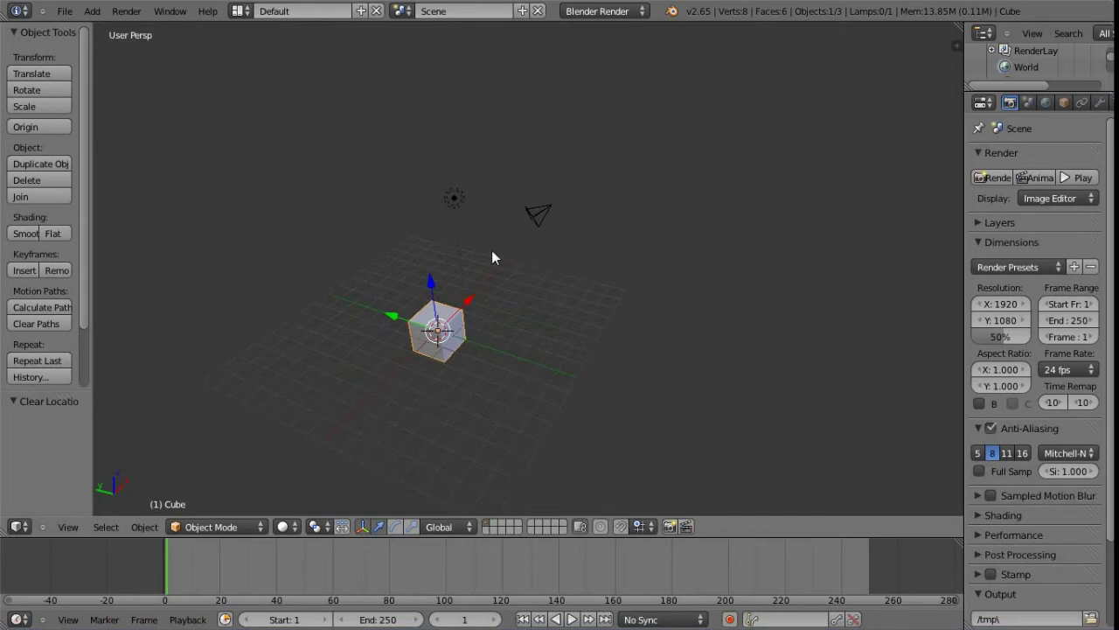
{"action": "middle_click_drag", "start_coordinate": [456, 278], "coordinate": [505, 260]}
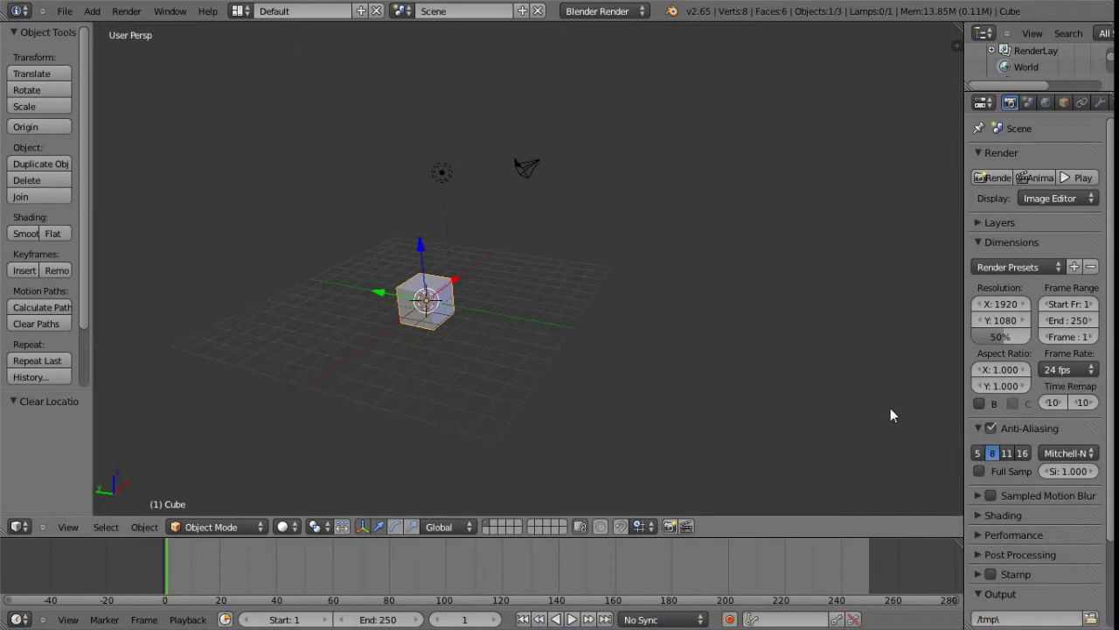
{"action": "key", "text": "a"}
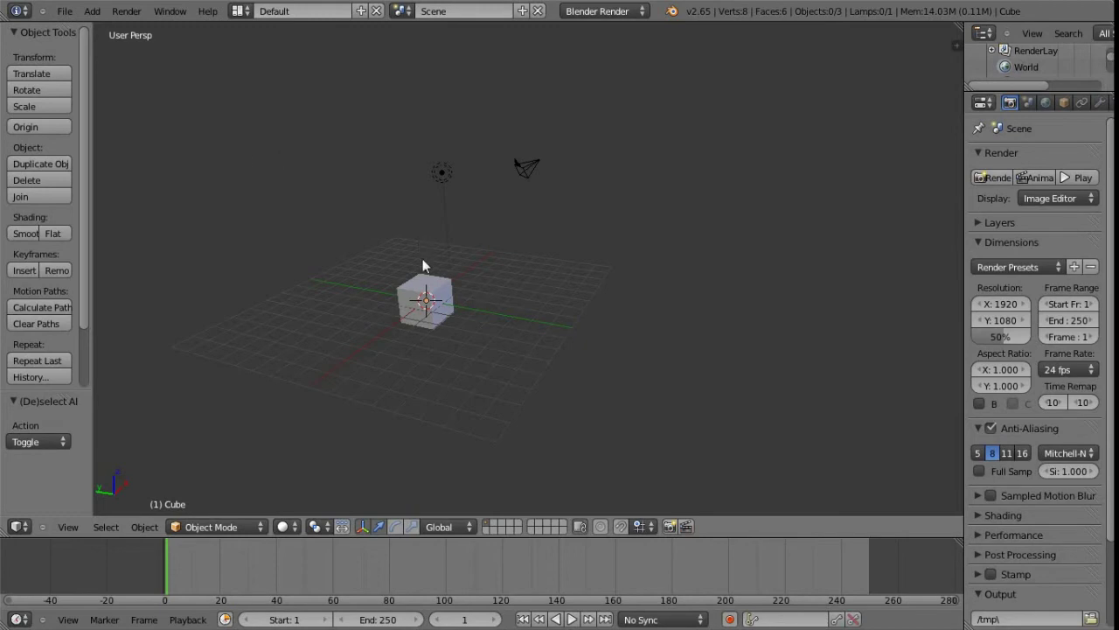
{"action": "left_click", "coordinate": [108, 529]}
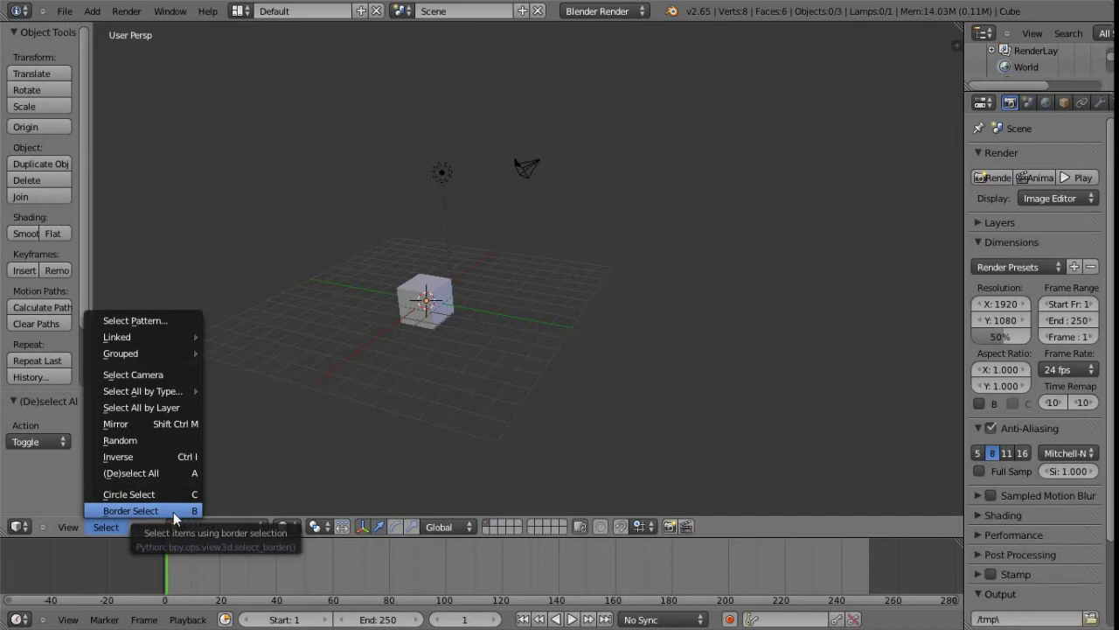
{"action": "key", "text": "b"}
{"action": "left_click_drag", "start_coordinate": [760, 398], "coordinate": [382, 124]}
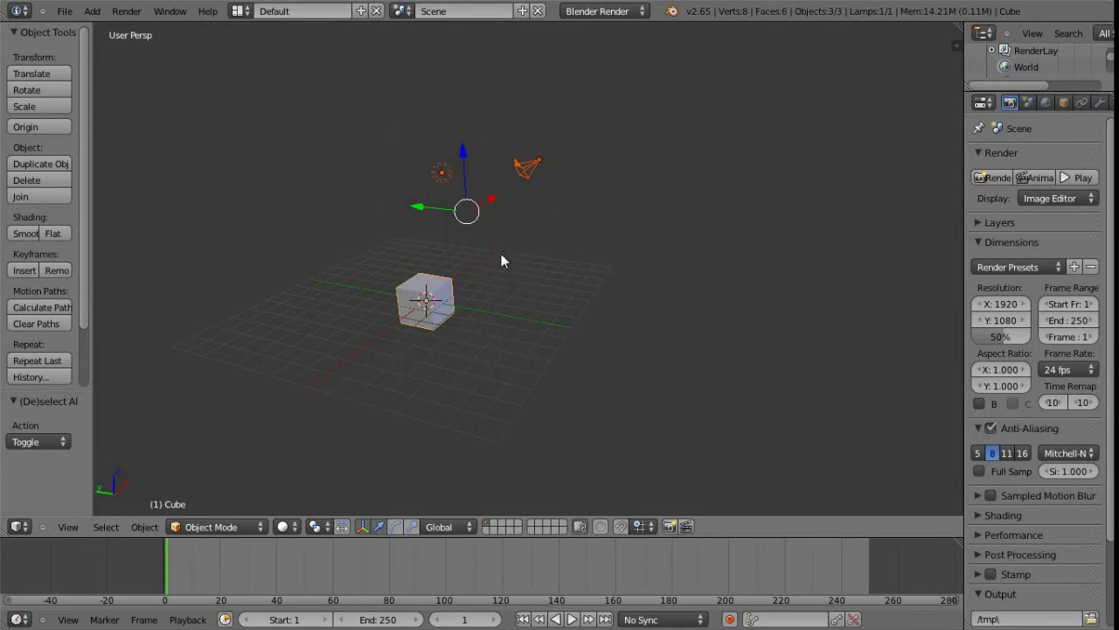
- Clear the selection and border-select the cube, lamp and camera again
{"action": "key", "text": "a"}
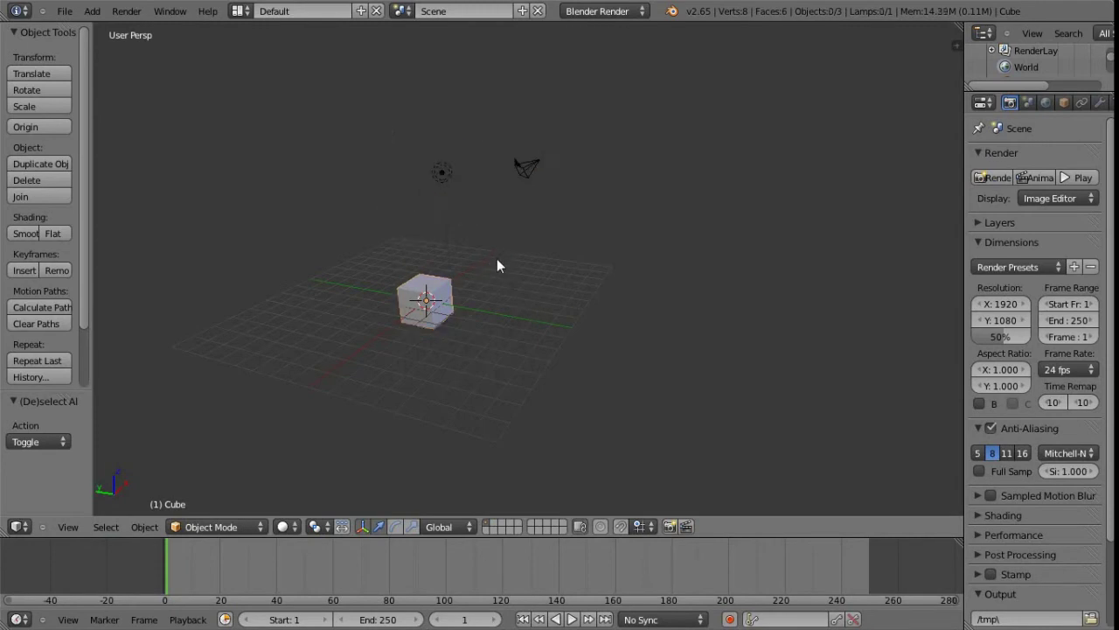
{"action": "key", "text": "b"}
{"action": "left_click_drag", "start_coordinate": [706, 419], "coordinate": [375, 102]}
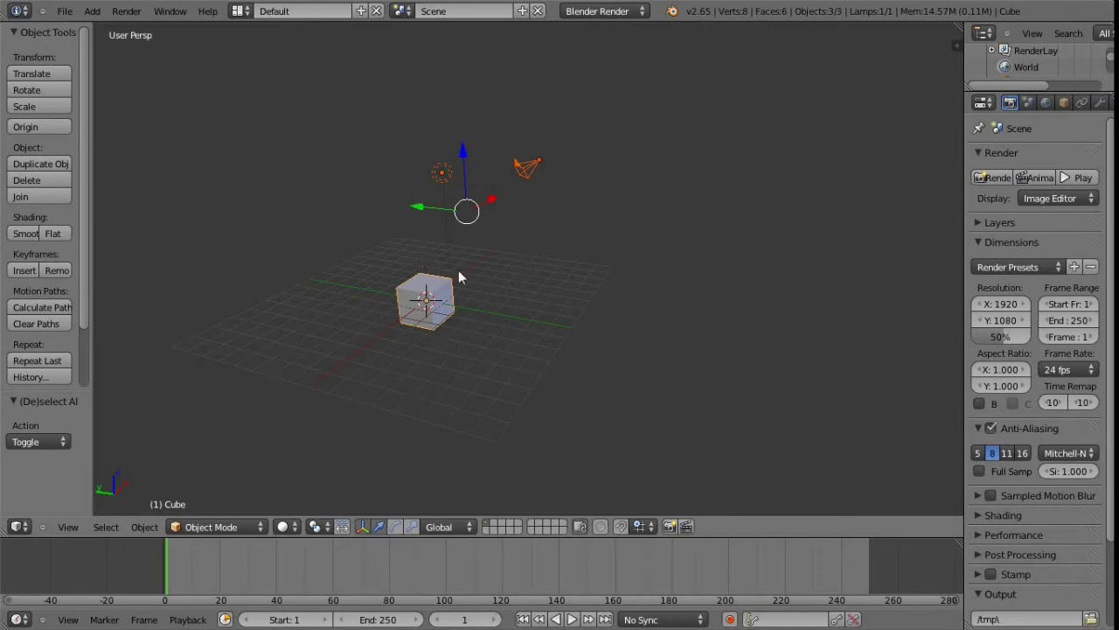
- Select the camera, the lamp and the cube individually, one after another
{"action": "right_click", "coordinate": [527, 169]}
{"action": "right_click", "coordinate": [440, 172]}
{"action": "right_click", "coordinate": [431, 300]}
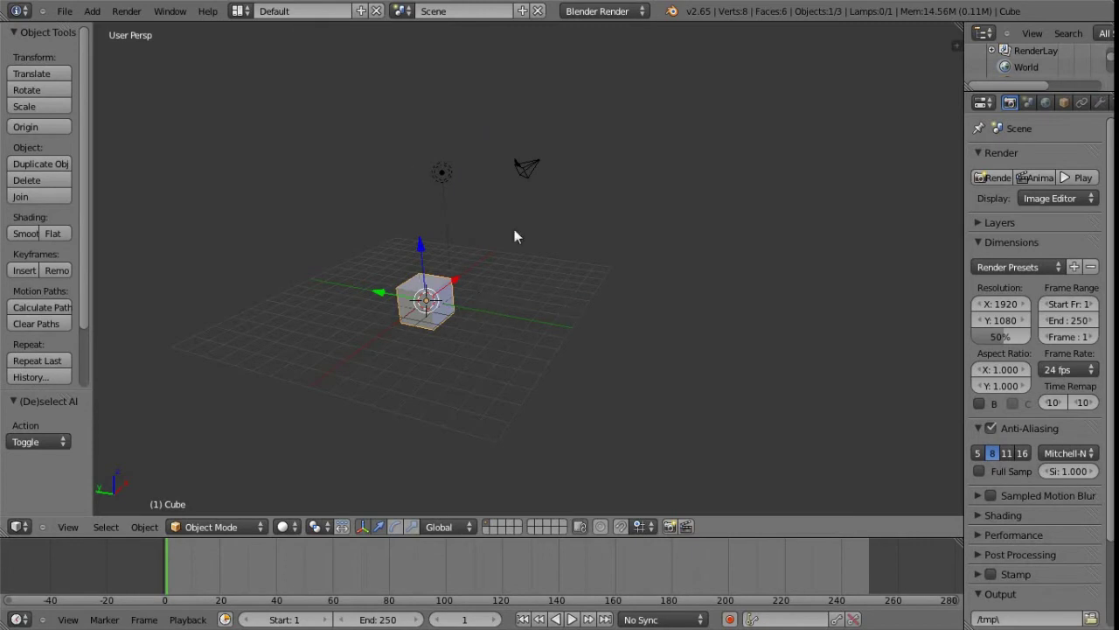
- Border-select all three objects, then use Border Select to drop them from the selection
{"action": "key", "text": "b"}
{"action": "left_click_drag", "start_coordinate": [677, 408], "coordinate": [359, 84]}
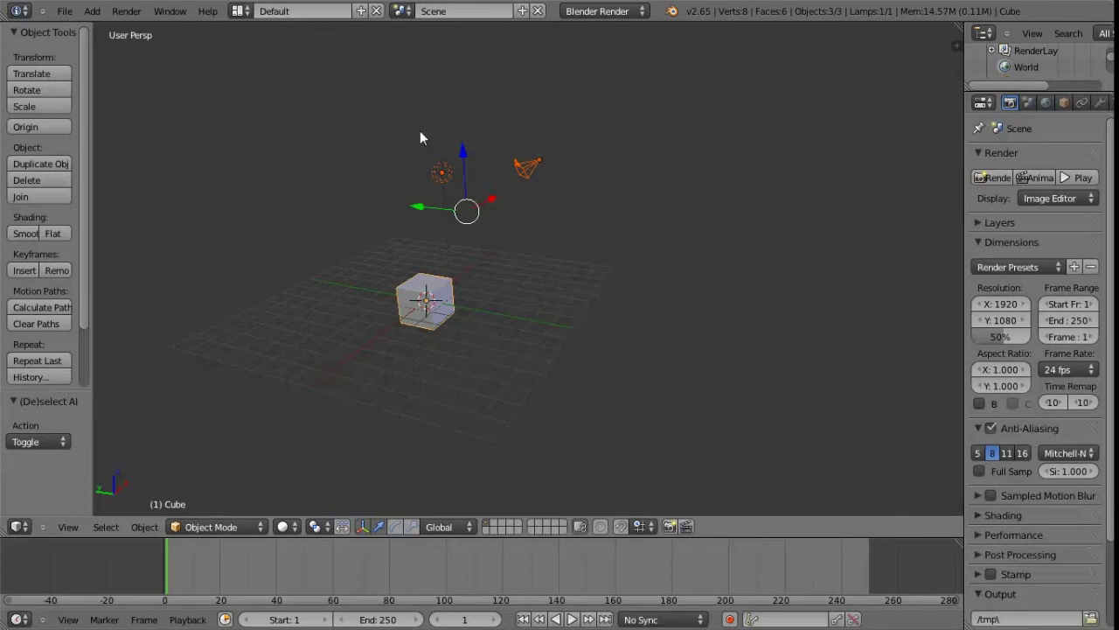
{"action": "key", "text": "b"}
{"action": "left_click_drag", "start_coordinate": [657, 428], "coordinate": [530, 313]}
{"action": "middle_click_drag", "start_coordinate": [494, 236], "coordinate": [450, 108]}
{"action": "key", "text": "b"}
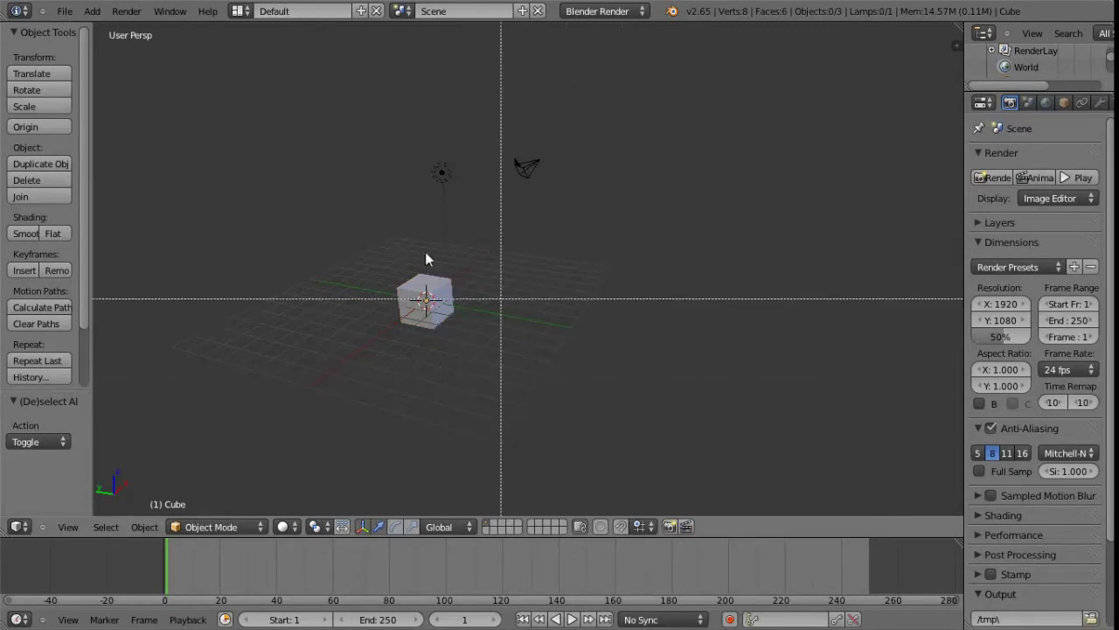
{"action": "left_click_drag", "start_coordinate": [447, 237], "coordinate": [410, 184]}
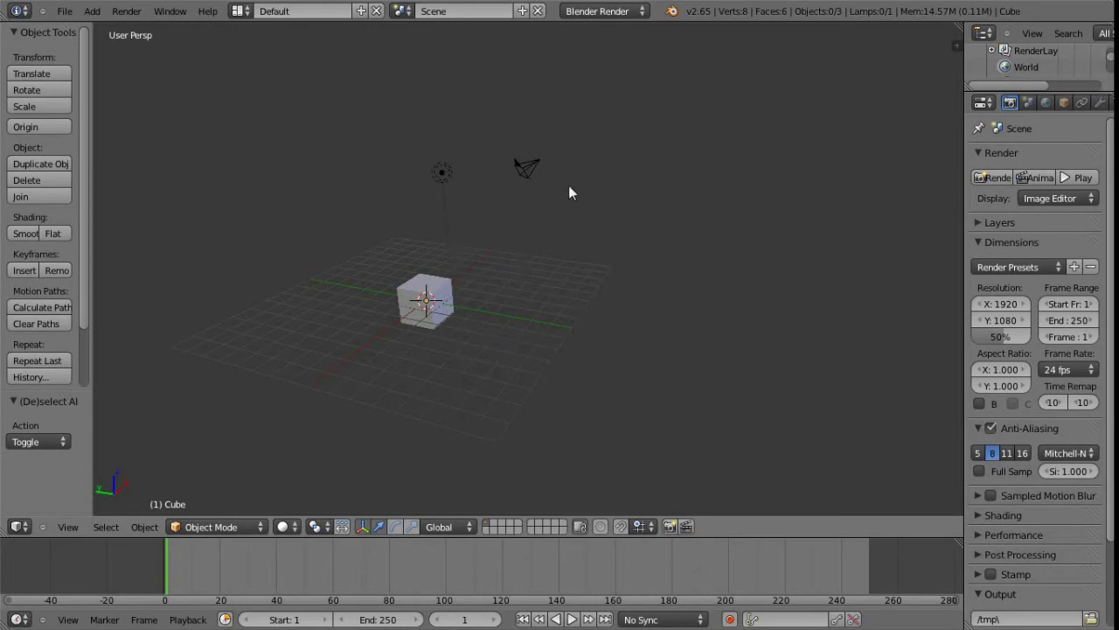
{"action": "right_click", "coordinate": [520, 172]}
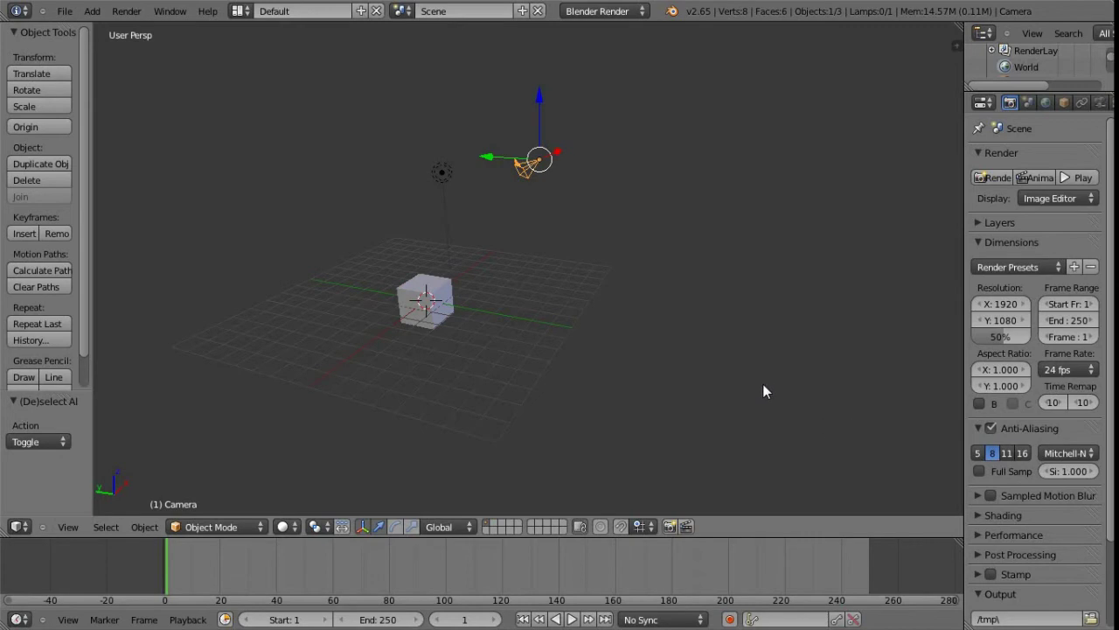
{"action": "key", "text": "g"}
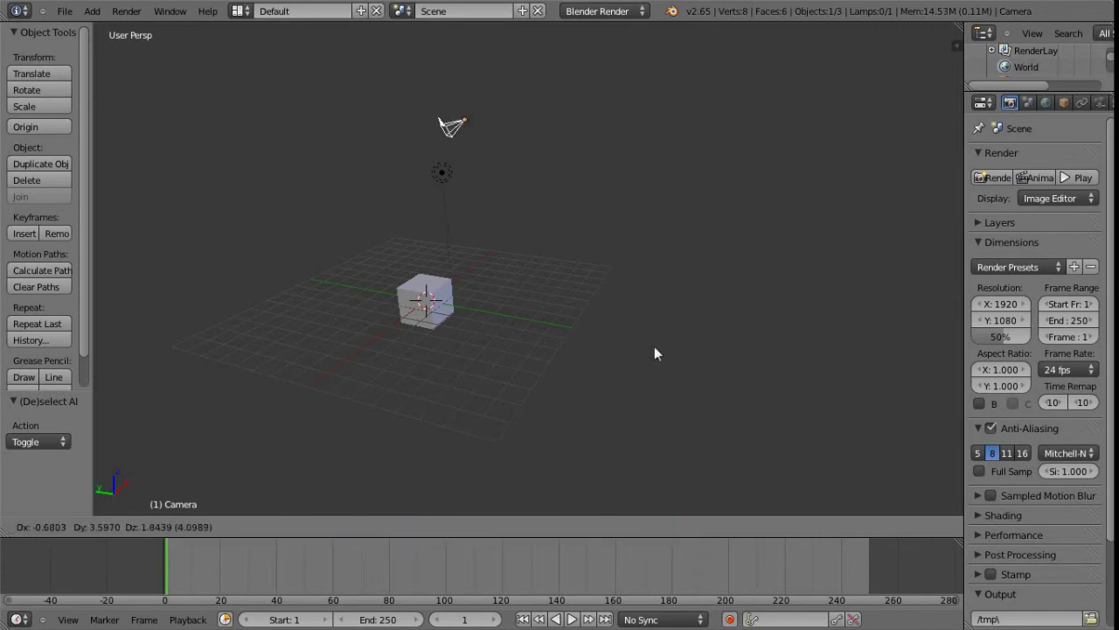
{"action": "right_click", "coordinate": [768, 435]}
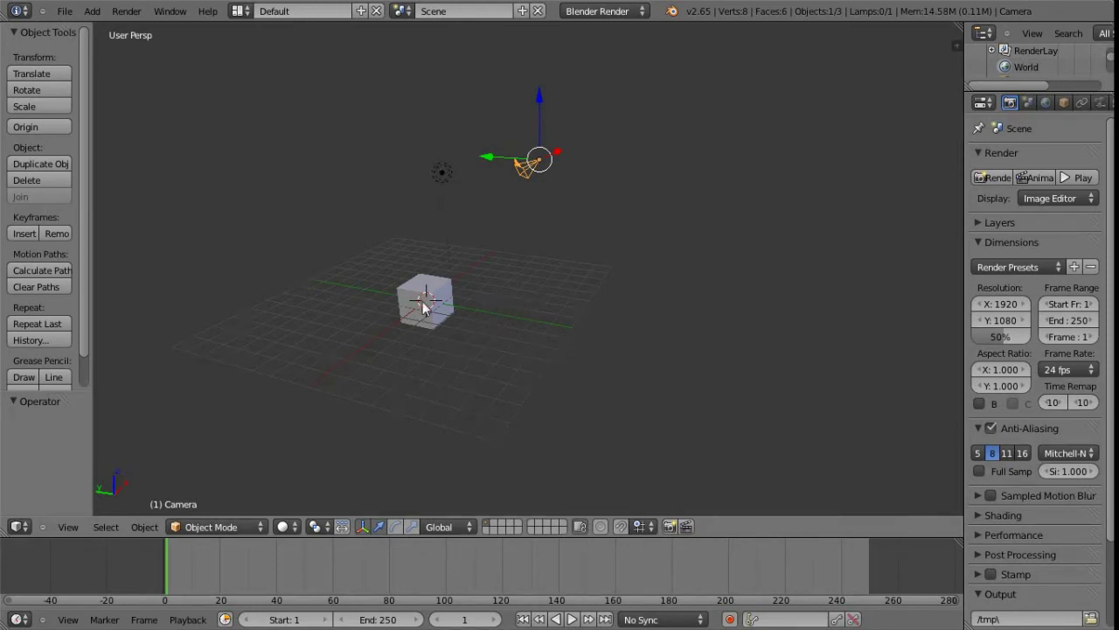
- Move the cube freely off the grid by about X -6.68, Y 11.99, Z -3.68
{"action": "right_click_drag", "start_coordinate": [428, 300], "coordinate": [168, 379]}
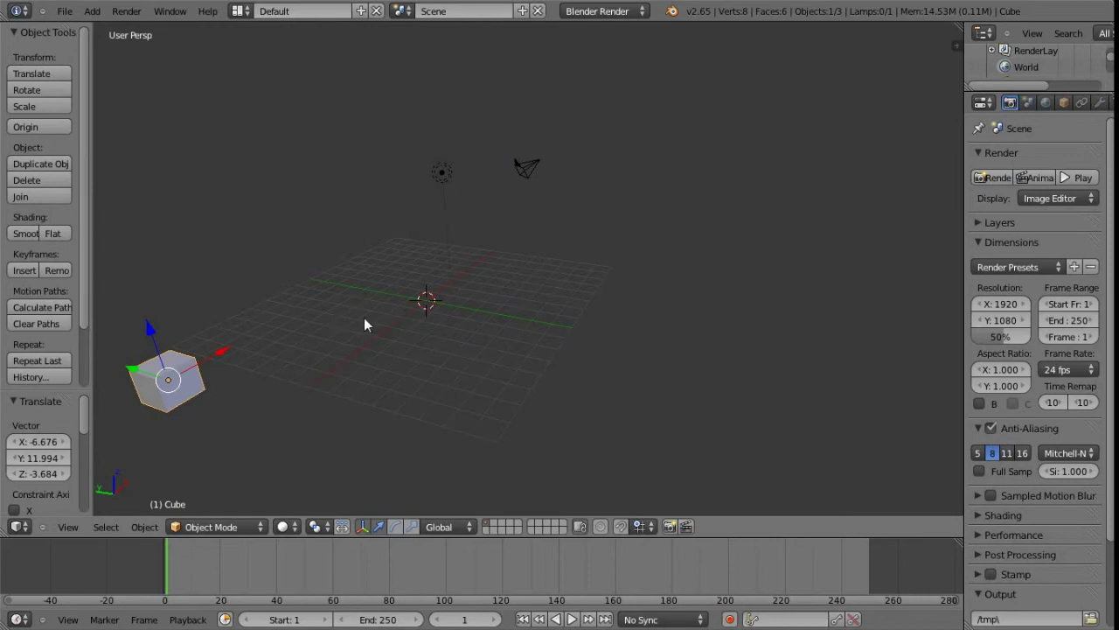
{"action": "middle_click_drag", "start_coordinate": [389, 328], "coordinate": [460, 335]}
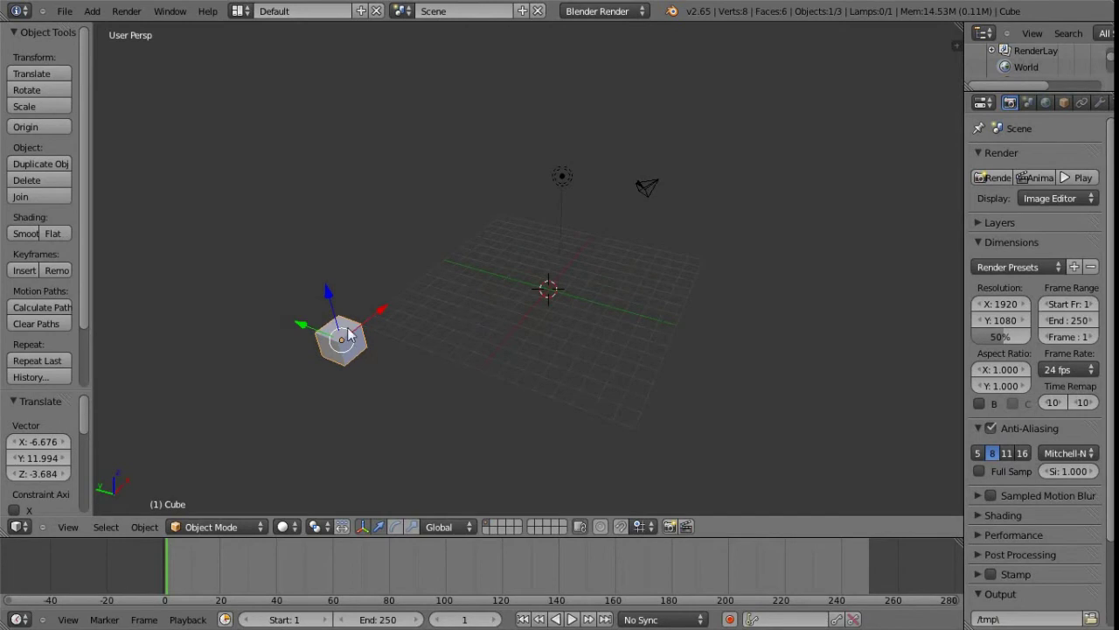
{"action": "middle_click_drag", "start_coordinate": [403, 366], "coordinate": [318, 390]}
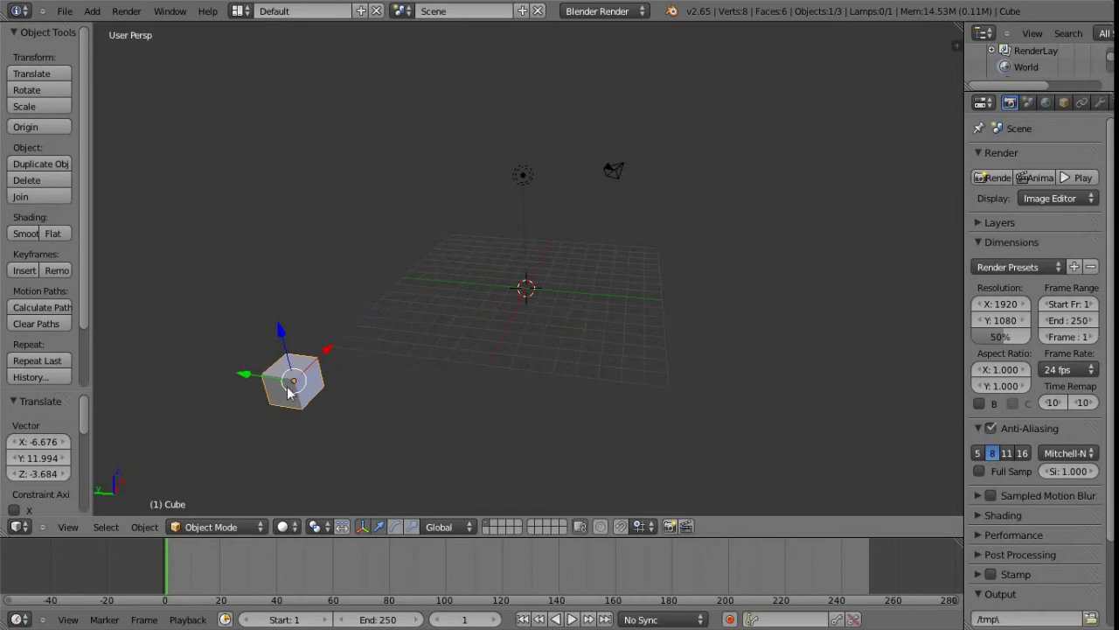
- Raise the lamp about 2.29 along Z and move the cube back onto the grid by about X 3.78, Y -11.62, Z 2.49
{"action": "right_click", "coordinate": [522, 178]}
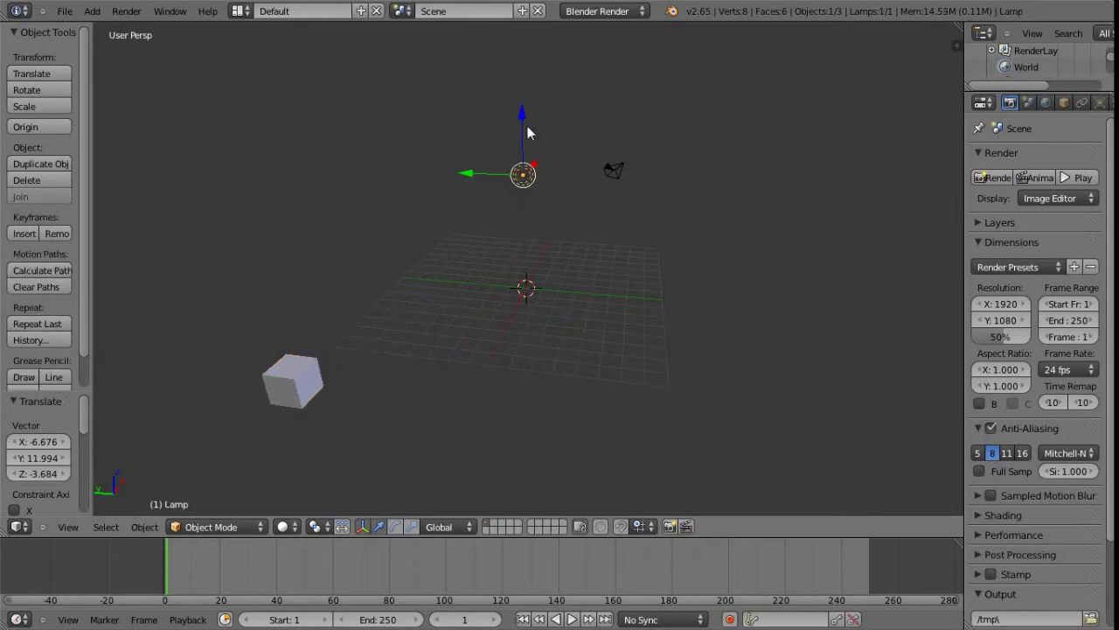
{"action": "left_click_drag", "start_coordinate": [519, 107], "coordinate": [518, 70]}
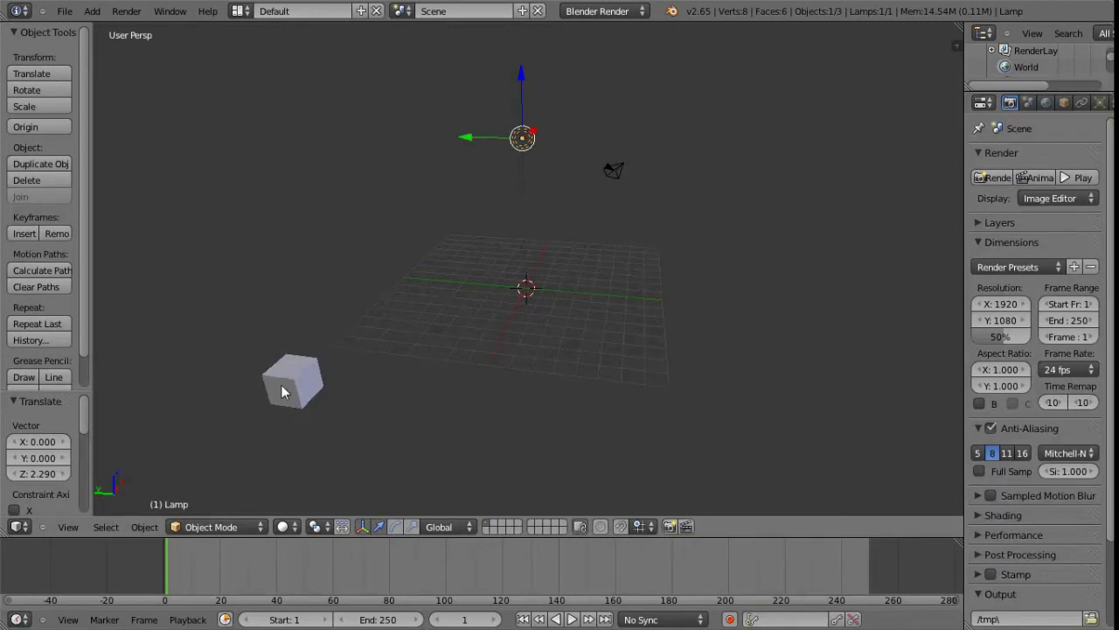
{"action": "right_click_drag", "start_coordinate": [292, 380], "coordinate": [505, 332]}
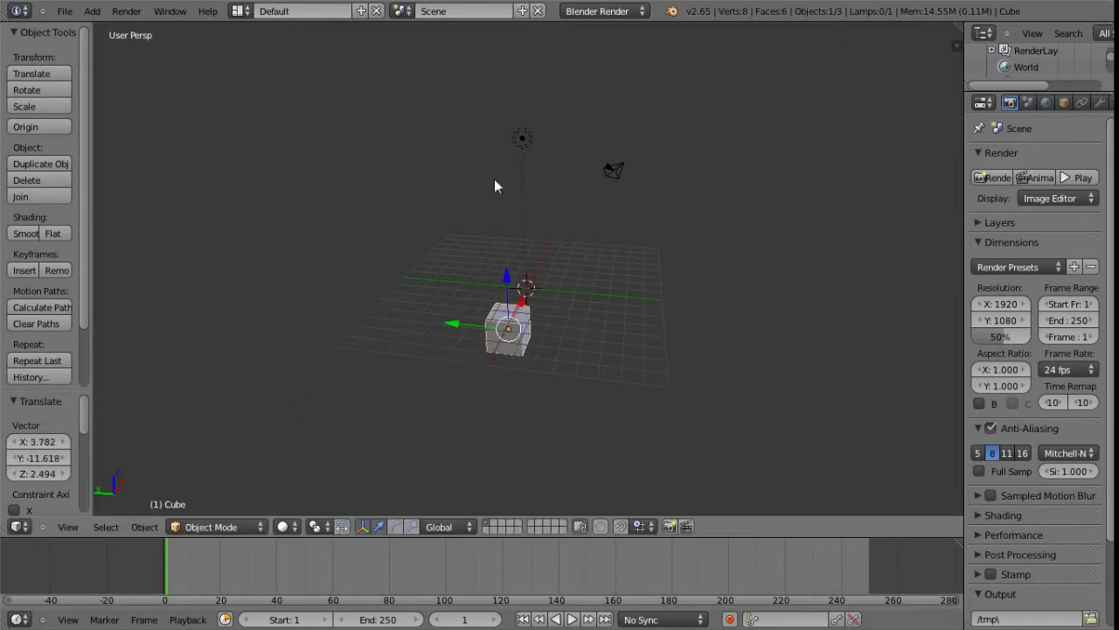
- Move the lamp to the side opposite the camera and lift the cube above the grid by about X 3.97, Y 2.59, Z 9.75
{"action": "right_click", "coordinate": [523, 140]}
{"action": "right_click_drag", "start_coordinate": [530, 150], "coordinate": [317, 172]}
{"action": "right_click_drag", "start_coordinate": [513, 325], "coordinate": [488, 104]}
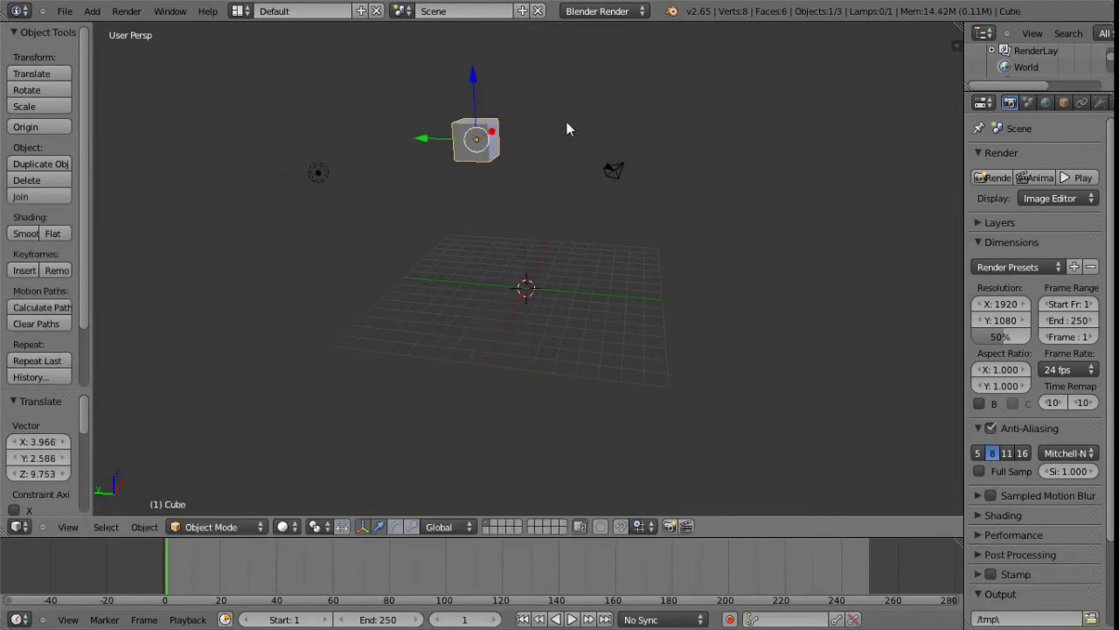
- Swap the camera and lamp to opposite sides of the grid and move the cube below it by about X -6.89, Y 1.34, Z -14.12
{"action": "right_click_drag", "start_coordinate": [623, 167], "coordinate": [376, 262]}
{"action": "right_click_drag", "start_coordinate": [314, 173], "coordinate": [707, 343]}
{"action": "right_click_drag", "start_coordinate": [493, 152], "coordinate": [447, 426]}
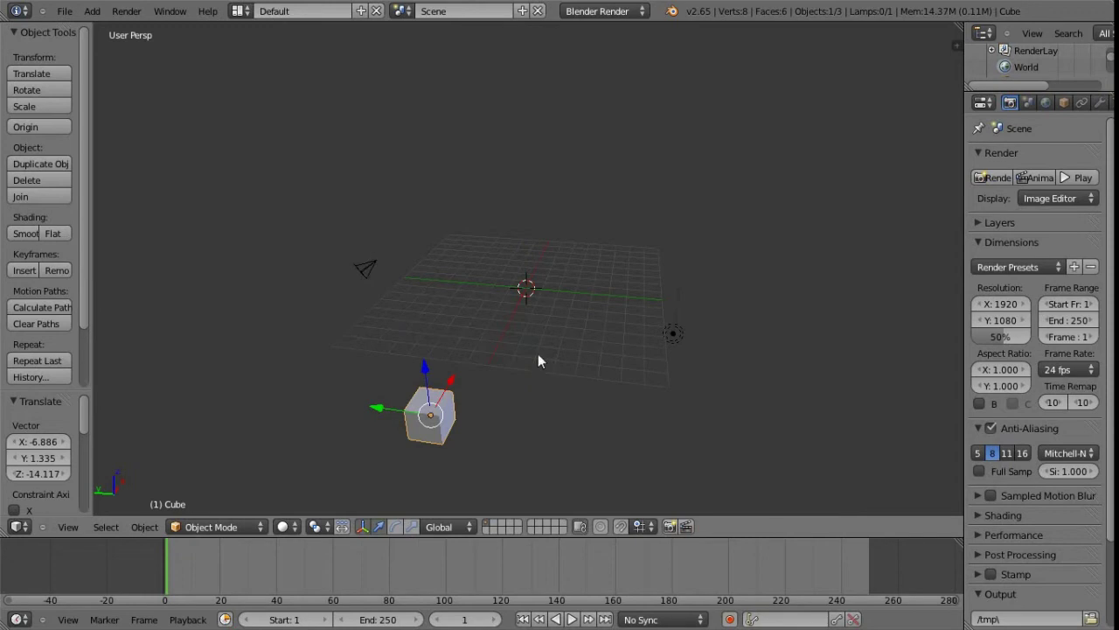
- Move the cube freely up behind the grid centre by about X 8.45, Y -5.54, Z 9.59
{"action": "middle_click_drag", "start_coordinate": [560, 350], "coordinate": [538, 280]}
{"action": "right_click_drag", "start_coordinate": [419, 334], "coordinate": [550, 140]}
{"action": "middle_click_drag", "start_coordinate": [498, 302], "coordinate": [404, 341]}
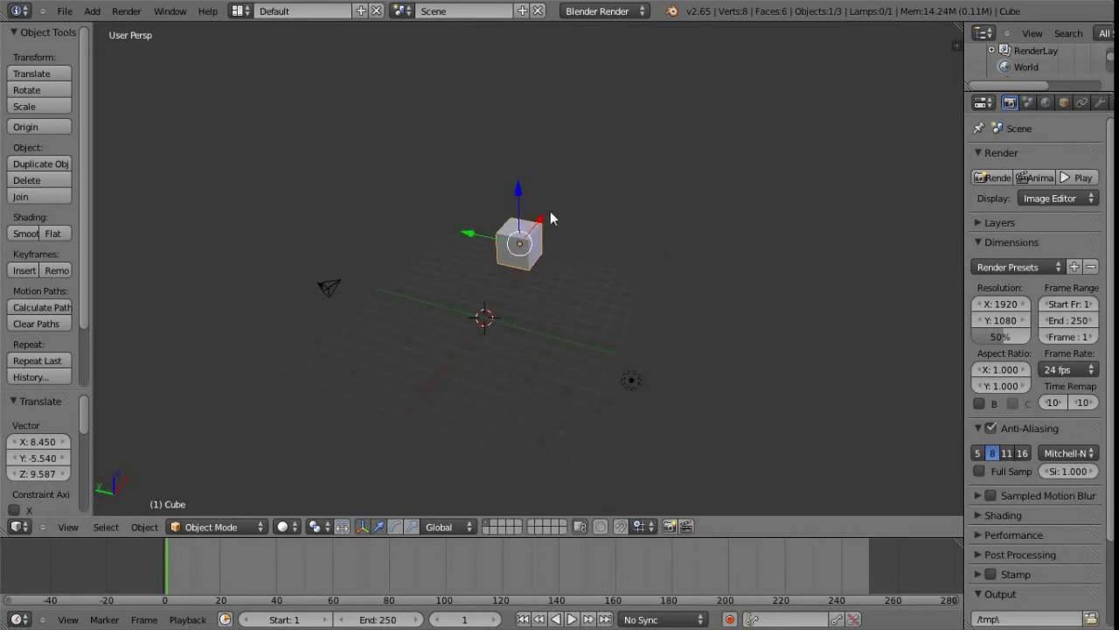
{"action": "middle_click_drag", "start_coordinate": [452, 318], "coordinate": [467, 260]}
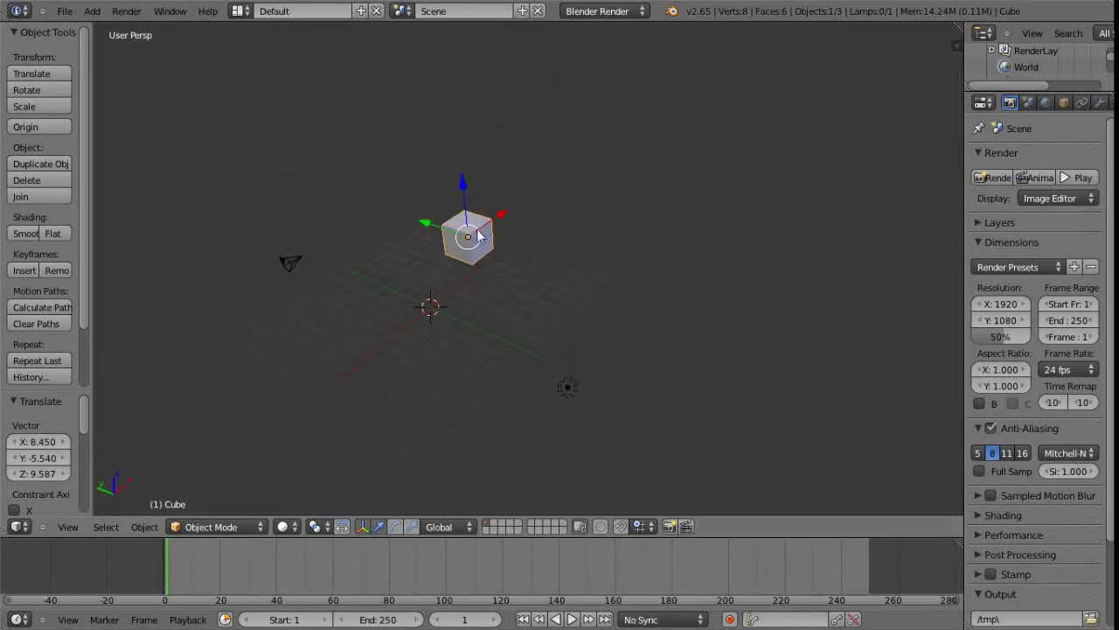
- Select the camera and the lamp in turn, then raise the cube about 2.23 along the Z axis
{"action": "right_click", "coordinate": [293, 263]}
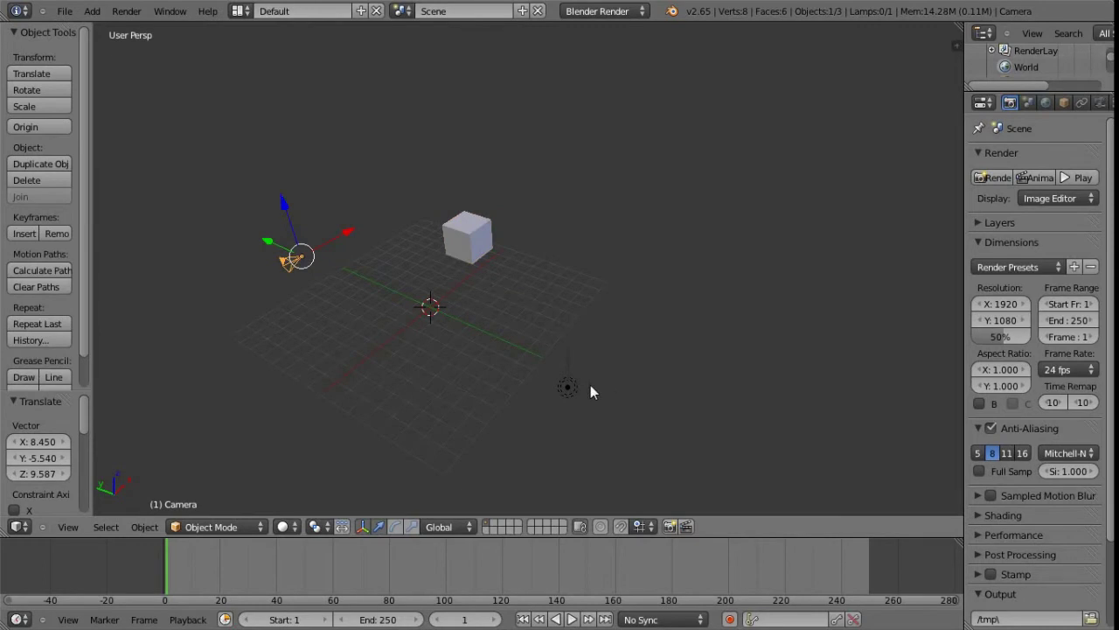
{"action": "right_click", "coordinate": [570, 386]}
{"action": "right_click", "coordinate": [468, 252]}
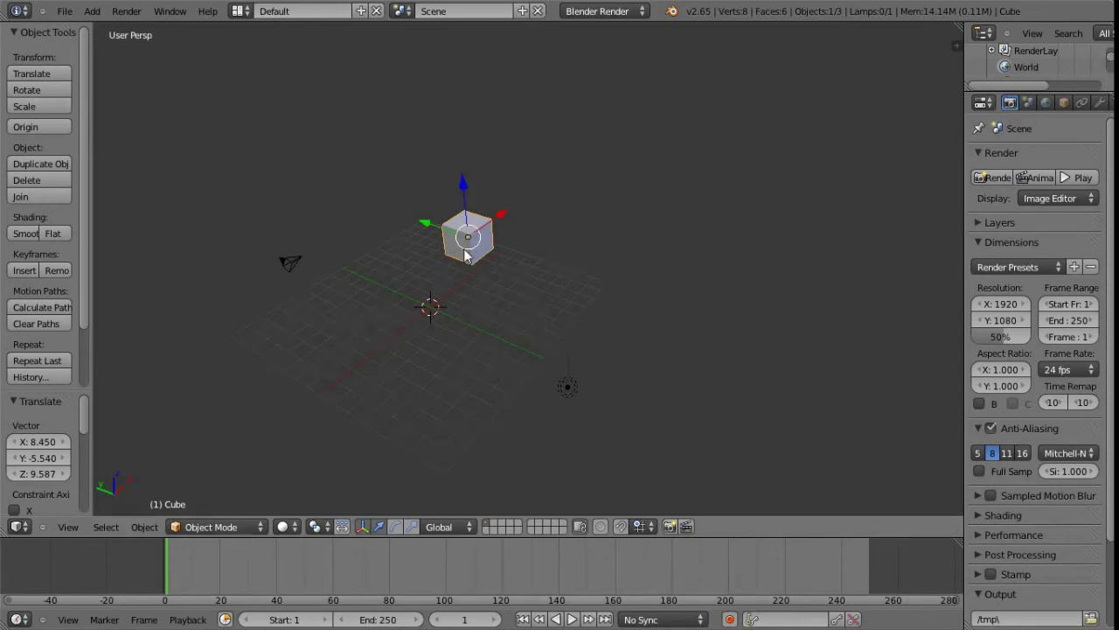
{"action": "left_click_drag", "start_coordinate": [461, 183], "coordinate": [460, 151]}
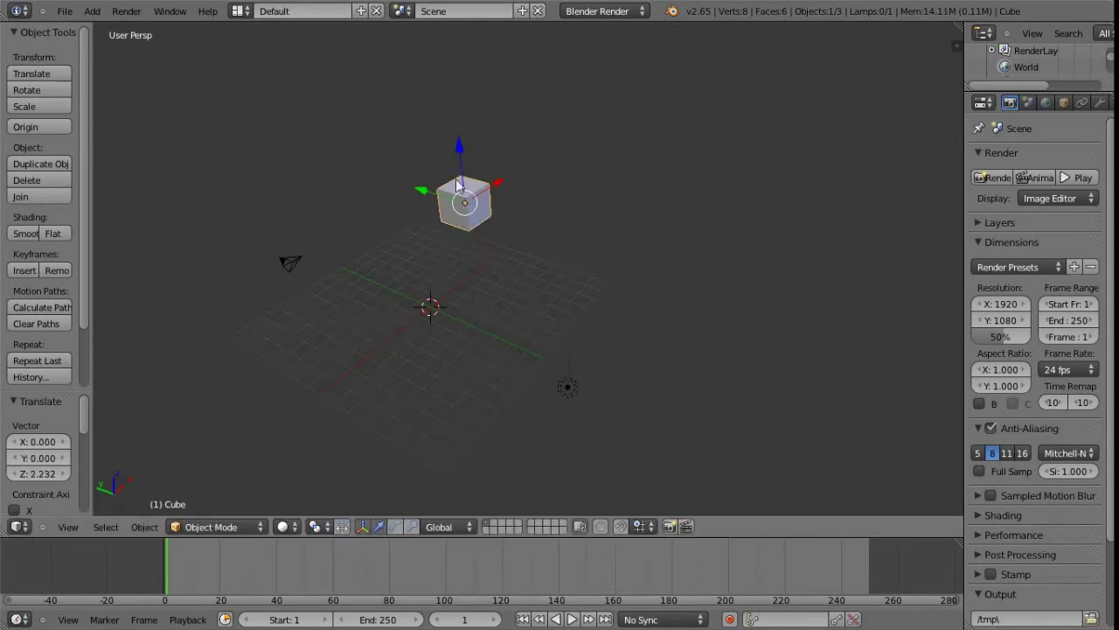
{"action": "middle_click_drag", "start_coordinate": [463, 207], "coordinate": [482, 275], "text": "shift"}
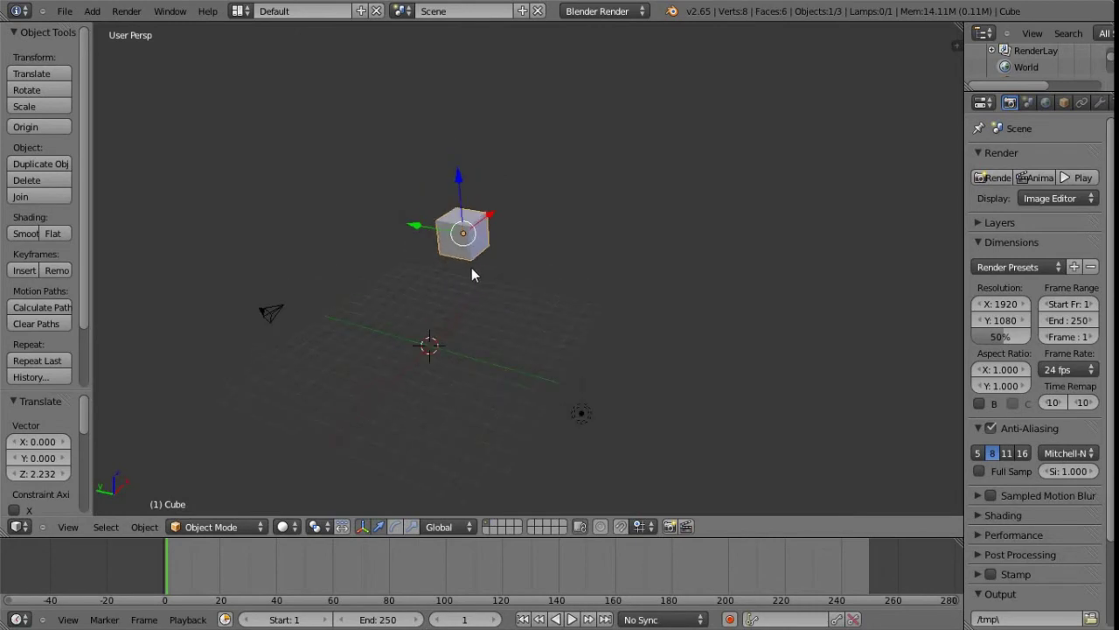
{"action": "mouse_move", "coordinate": [492, 265]}
{"action": "middle_mouse_down"}
{"action": "mouse_move", "coordinate": [470, 281]}
{"action": "mouse_move", "coordinate": [503, 266]}
{"action": "mouse_move", "coordinate": [460, 258]}
{"action": "mouse_move", "coordinate": [442, 275]}
{"action": "mouse_move", "coordinate": [450, 297]}
{"action": "mouse_move", "coordinate": [460, 255]}
{"action": "mouse_move", "coordinate": [468, 271]}
{"action": "mouse_move", "coordinate": [463, 181]}
{"action": "mouse_move", "coordinate": [487, 302]}
{"action": "mouse_move", "coordinate": [509, 327]}
{"action": "mouse_move", "coordinate": [496, 342]}
{"action": "mouse_move", "coordinate": [502, 275]}
{"action": "mouse_move", "coordinate": [481, 253]}
{"action": "mouse_move", "coordinate": [479, 271]}
{"action": "middle_mouse_up"}
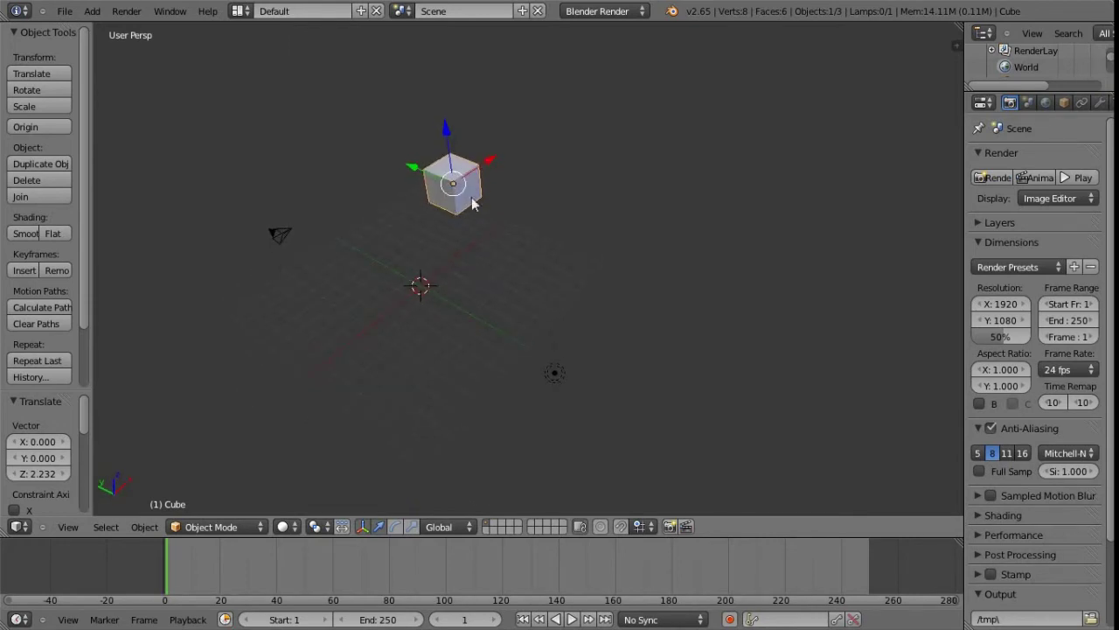
{"action": "middle_click_drag", "start_coordinate": [454, 234], "coordinate": [502, 253], "text": "shift"}
- Select the camera, then move the lamp up beyond the grid's edge and nudge the cube by about X 0.16, Y -0.15, Z 0.03
{"action": "right_click", "coordinate": [320, 238]}
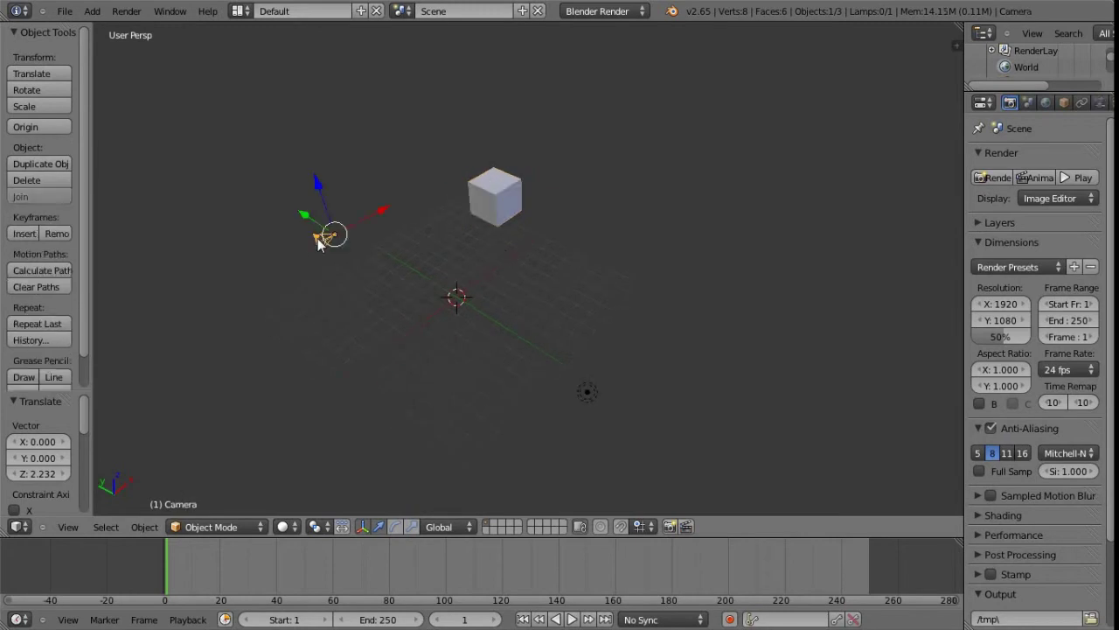
{"action": "right_click_drag", "start_coordinate": [585, 387], "coordinate": [668, 249]}
{"action": "right_click_drag", "start_coordinate": [540, 217], "coordinate": [515, 204]}
- Switch the selection back and forth between the camera, cube and lamp, ending with the camera selected
{"action": "middle_click_drag", "start_coordinate": [415, 283], "coordinate": [429, 307]}
{"action": "right_click", "coordinate": [301, 292]}
{"action": "right_click", "coordinate": [492, 223]}
{"action": "right_click", "coordinate": [656, 253]}
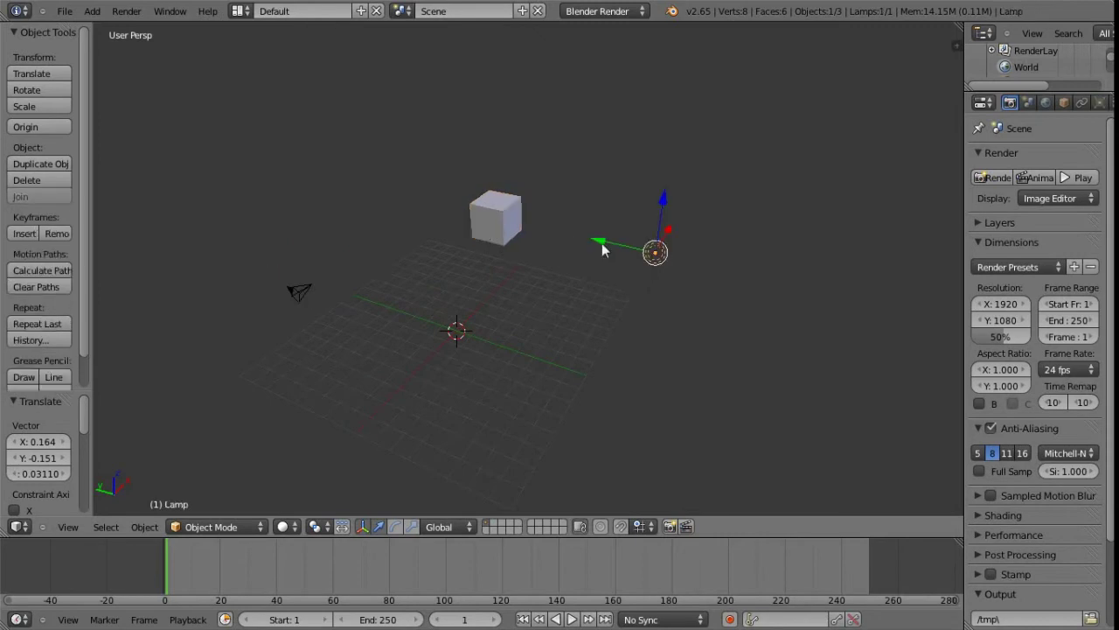
{"action": "right_click", "coordinate": [512, 224]}
{"action": "right_click", "coordinate": [313, 298]}
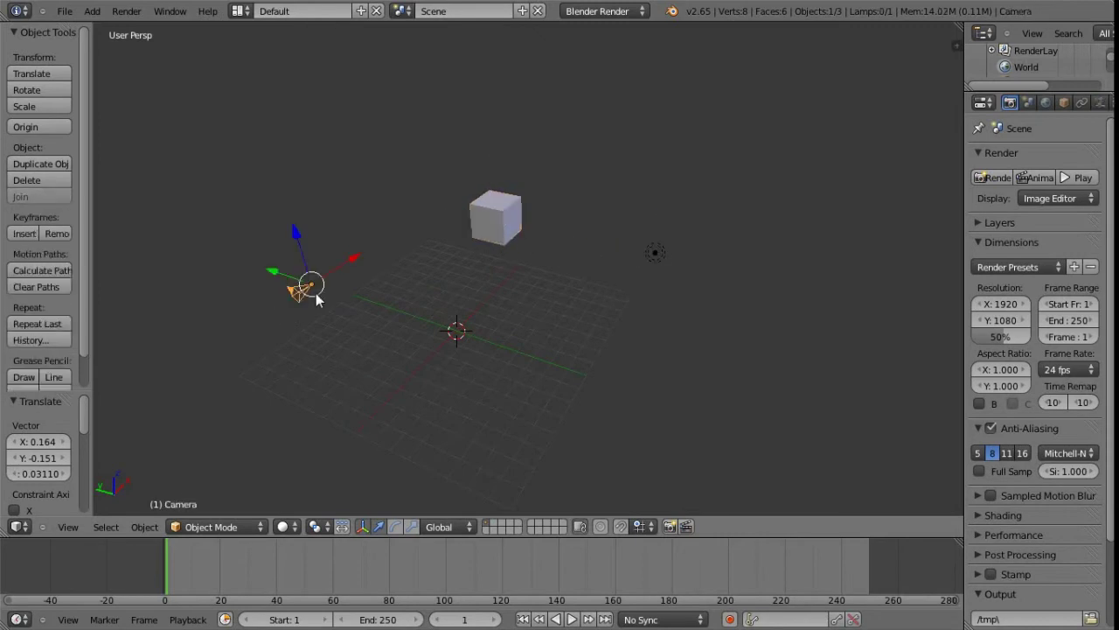
{"action": "mouse_move", "coordinate": [481, 320]}
{"action": "middle_mouse_down"}
{"action": "mouse_move", "coordinate": [455, 332]}
{"action": "mouse_move", "coordinate": [420, 268]}
{"action": "mouse_move", "coordinate": [455, 335]}
{"action": "mouse_move", "coordinate": [502, 321]}
{"action": "mouse_move", "coordinate": [497, 304]}
{"action": "middle_mouse_up"}
{"action": "middle_click_drag", "start_coordinate": [442, 264], "coordinate": [499, 254]}
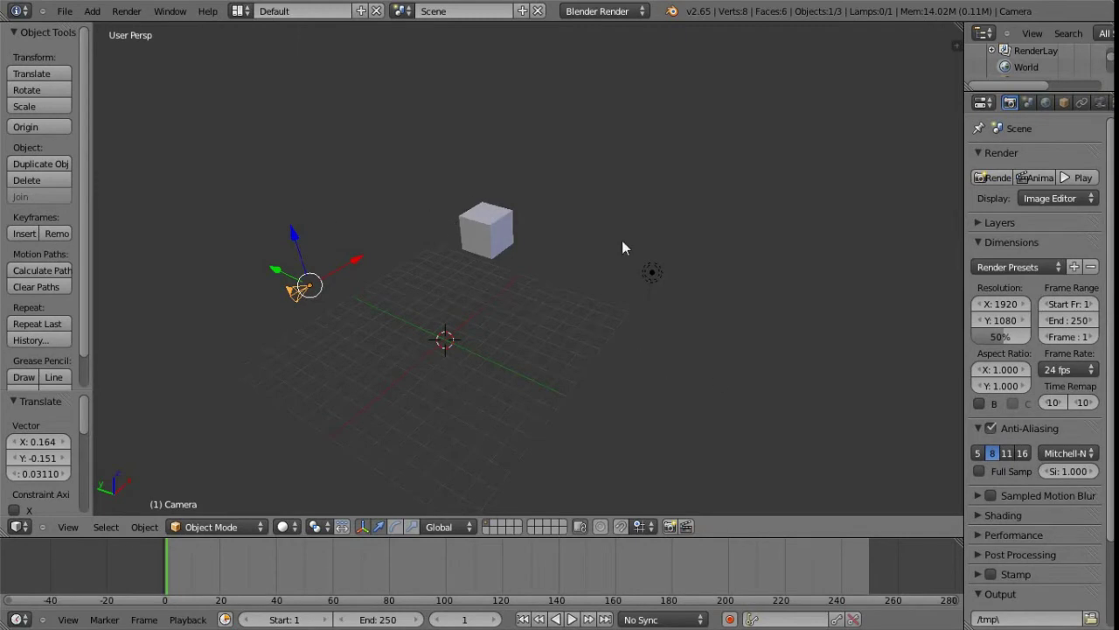
- Open the User Preferences window and place it over the middle of the 3D view
{"action": "left_click", "coordinate": [66, 13]}
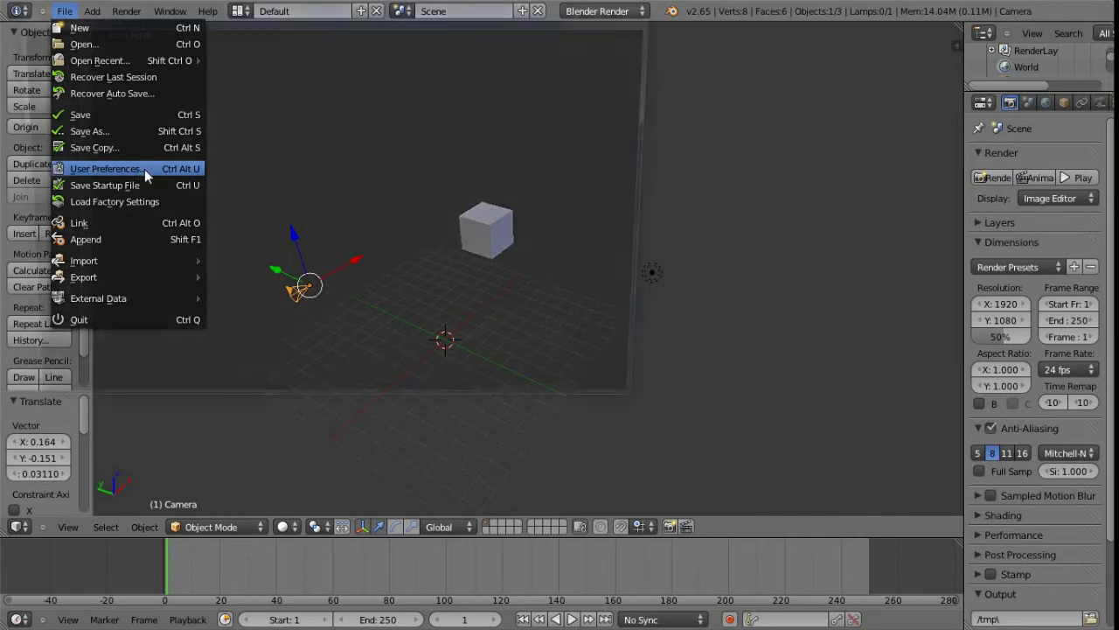
{"action": "left_click", "coordinate": [144, 169]}
{"action": "left_click_drag", "start_coordinate": [259, 18], "coordinate": [508, 87]}
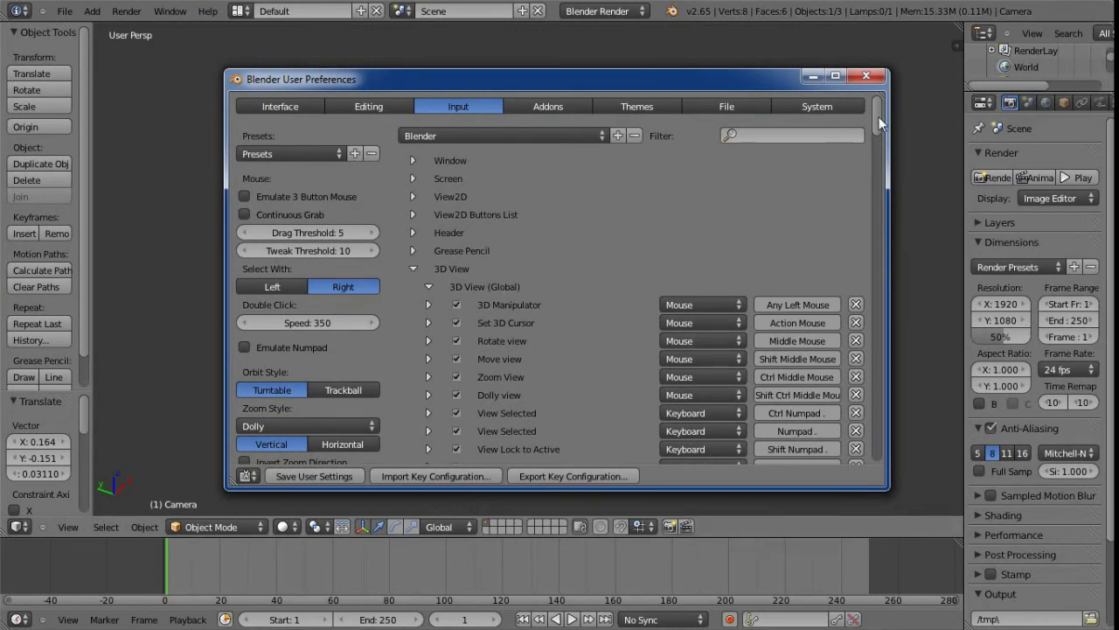
- Collapse the 3D View (Global) group, filter the key bindings by "border select" and expand the 3D View Border Select entry
{"action": "mouse_move", "coordinate": [876, 114]}
{"action": "left_mouse_down"}
{"action": "mouse_move", "coordinate": [871, 386]}
{"action": "mouse_move", "coordinate": [882, 104]}
{"action": "left_mouse_up"}
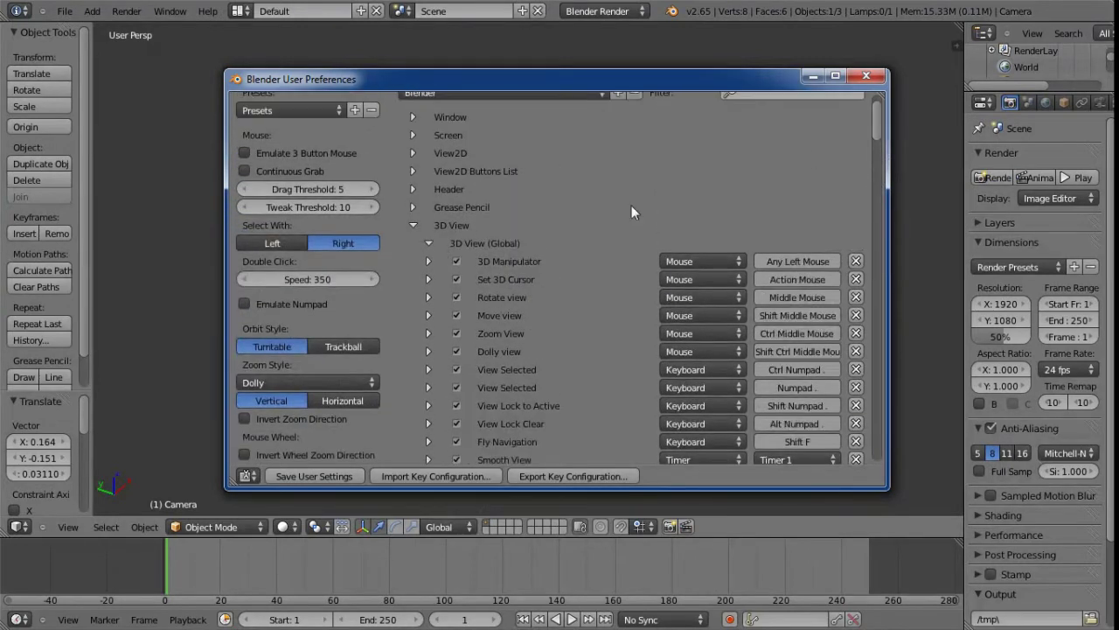
{"action": "left_click", "coordinate": [429, 244]}
{"action": "scroll", "coordinate": [650, 303], "scroll_direction": "up", "scroll_amount": 2}
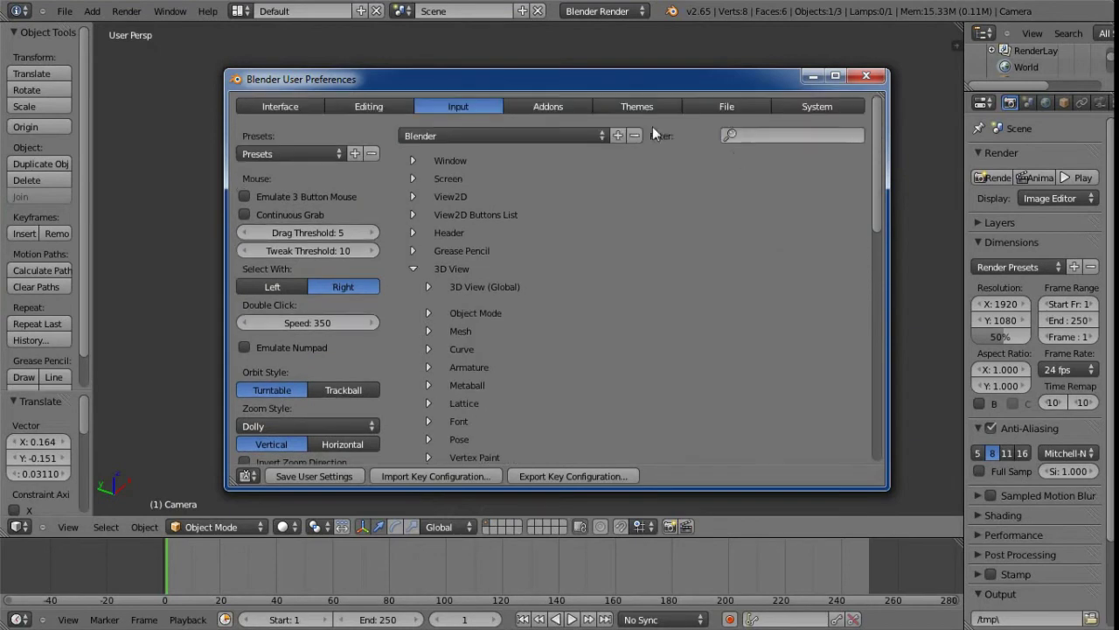
{"action": "left_click", "coordinate": [798, 137]}
{"action": "type", "text": "border"}
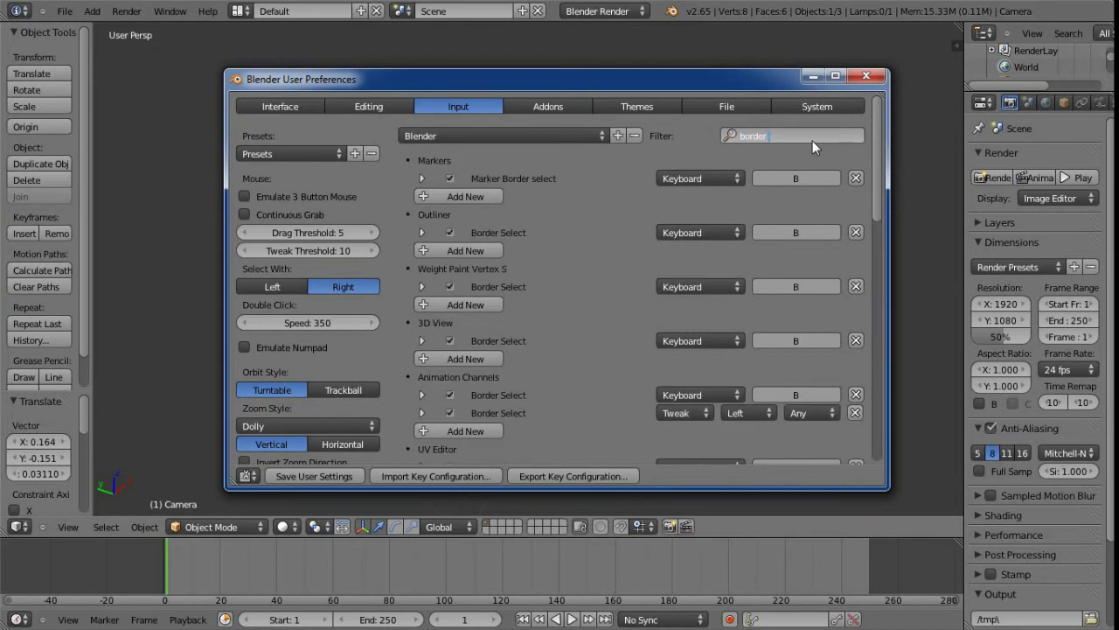
{"action": "type", "text": " select"}
{"action": "key", "text": "Return"}
{"action": "left_click", "coordinate": [421, 339]}
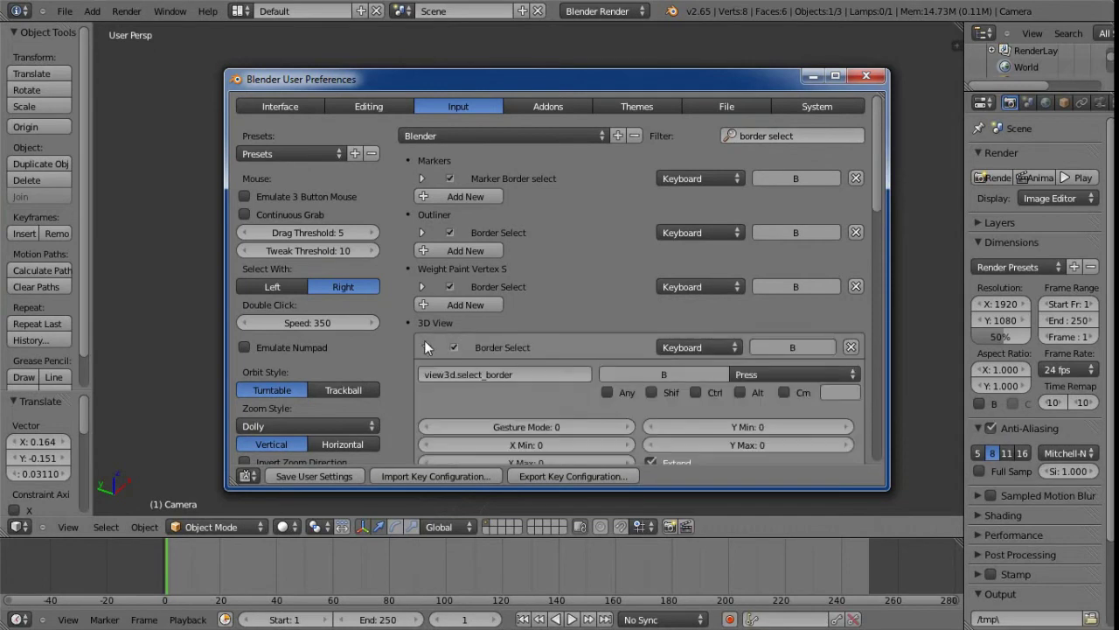
- Set the 3D View Border Select binding to a Tweak event with the Select mouse button, then close the preferences window
{"action": "scroll", "coordinate": [568, 341], "scroll_direction": "down", "scroll_amount": 5}
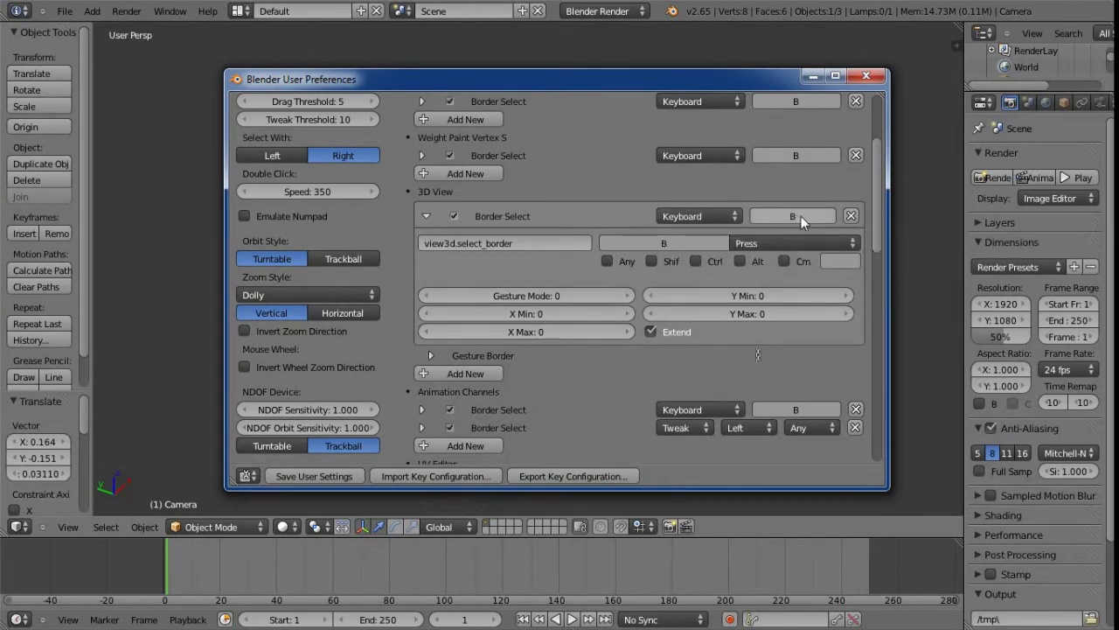
{"action": "left_click", "coordinate": [692, 218]}
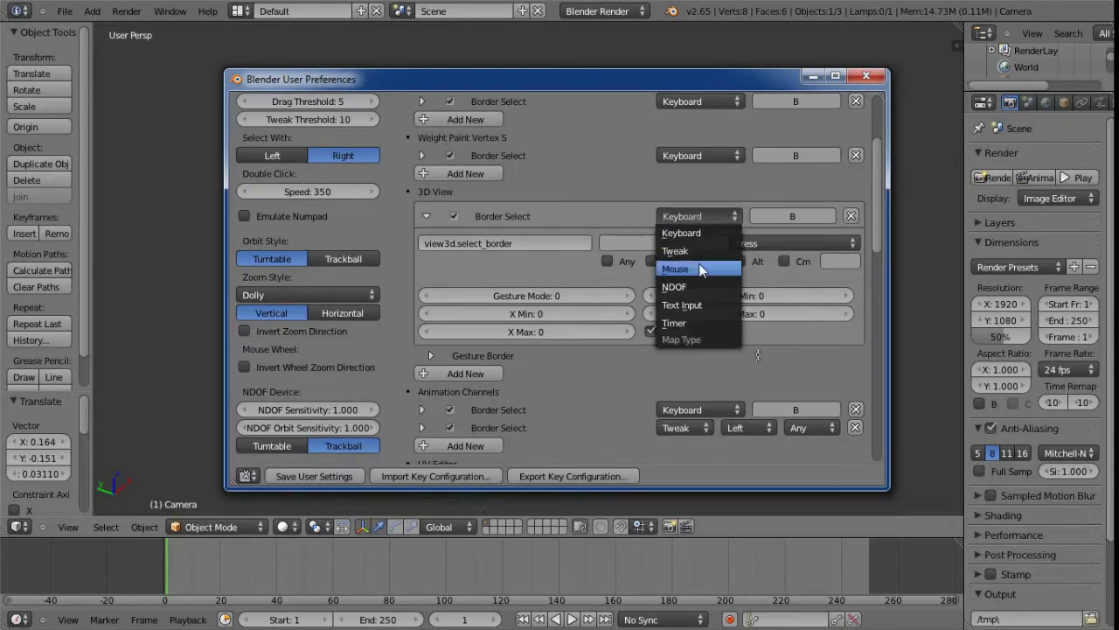
{"action": "left_click", "coordinate": [727, 245]}
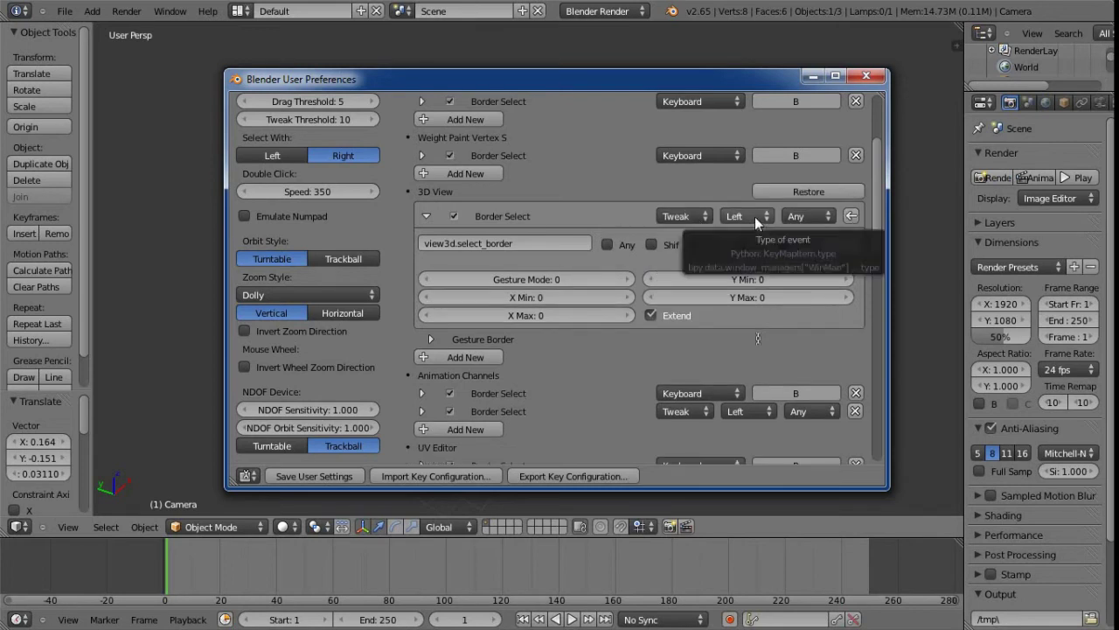
{"action": "left_click", "coordinate": [755, 216]}
{"action": "left_click", "coordinate": [739, 129]}
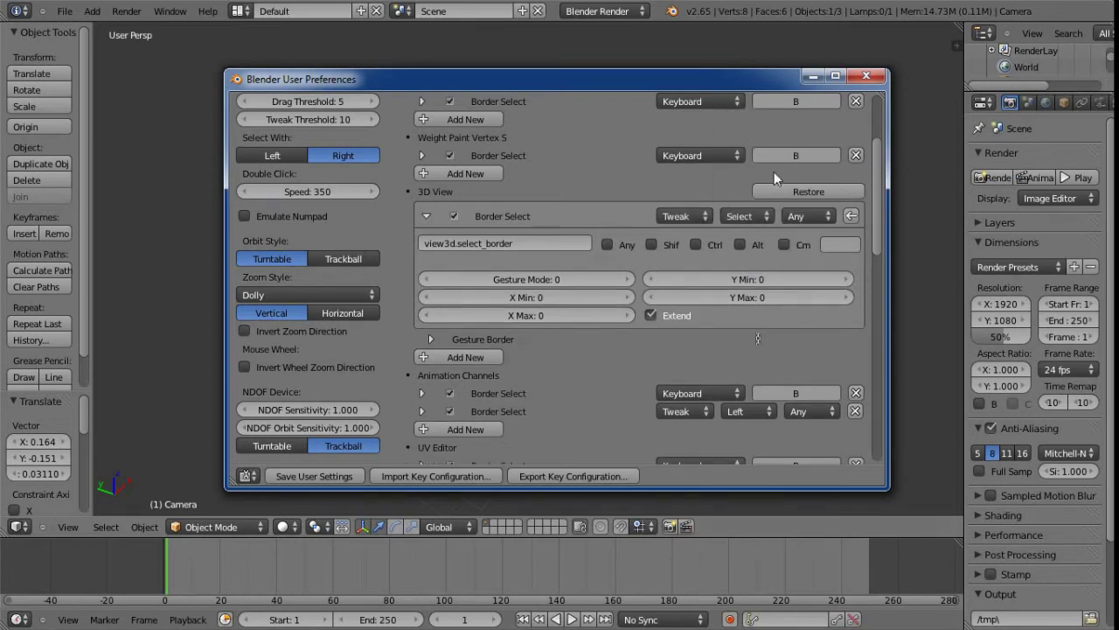
{"action": "left_click", "coordinate": [866, 76]}
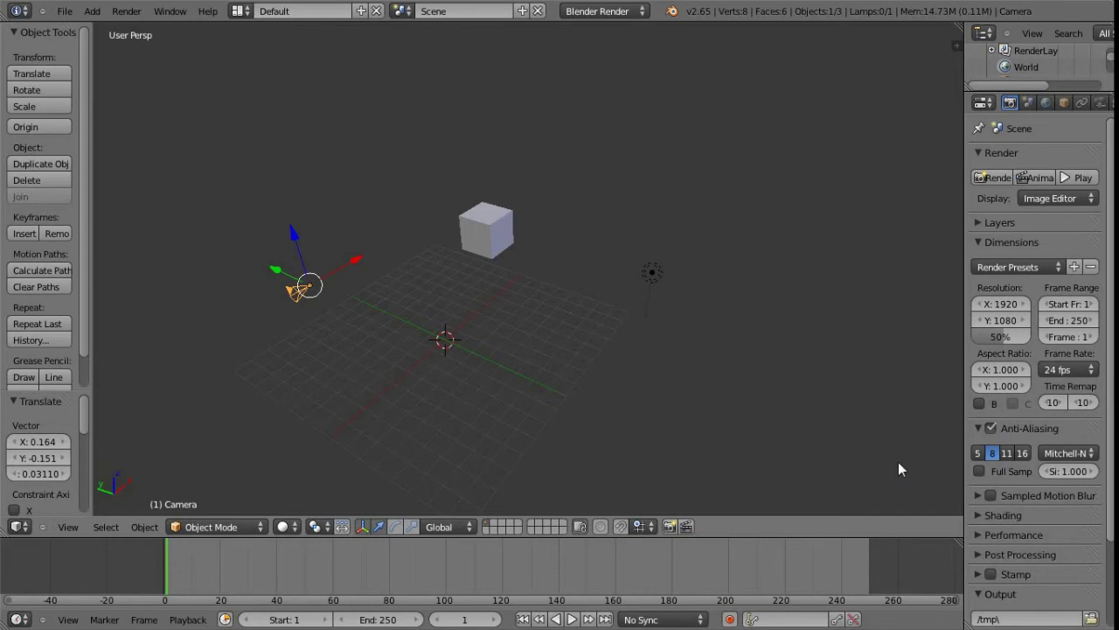
- Box-select the cube, lamp and camera together, then reduce the selection to the cube and the lamp
{"action": "left_click_drag", "start_coordinate": [898, 462], "coordinate": [190, 83]}
{"action": "left_click_drag", "start_coordinate": [884, 453], "coordinate": [423, 171]}
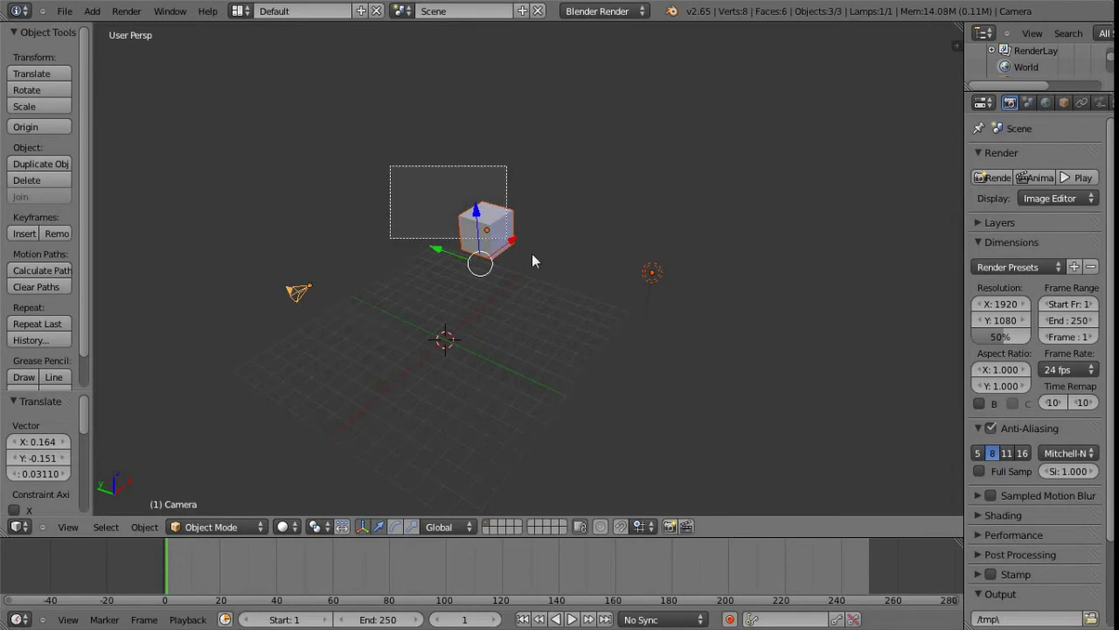
{"action": "right_click", "coordinate": [481, 267]}
{"action": "right_click", "coordinate": [651, 272], "text": "shift"}
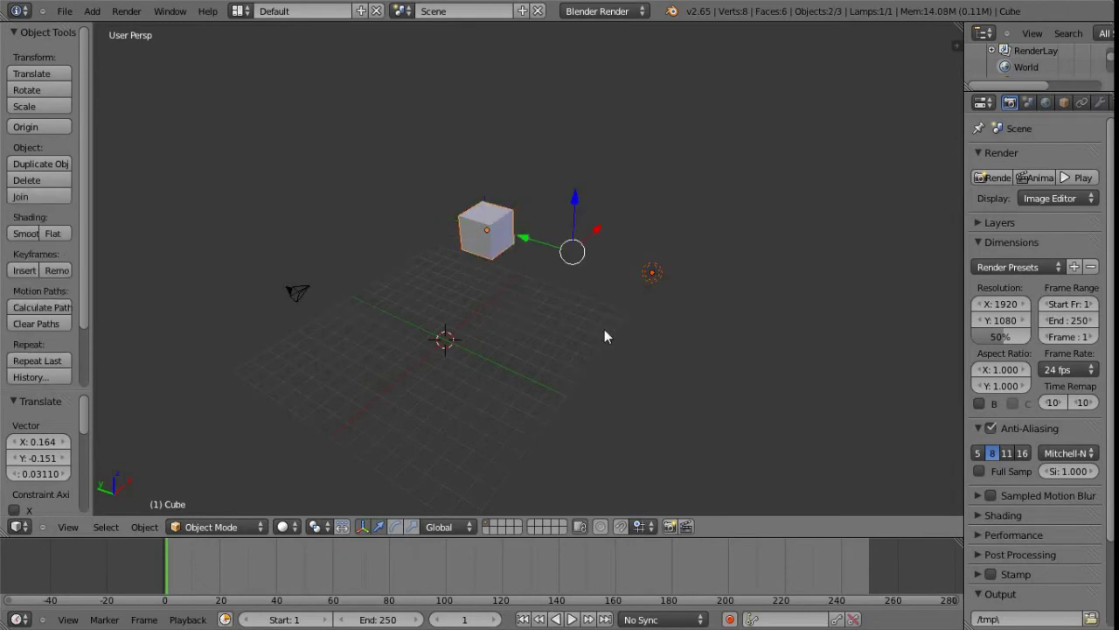
- Use Border Select around the camera and the rest of the scene so all three objects are selected
{"action": "key", "text": "b"}
{"action": "left_click_drag", "start_coordinate": [437, 347], "coordinate": [275, 273]}
{"action": "key", "text": "b"}
{"action": "mouse_move", "coordinate": [240, 124]}
{"action": "left_mouse_down"}
{"action": "mouse_move", "coordinate": [577, 320]}
{"action": "mouse_move", "coordinate": [651, 348]}
{"action": "left_mouse_up"}
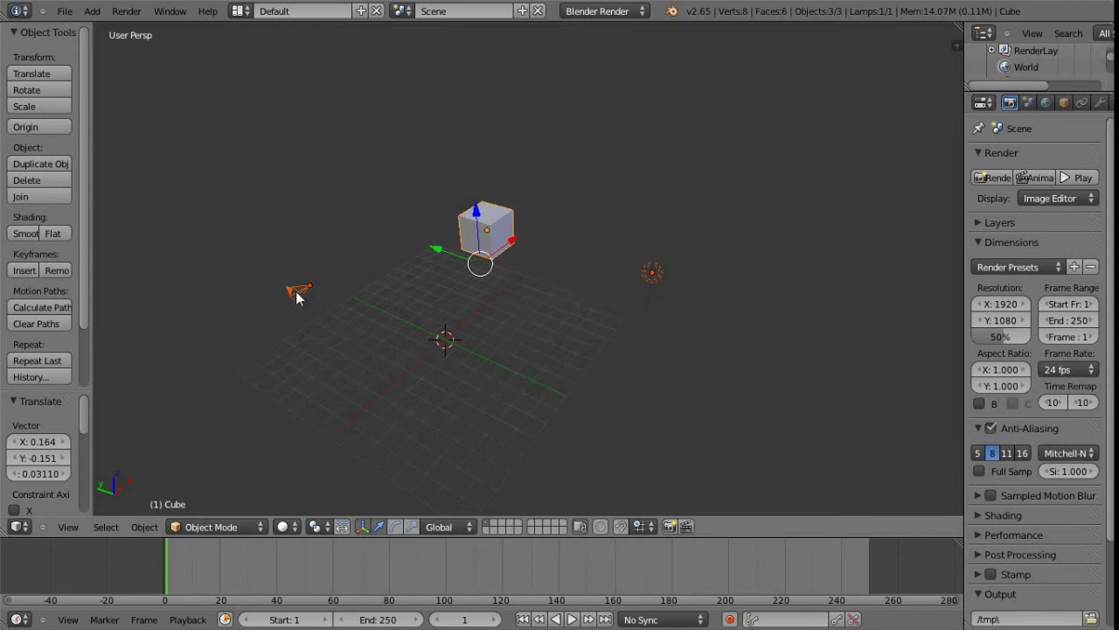
- Select only the lamp, draw selection boxes around it, and finish with the cube and camera selected instead
{"action": "right_click", "coordinate": [652, 278]}
{"action": "left_click_drag", "start_coordinate": [658, 275], "coordinate": [740, 322]}
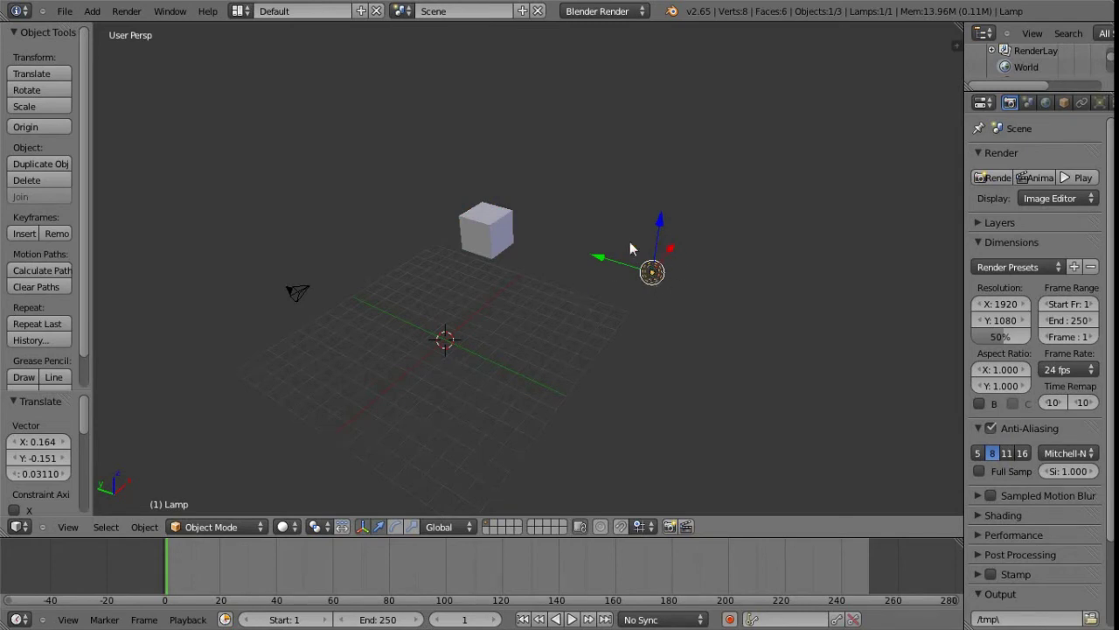
{"action": "mouse_move", "coordinate": [670, 315]}
{"action": "middle_mouse_down"}
{"action": "mouse_move", "coordinate": [644, 315]}
{"action": "mouse_move", "coordinate": [650, 305]}
{"action": "middle_mouse_up"}
{"action": "left_click_drag", "start_coordinate": [629, 262], "coordinate": [746, 333]}
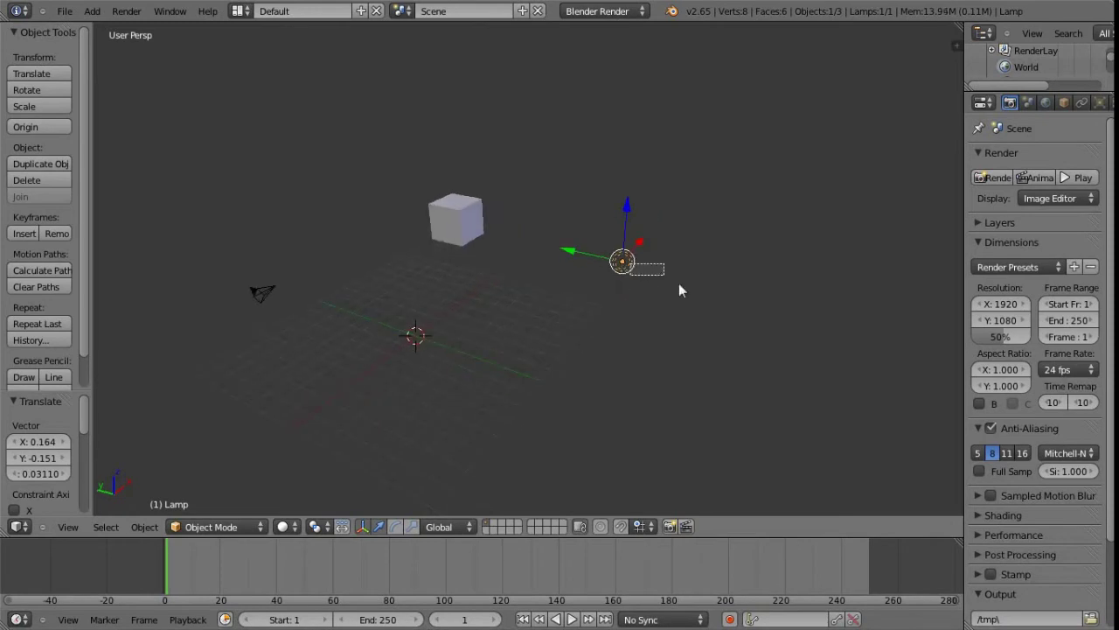
{"action": "left_click_drag", "start_coordinate": [621, 263], "coordinate": [682, 296]}
{"action": "left_click", "coordinate": [503, 232]}
{"action": "left_click", "coordinate": [267, 290]}
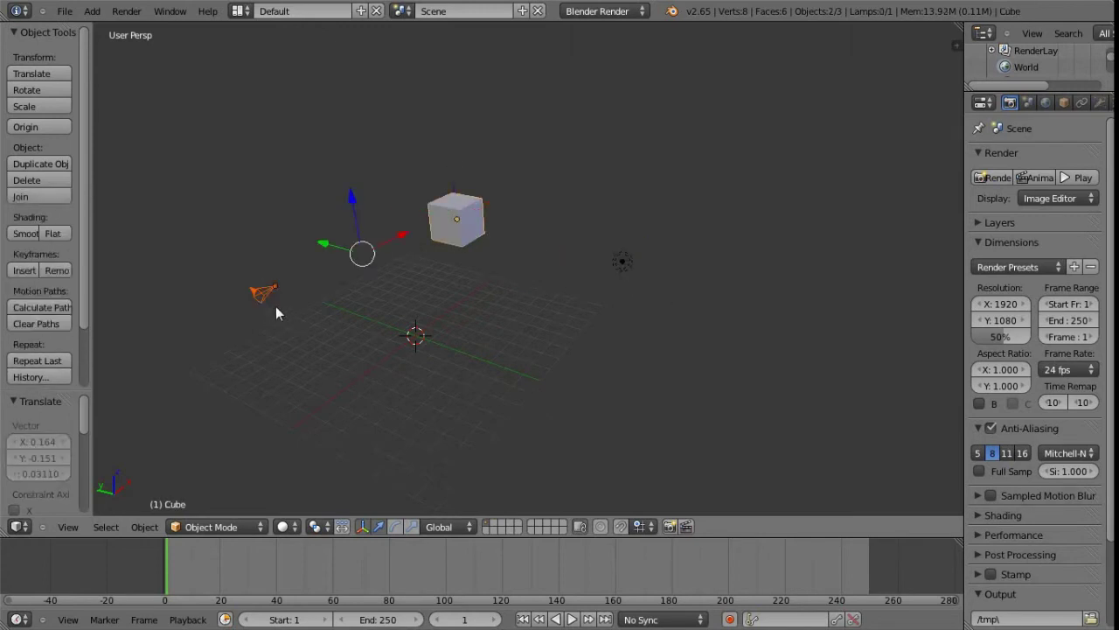
- Select the cube and then the lamp, move the lamp about 2.91 along the Y axis, and undo the move
{"action": "right_click", "coordinate": [438, 233]}
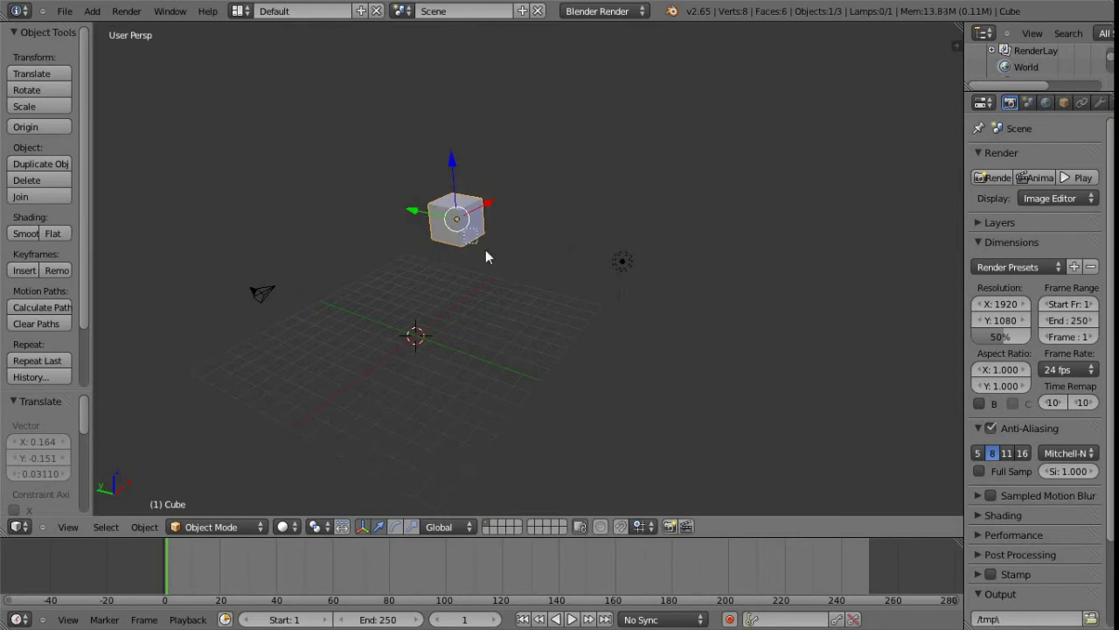
{"action": "right_click", "coordinate": [620, 262]}
{"action": "mouse_move", "coordinate": [569, 250]}
{"action": "left_mouse_down"}
{"action": "mouse_move", "coordinate": [533, 242]}
{"action": "mouse_move", "coordinate": [548, 256]}
{"action": "left_mouse_up"}
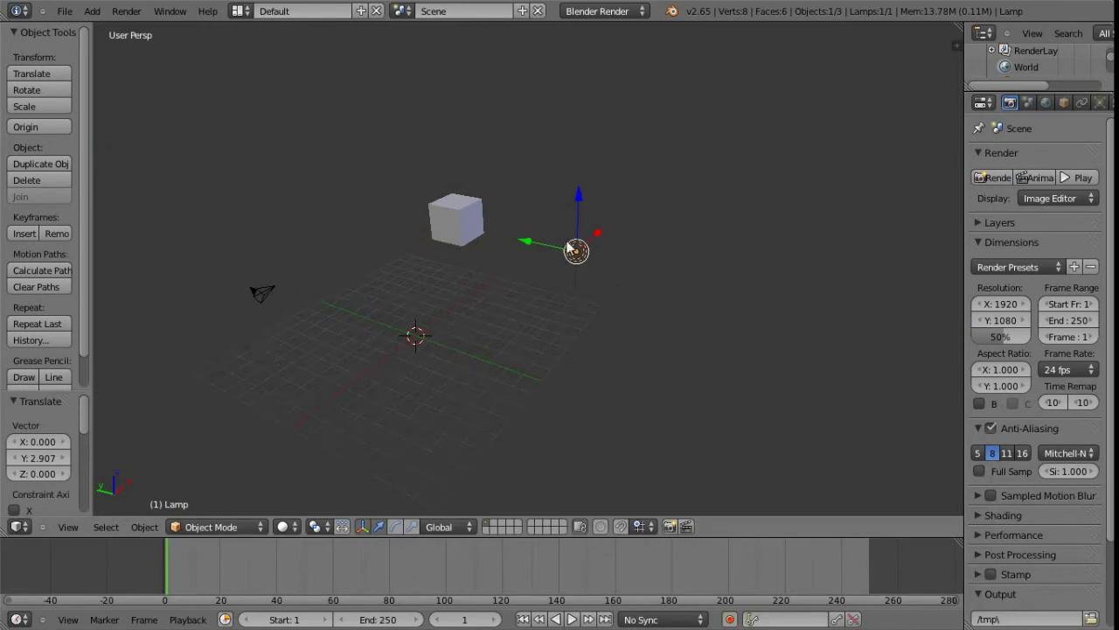
{"action": "middle_click_drag", "start_coordinate": [539, 296], "coordinate": [579, 278]}
{"action": "key", "text": "ctrl+z"}
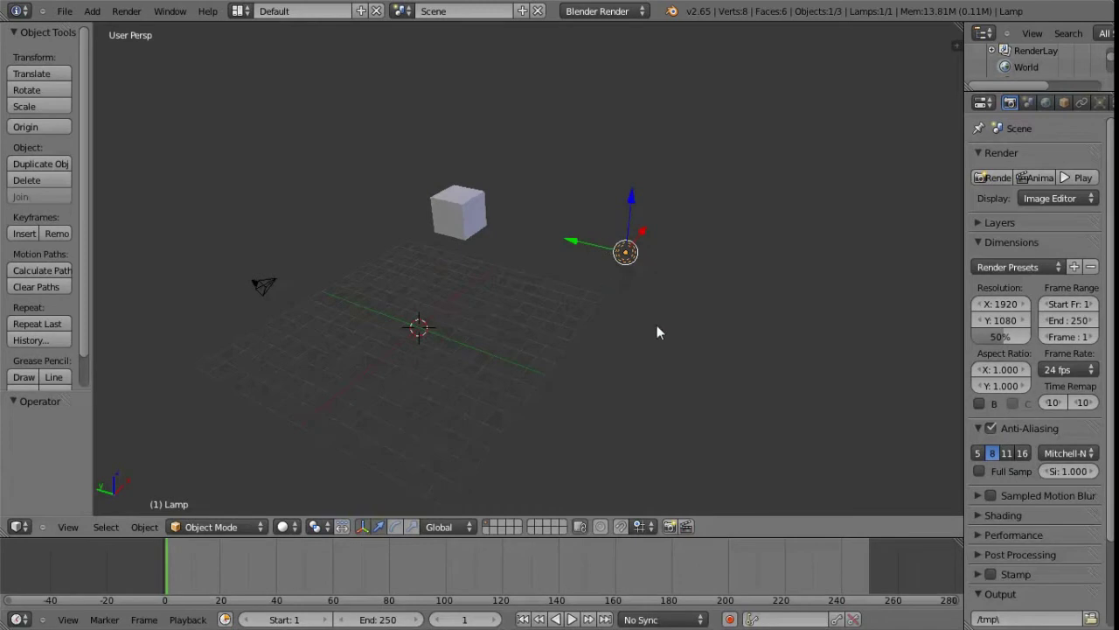
- Border-select the cube with the lamp, then extend the border selection to include the camera
{"action": "key", "text": "b"}
{"action": "left_click_drag", "start_coordinate": [768, 414], "coordinate": [386, 164]}
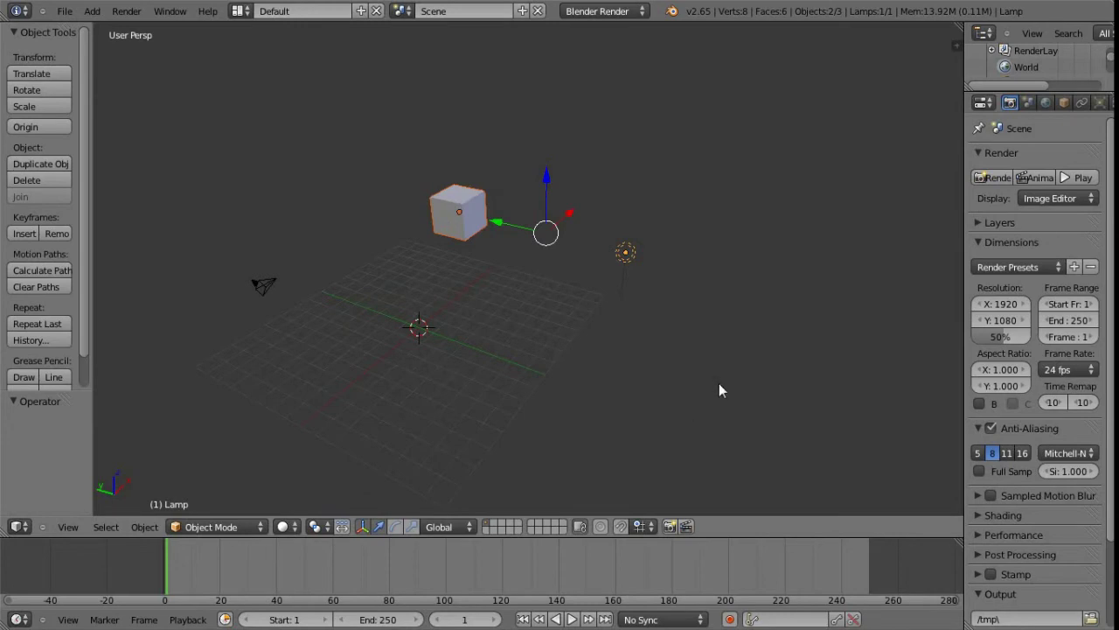
{"action": "key", "text": "b"}
{"action": "left_click_drag", "start_coordinate": [758, 410], "coordinate": [124, 129]}
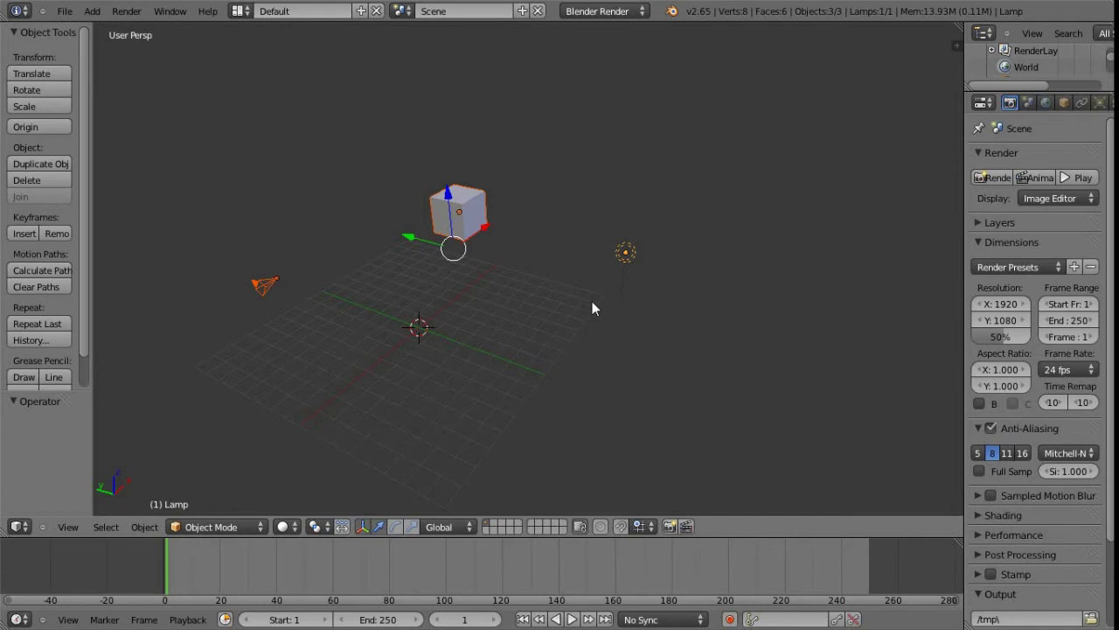
- Deselect the cube with a border selection, keeping the lamp and camera selected
{"action": "middle_click_drag", "start_coordinate": [592, 303], "coordinate": [535, 200]}
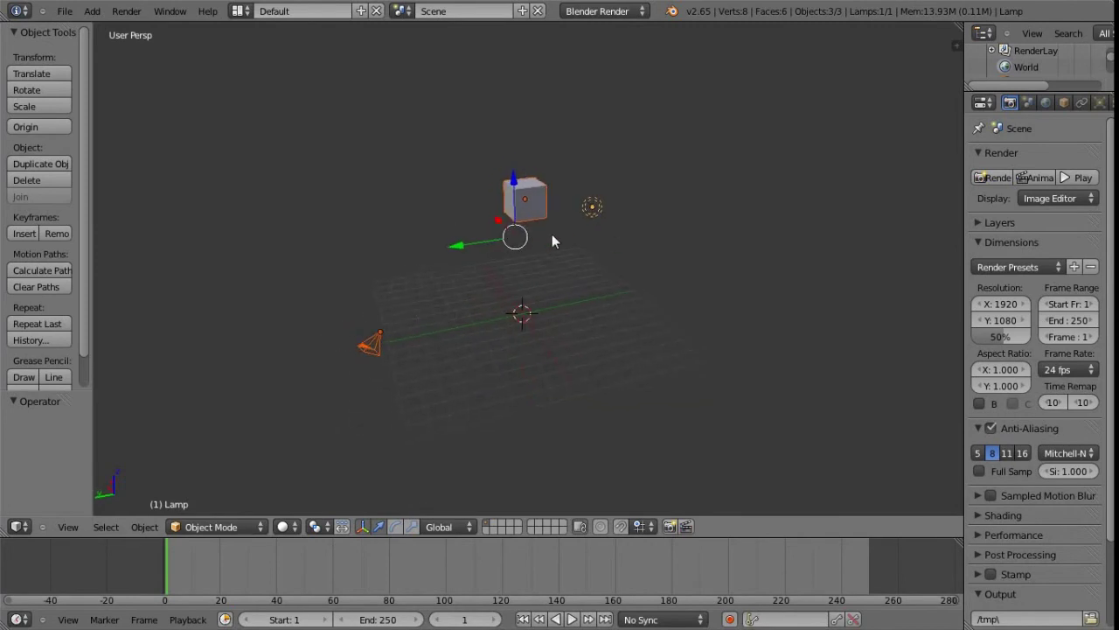
{"action": "left_click_drag", "start_coordinate": [678, 363], "coordinate": [467, 194]}
{"action": "middle_click_drag", "start_coordinate": [553, 259], "coordinate": [603, 234], "text": "shift"}
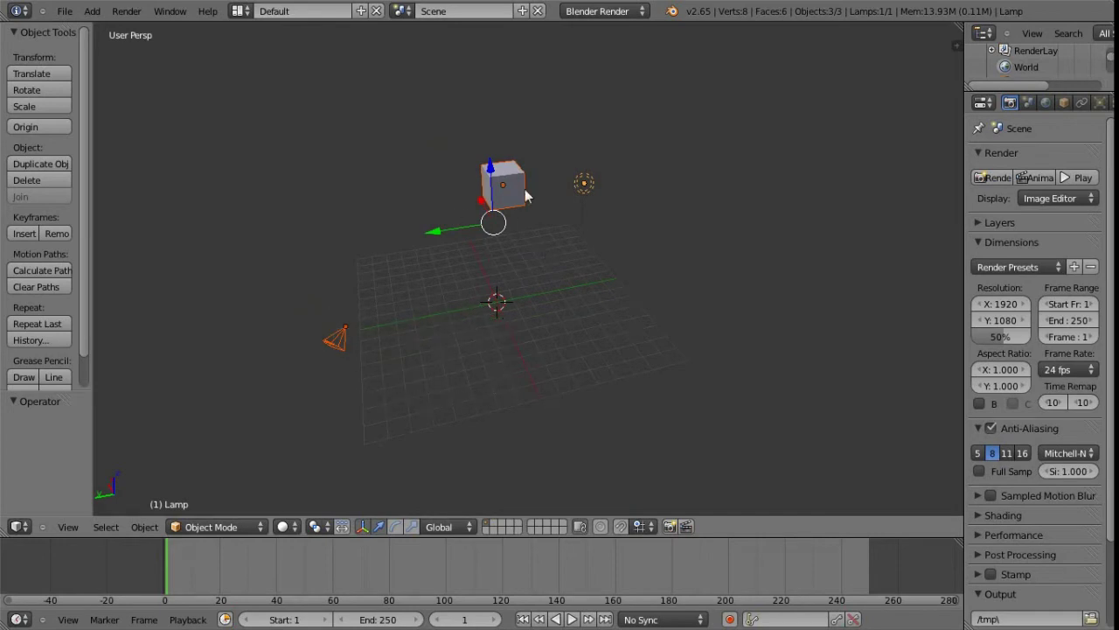
{"action": "key", "text": "b"}
{"action": "left_click_drag", "start_coordinate": [650, 300], "coordinate": [501, 172]}
{"action": "left_click_drag", "start_coordinate": [552, 382], "coordinate": [410, 72]}
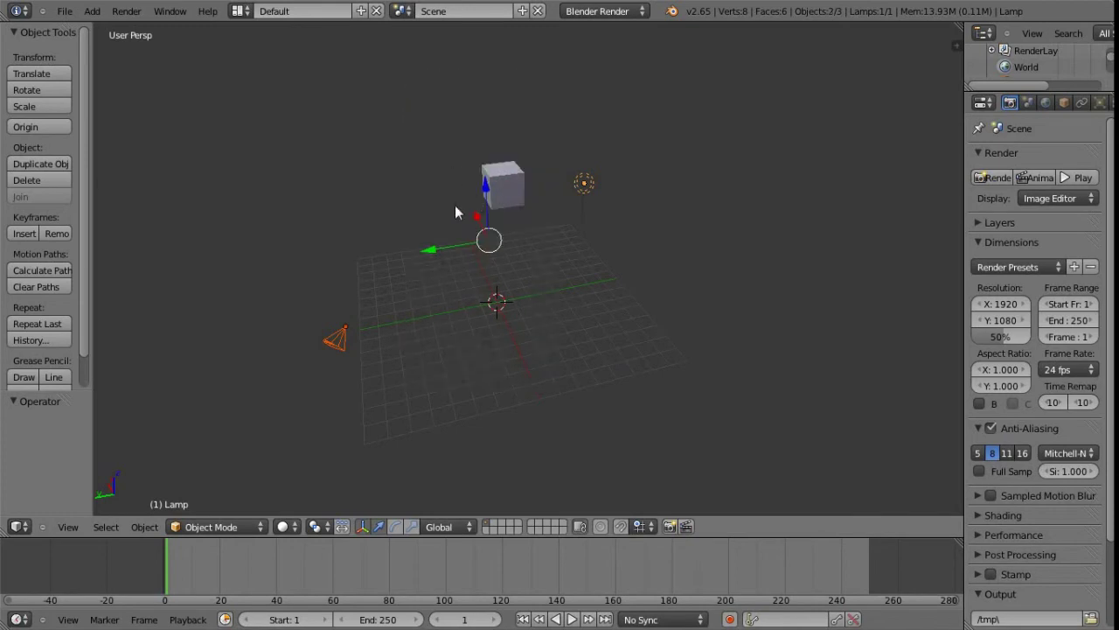
- Duplicate the cube and place the copy offset by about X 1.36, Y 5.51, Z -0.54
{"action": "right_click", "coordinate": [520, 197]}
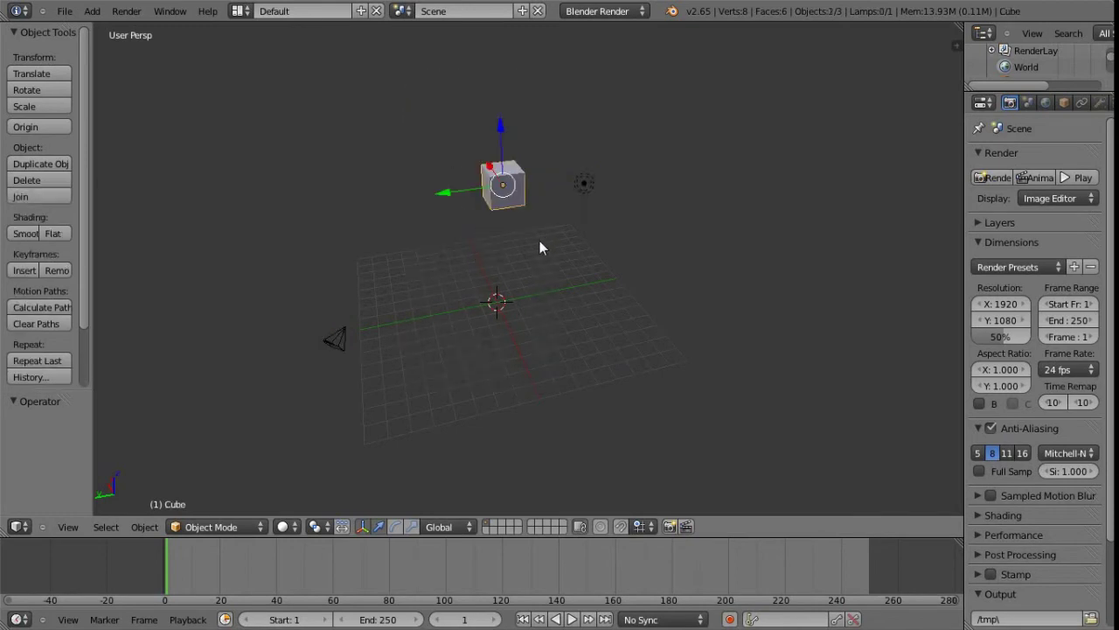
{"action": "key", "text": "shift+d"}
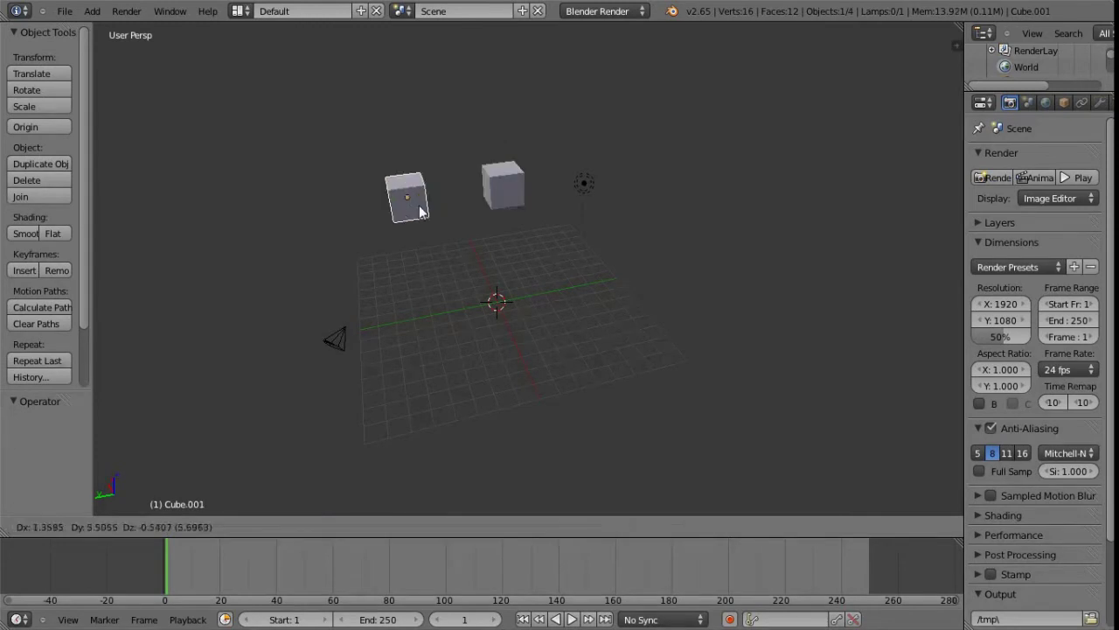
{"action": "left_click", "coordinate": [419, 204]}
- Border-select all four objects, then border-deselect both cubes so that only the lamp and camera stay selected
{"action": "key", "text": "b"}
{"action": "left_click_drag", "start_coordinate": [701, 455], "coordinate": [212, 90]}
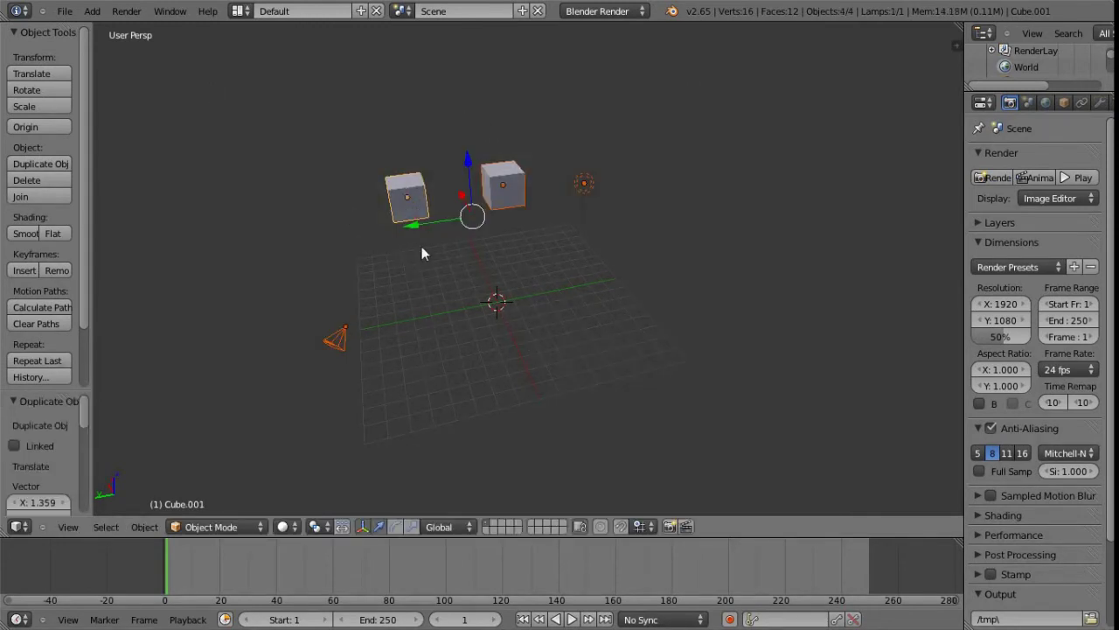
{"action": "middle_click_drag", "start_coordinate": [479, 298], "coordinate": [541, 223]}
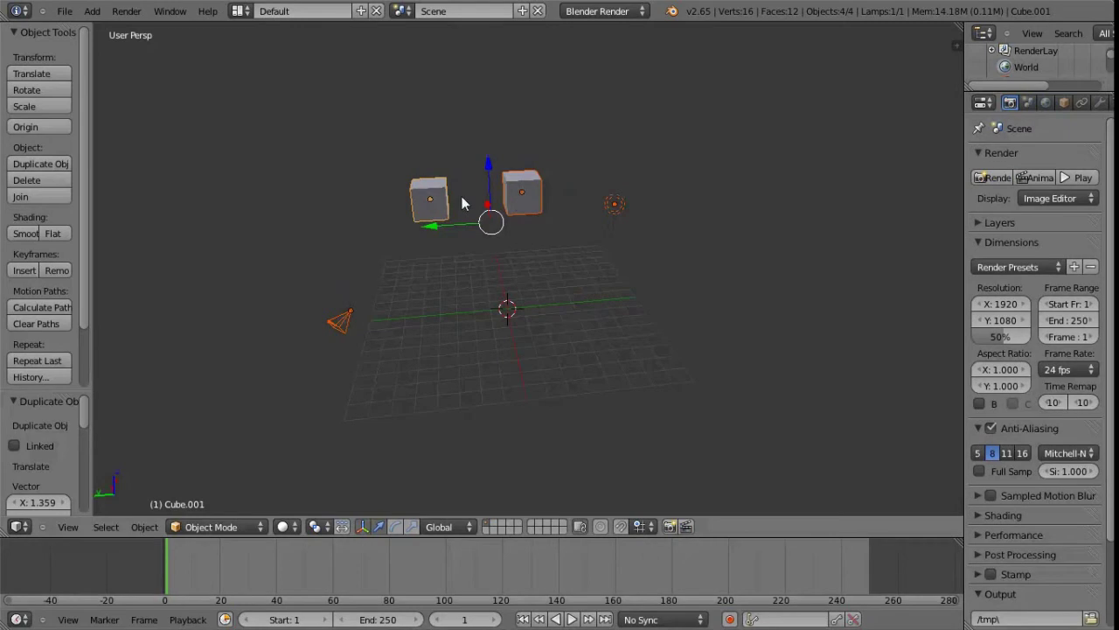
{"action": "key", "text": "b"}
{"action": "left_click_drag", "start_coordinate": [579, 348], "coordinate": [381, 118]}
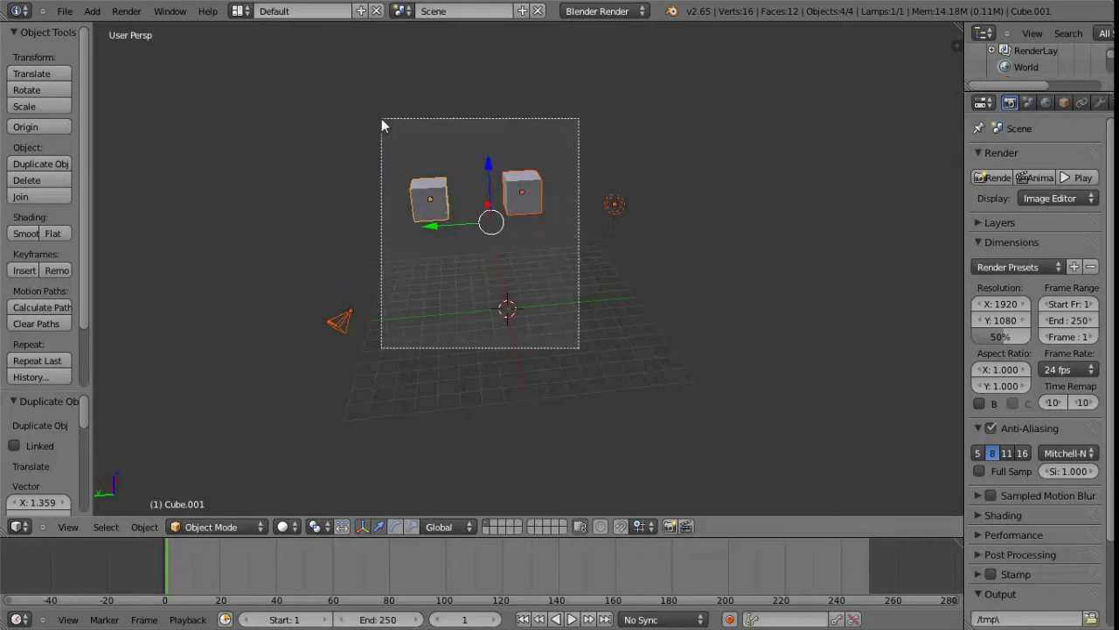
{"action": "middle_click_drag", "start_coordinate": [381, 127], "coordinate": [381, 127]}
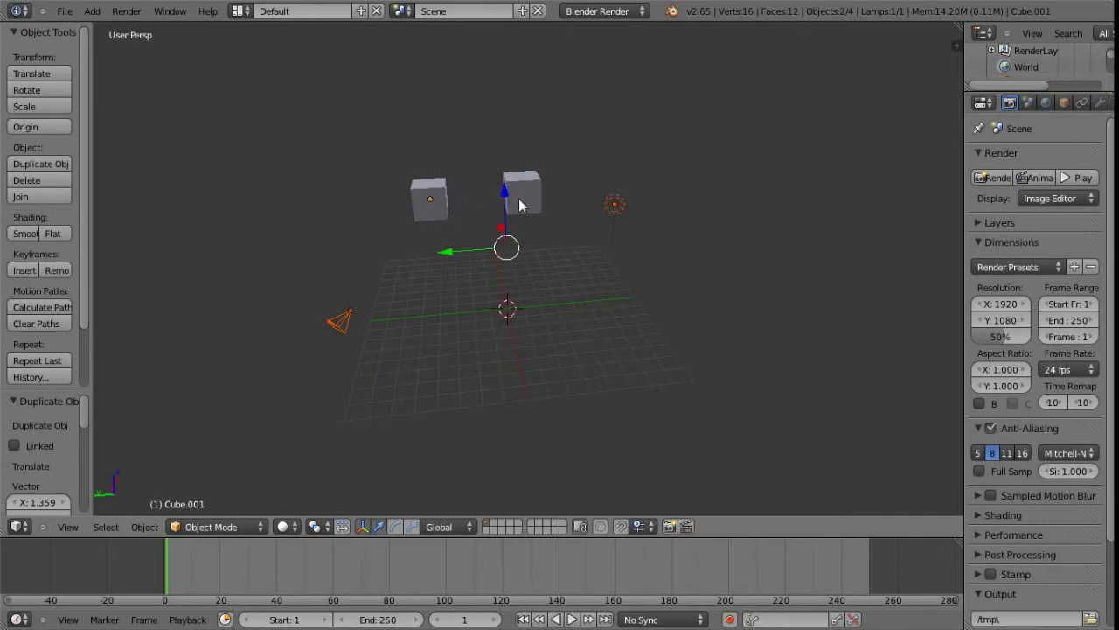
{"action": "middle_click_drag", "start_coordinate": [502, 316], "coordinate": [490, 268]}
- Reopen User Preferences, restore the 3D View (Global) Border Select binding to its default, and close the window
{"action": "left_click", "coordinate": [65, 10]}
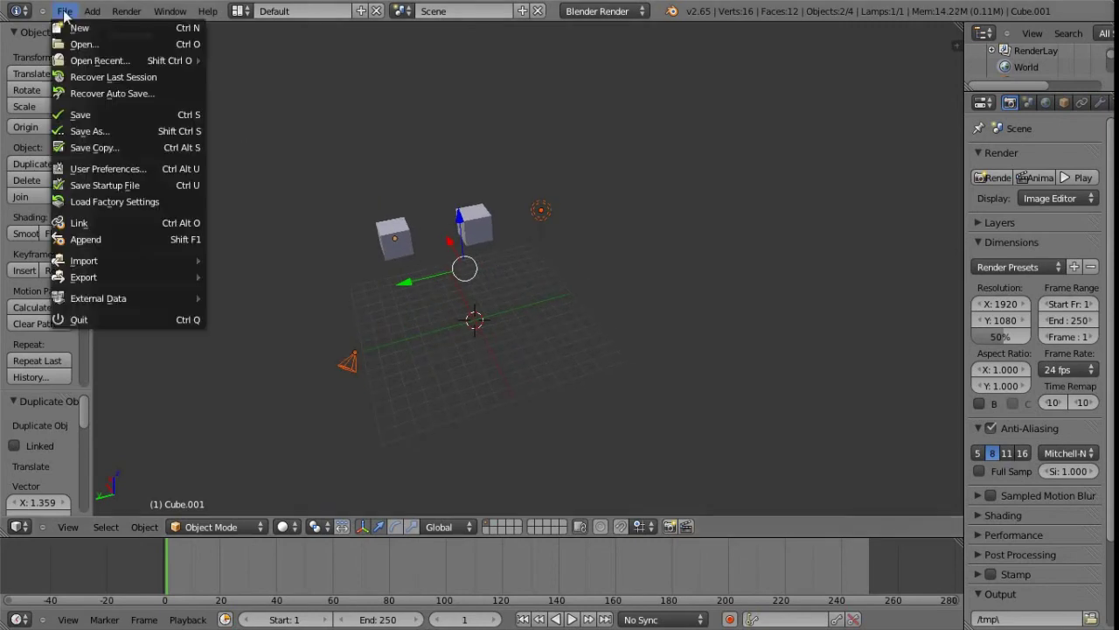
{"action": "left_click", "coordinate": [106, 168]}
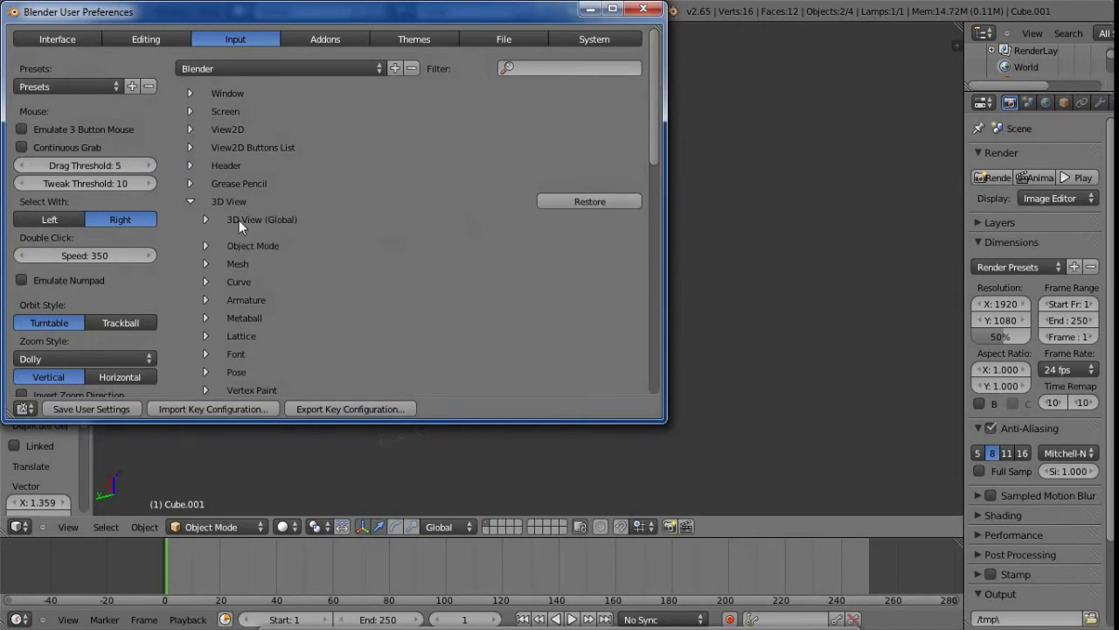
{"action": "left_click", "coordinate": [204, 219]}
{"action": "scroll", "coordinate": [418, 223], "scroll_direction": "down", "scroll_amount": 1}
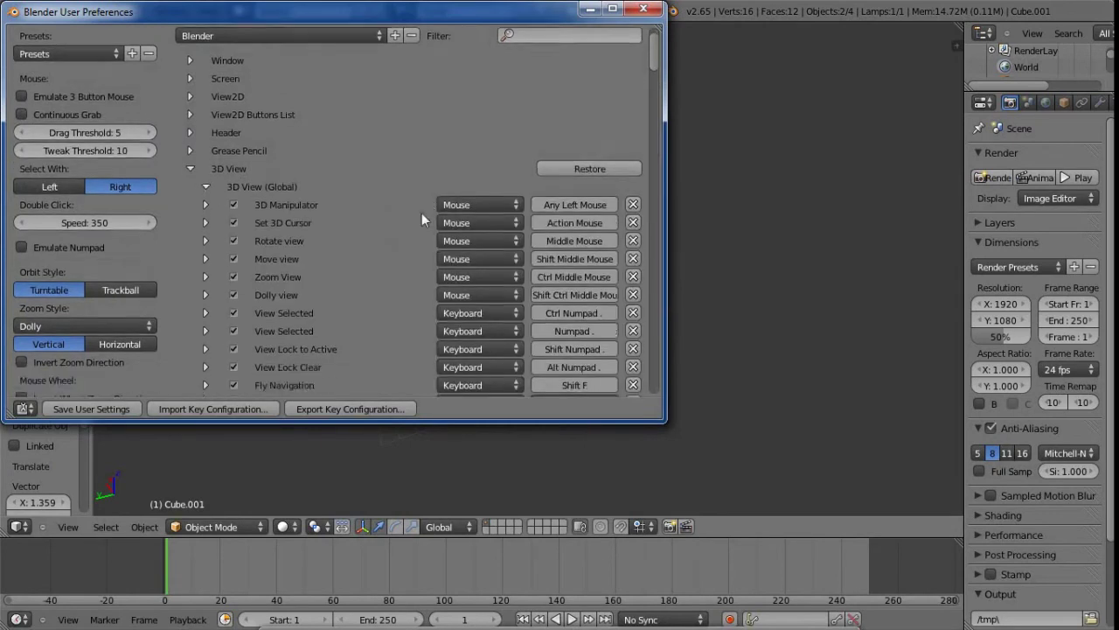
{"action": "mouse_move", "coordinate": [655, 70]}
{"action": "left_mouse_down"}
{"action": "mouse_move", "coordinate": [665, 163]}
{"action": "mouse_move", "coordinate": [653, 271]}
{"action": "mouse_move", "coordinate": [654, 236]}
{"action": "left_mouse_up"}
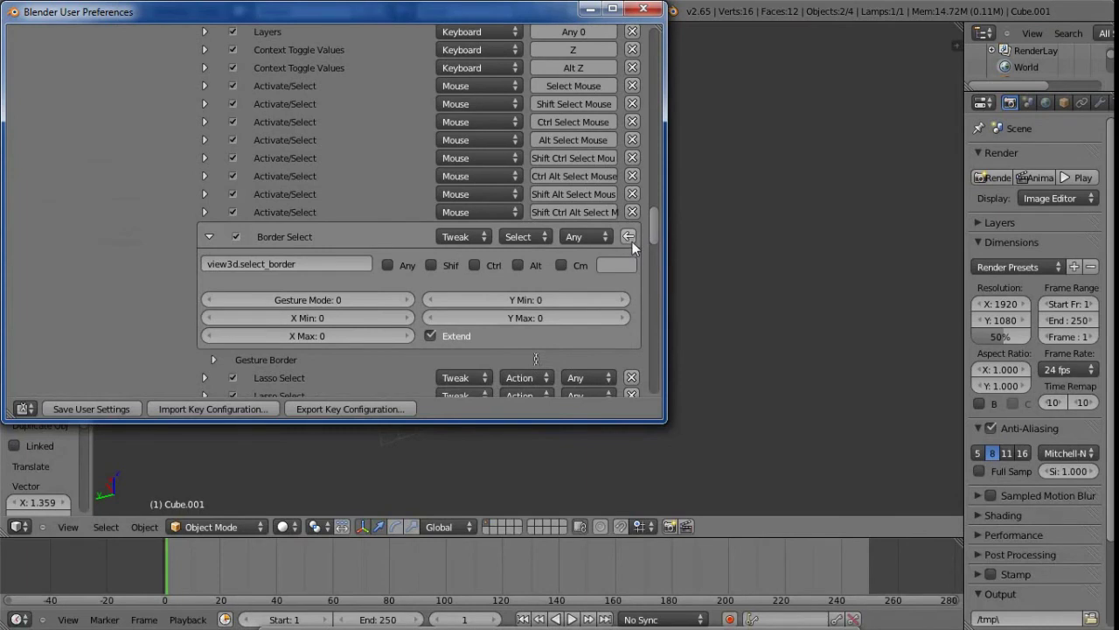
{"action": "left_click", "coordinate": [627, 237]}
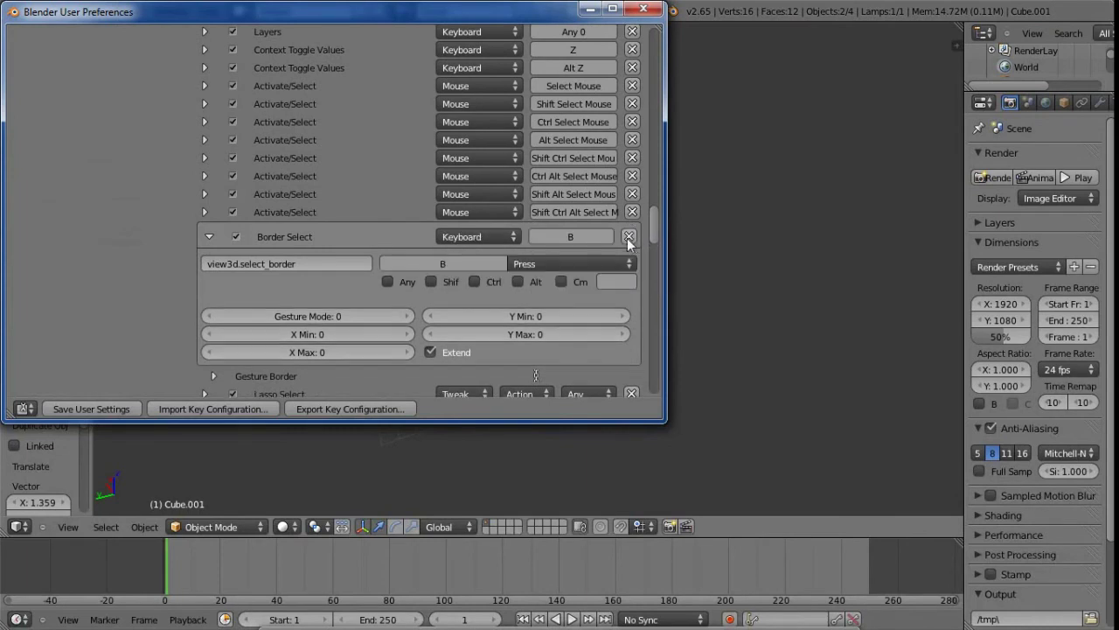
{"action": "left_click", "coordinate": [643, 9]}
- Select the lamp and then the original cube, and cancel a started grab of the cube
{"action": "middle_click_drag", "start_coordinate": [512, 303], "coordinate": [504, 265]}
{"action": "right_click", "coordinate": [532, 193]}
{"action": "right_click", "coordinate": [466, 191]}
{"action": "key", "text": "g"}
{"action": "key", "text": "Escape"}
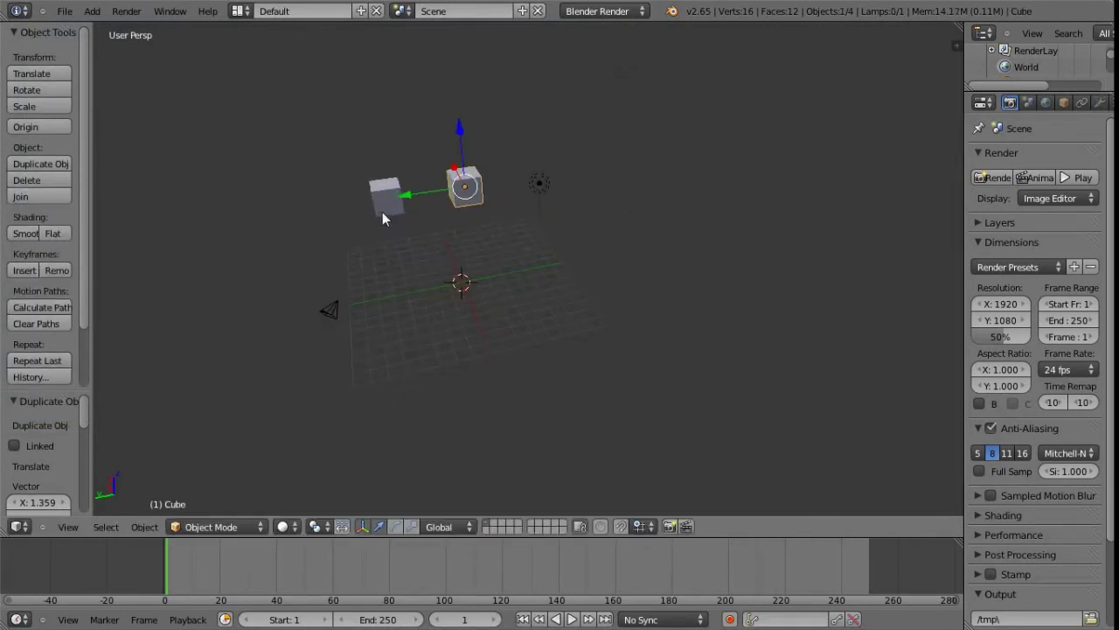
- Undo the last two changes made to the objects in the scene
{"action": "key", "text": "ctrl+z"}
{"action": "key", "text": "ctrl+z"}
{"action": "middle_click_drag", "start_coordinate": [512, 200], "coordinate": [456, 202]}
{"action": "middle_click_drag", "start_coordinate": [464, 263], "coordinate": [469, 306]}
{"action": "middle_click_drag", "start_coordinate": [355, 238], "coordinate": [420, 255]}
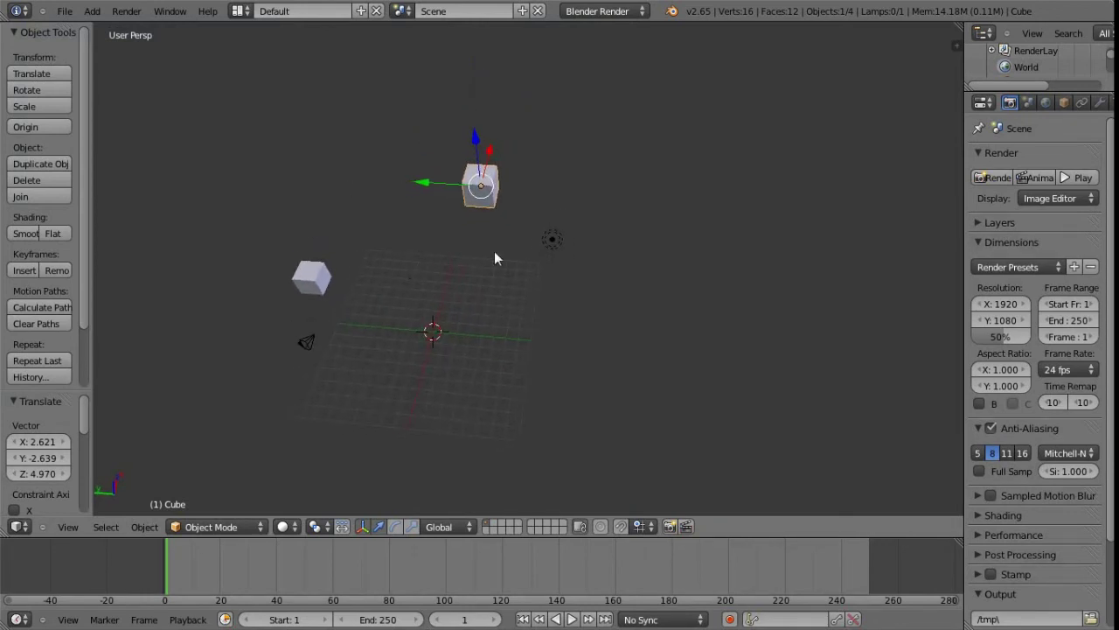
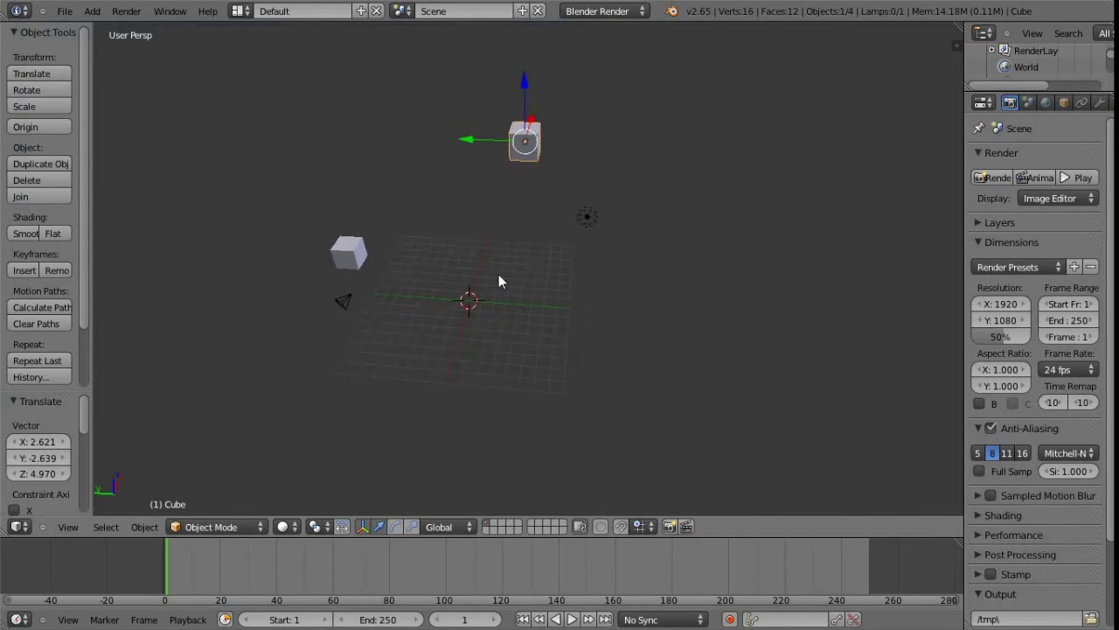
{"action": "middle_click_drag", "start_coordinate": [486, 263], "coordinate": [510, 300], "text": "shift"}
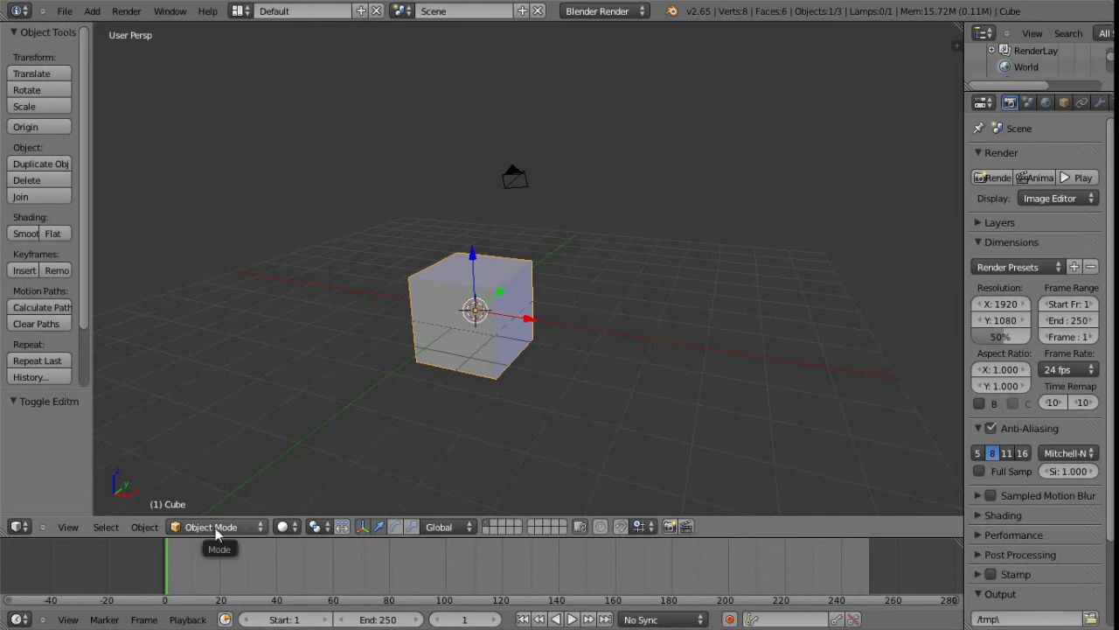
- Switch the default cube to Edit Mode and turn on face selection
{"action": "left_click", "coordinate": [247, 528]}
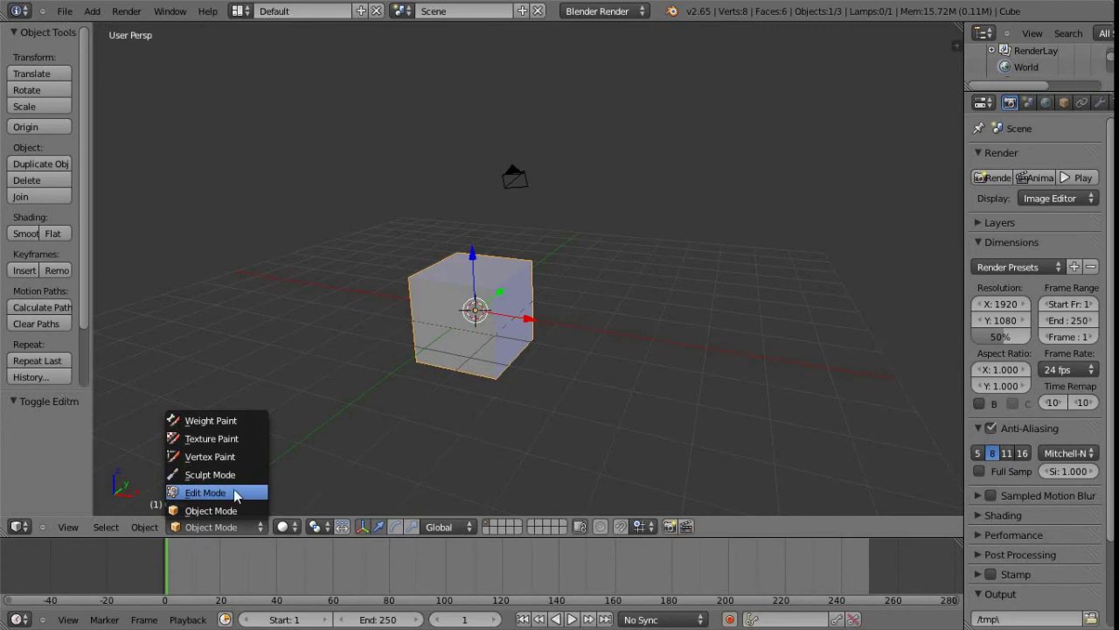
{"action": "left_click", "coordinate": [249, 493]}
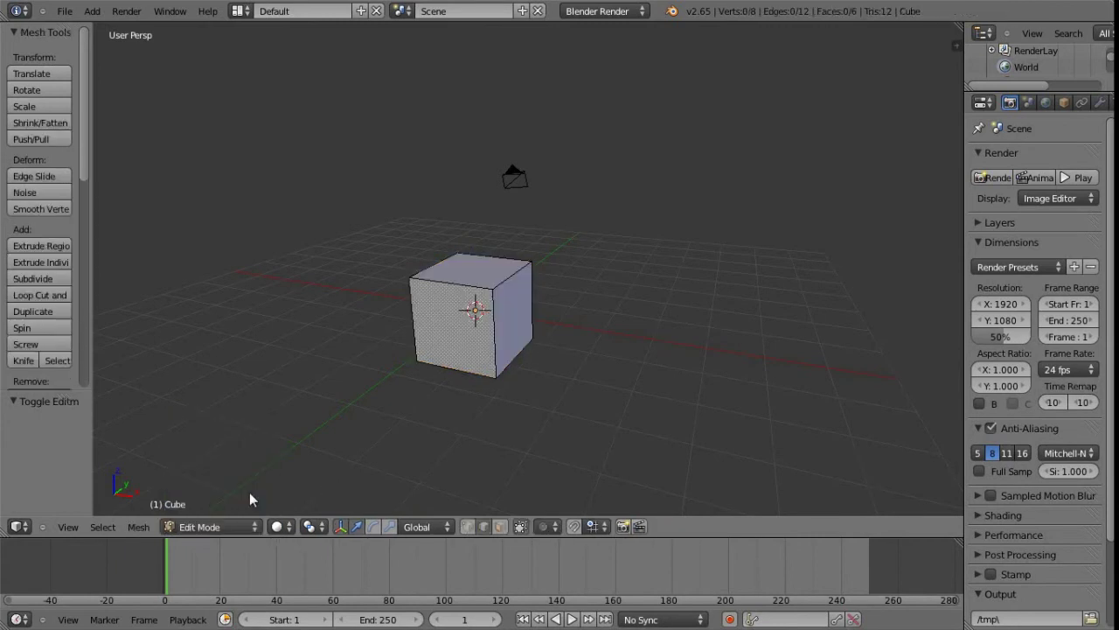
{"action": "left_click", "coordinate": [500, 527]}
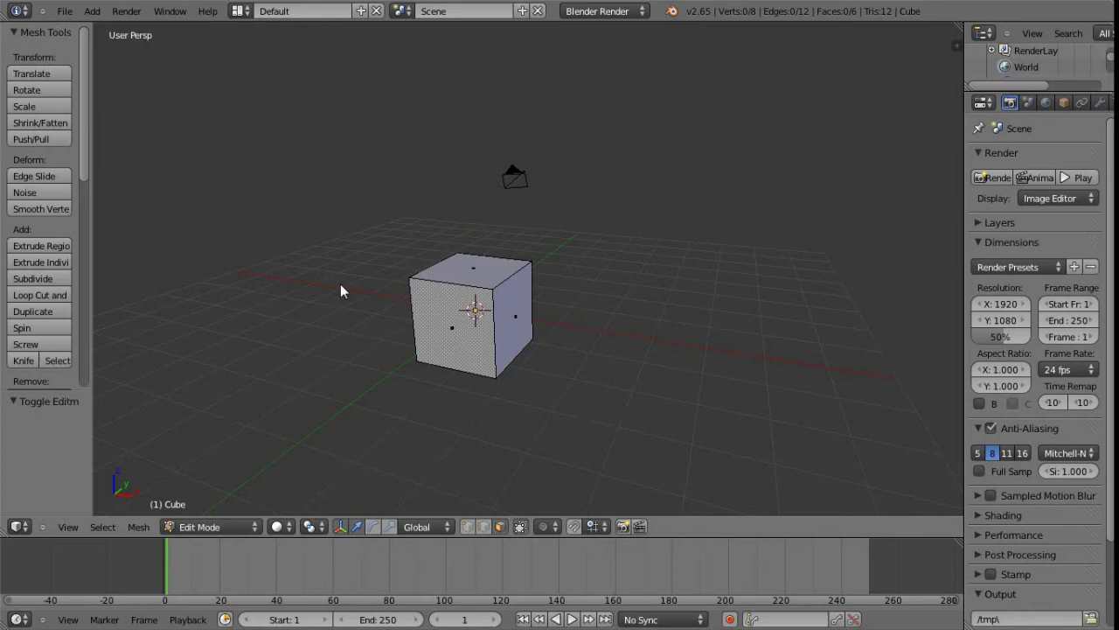
- Toggle repeatedly between Object Mode and Edit Mode, ending in Edit Mode, and choose Face as the mesh select mode
{"action": "key", "text": "Tab"}
{"action": "key", "text": "Tab"}
{"action": "key", "text": "Tab"}
{"action": "key", "text": "Tab"}
{"action": "key", "text": "Tab"}
{"action": "key", "text": "Tab"}
{"action": "key", "text": "ctrl+Tab"}
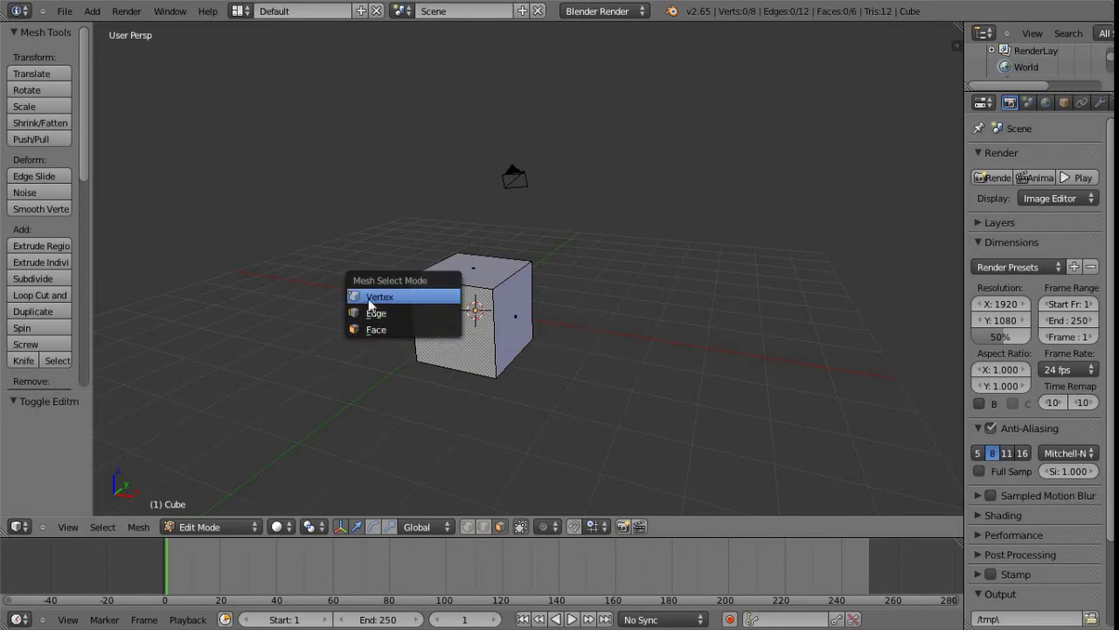
{"action": "left_click", "coordinate": [400, 330]}
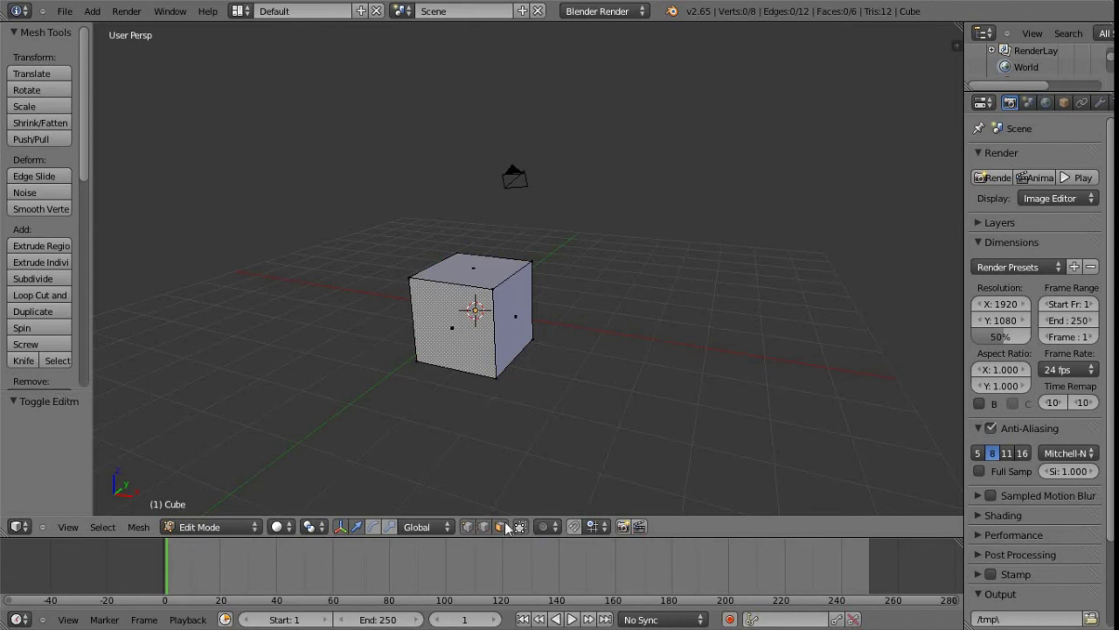
- Select one side face of the cube, add a neighbouring vertex to the selection, and return to Object Mode
{"action": "middle_click_drag", "start_coordinate": [520, 319], "coordinate": [482, 370]}
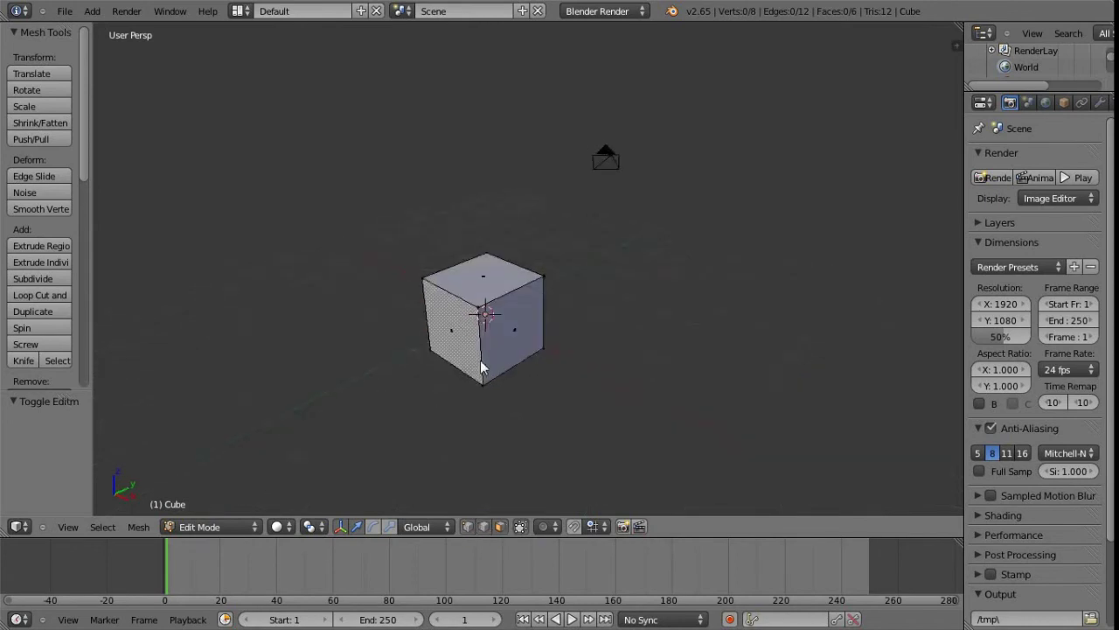
{"action": "scroll", "coordinate": [517, 380], "scroll_direction": "up", "scroll_amount": 3}
{"action": "middle_click_drag", "start_coordinate": [527, 324], "coordinate": [514, 325]}
{"action": "right_click", "coordinate": [514, 325]}
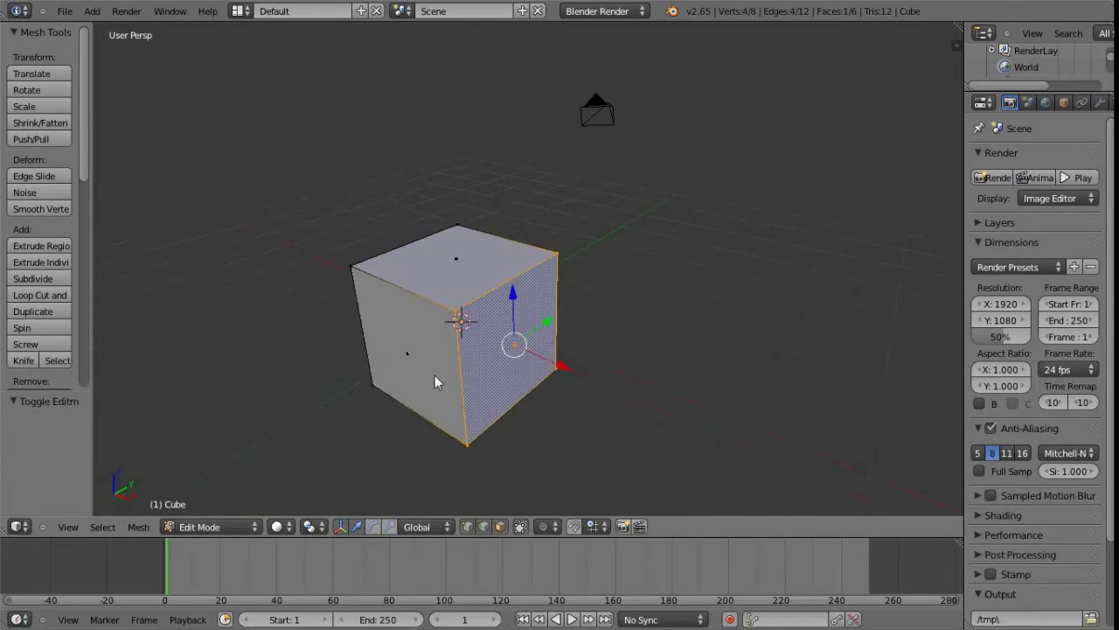
{"action": "middle_click_drag", "start_coordinate": [428, 371], "coordinate": [475, 299]}
{"action": "right_click", "coordinate": [475, 299], "text": "shift"}
{"action": "middle_click_drag", "start_coordinate": [582, 354], "coordinate": [499, 278]}
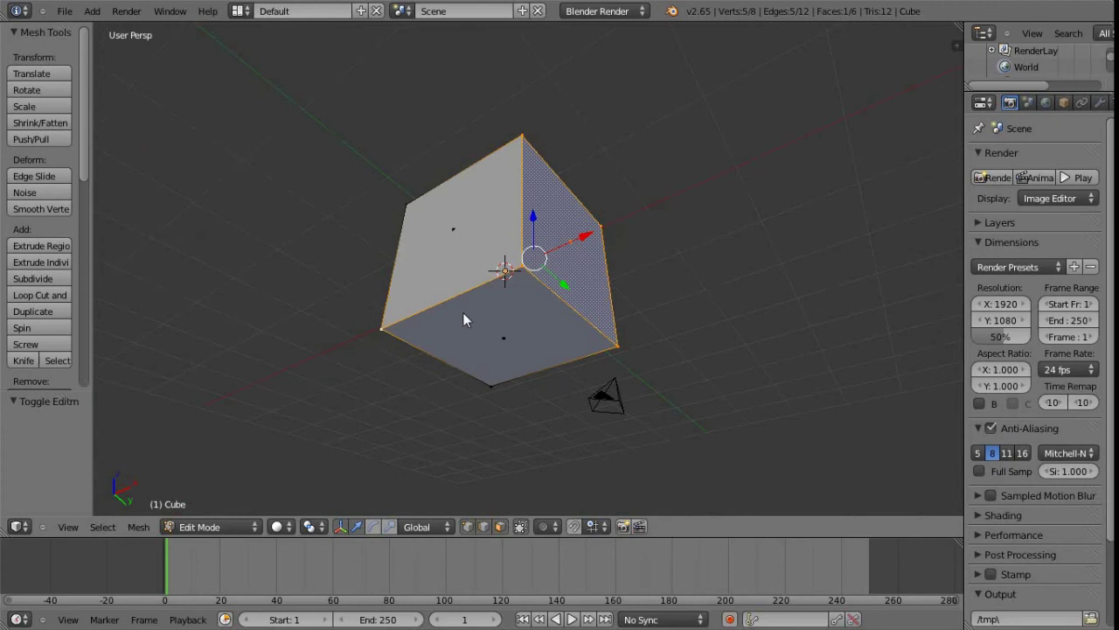
{"action": "middle_click_drag", "start_coordinate": [483, 371], "coordinate": [496, 325]}
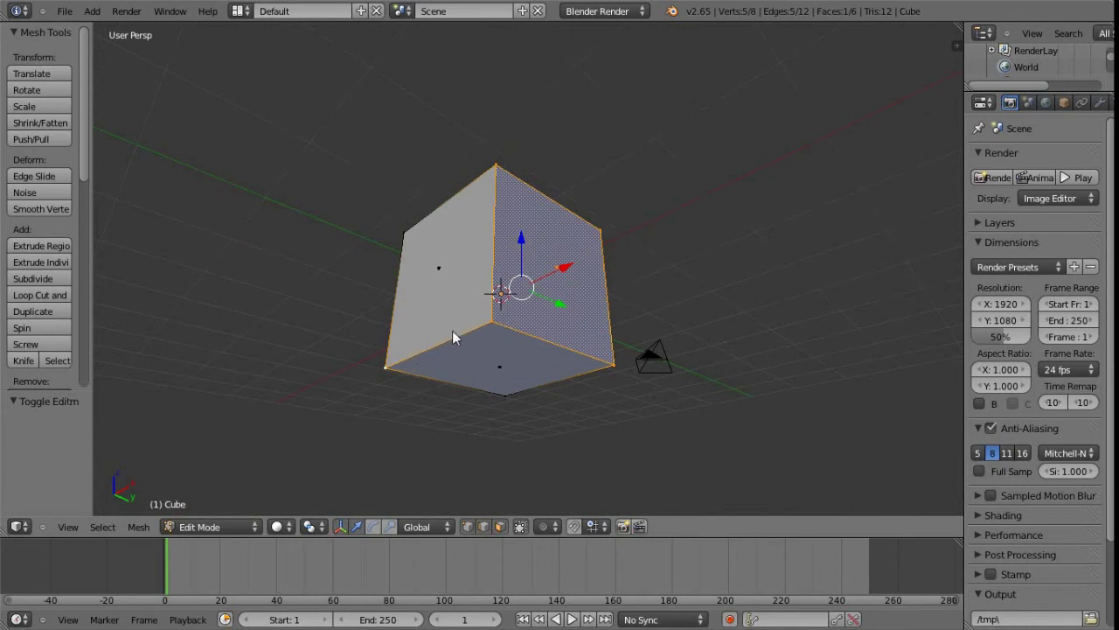
{"action": "middle_click_drag", "start_coordinate": [525, 370], "coordinate": [442, 425]}
{"action": "key", "text": "Tab"}
{"action": "middle_click_drag", "start_coordinate": [542, 442], "coordinate": [510, 379]}
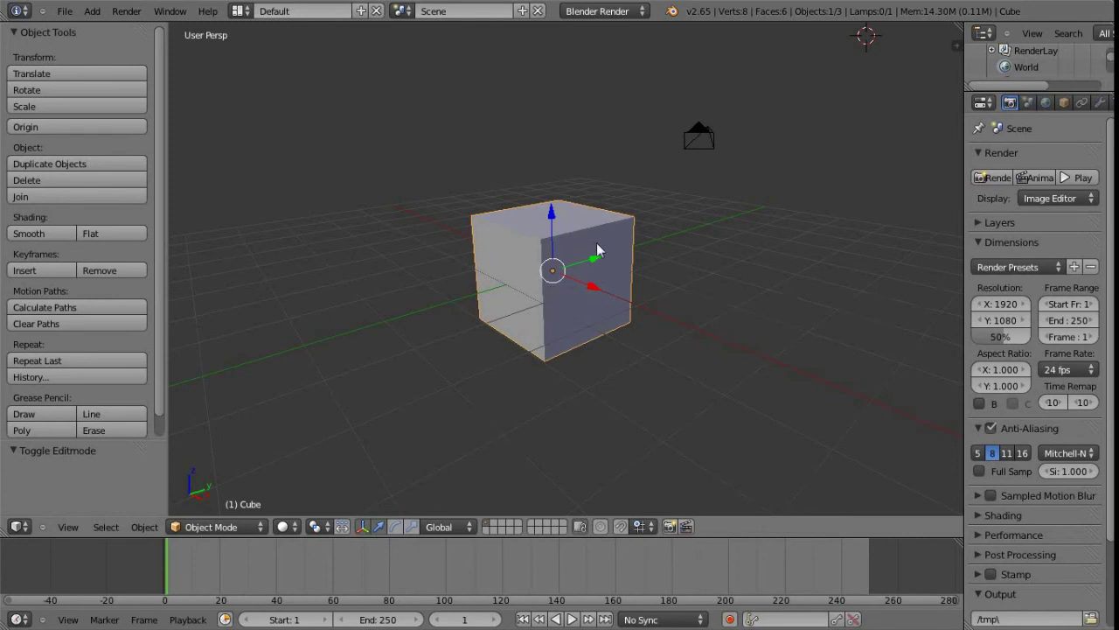
- Select the camera and then reselect the cube
{"action": "middle_click_drag", "start_coordinate": [584, 348], "coordinate": [546, 307]}
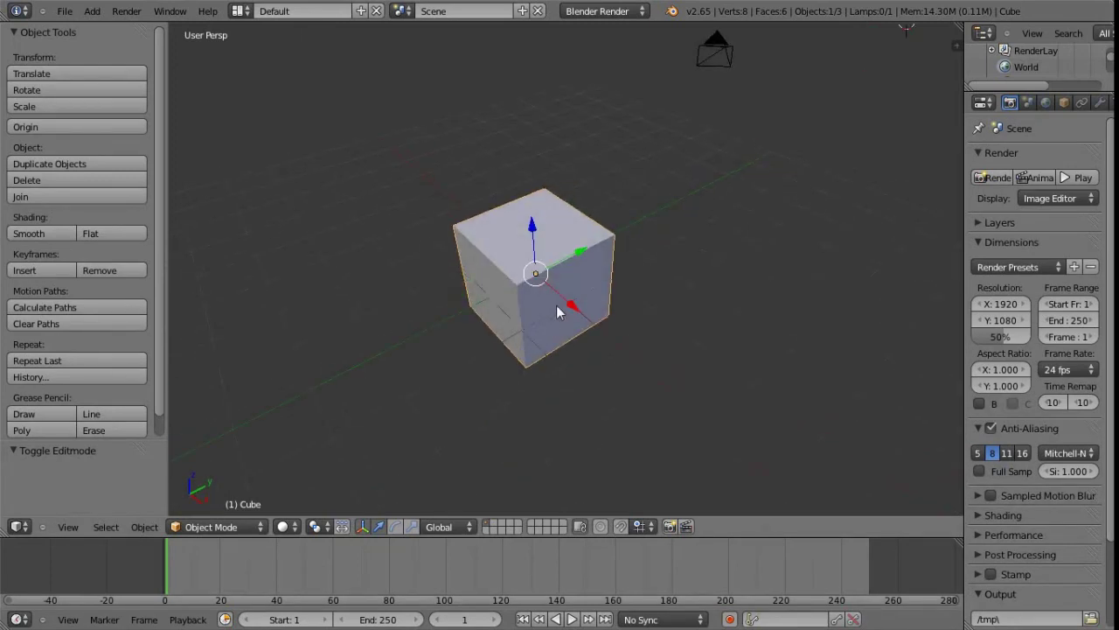
{"action": "middle_click_drag", "start_coordinate": [523, 312], "coordinate": [532, 336]}
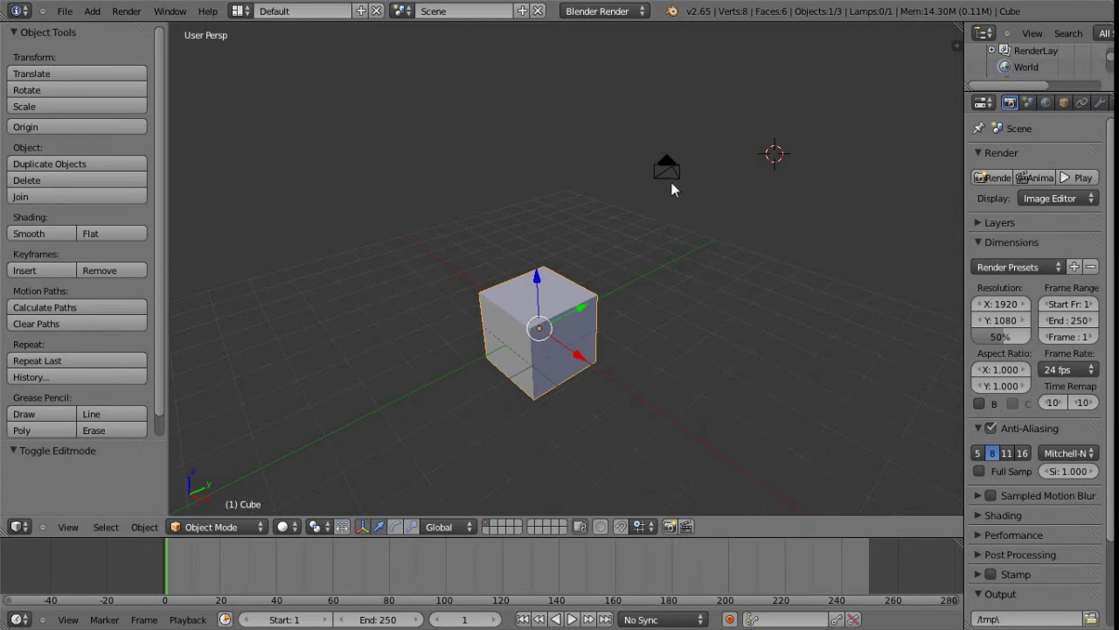
{"action": "right_click", "coordinate": [669, 173]}
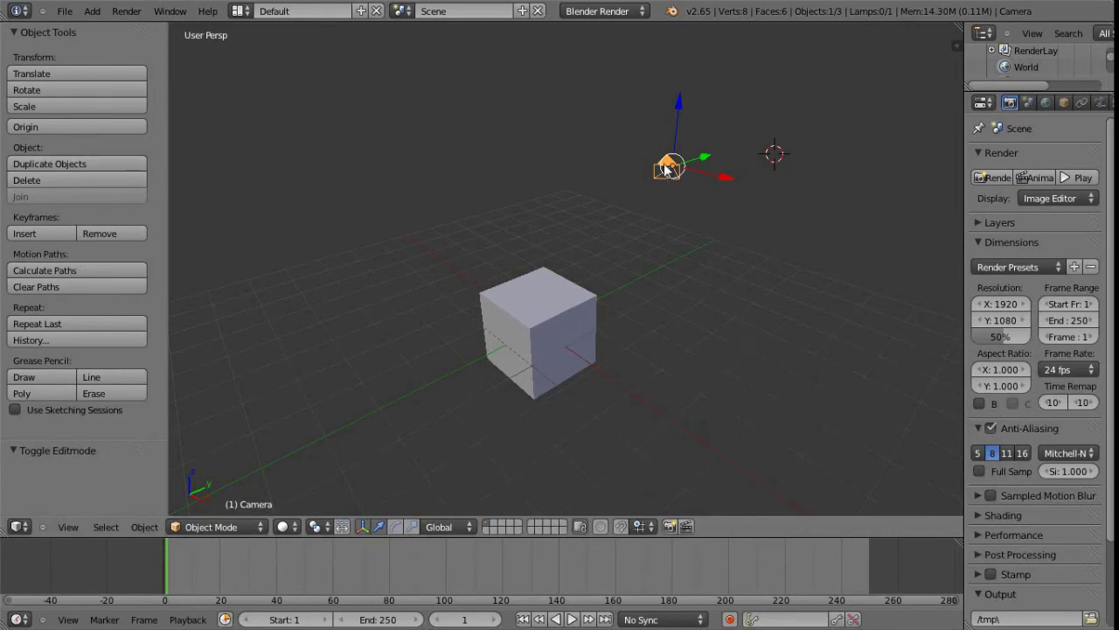
{"action": "right_click", "coordinate": [526, 347]}
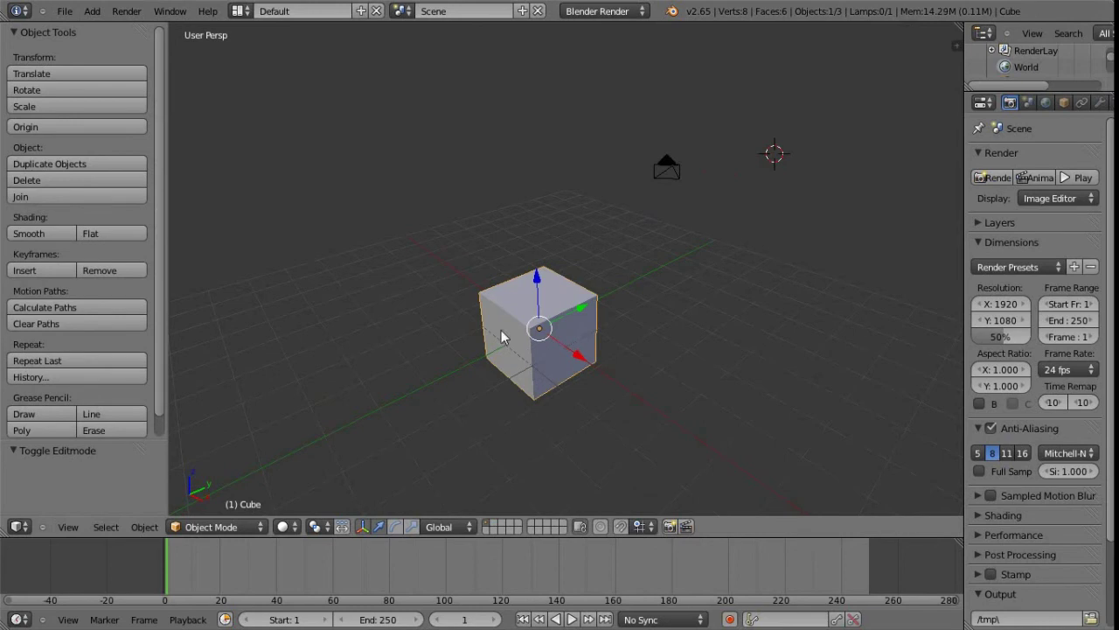
- Look over the available object operations and put the selected cube into Edit Mode
{"action": "middle_click_drag", "start_coordinate": [460, 361], "coordinate": [430, 395]}
{"action": "left_click", "coordinate": [147, 530]}
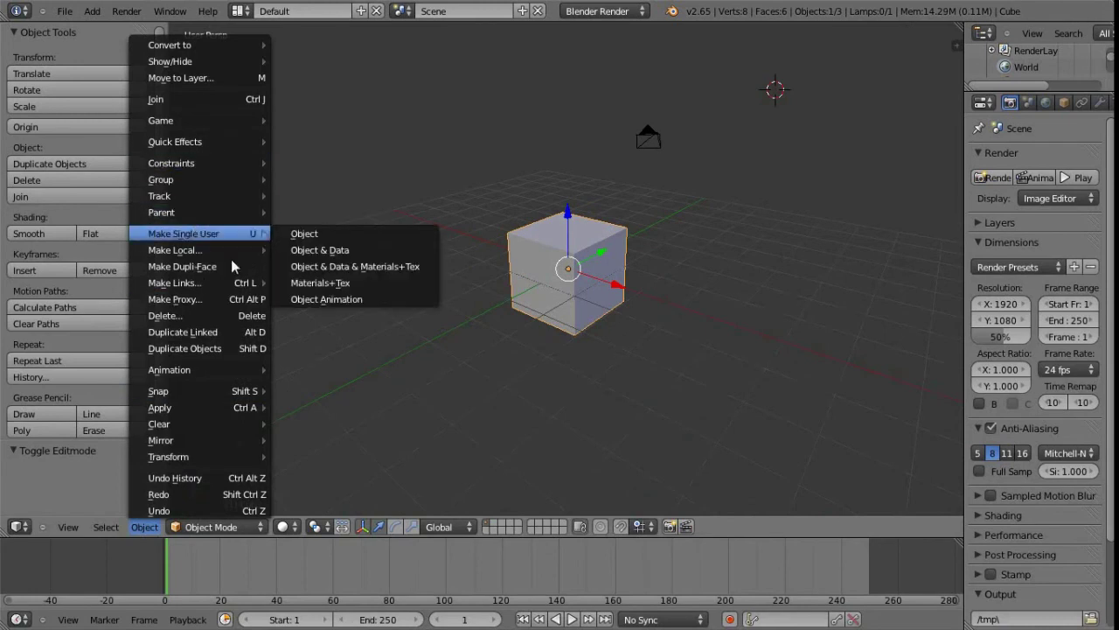
{"action": "left_click", "coordinate": [226, 526]}
{"action": "left_click", "coordinate": [210, 493]}
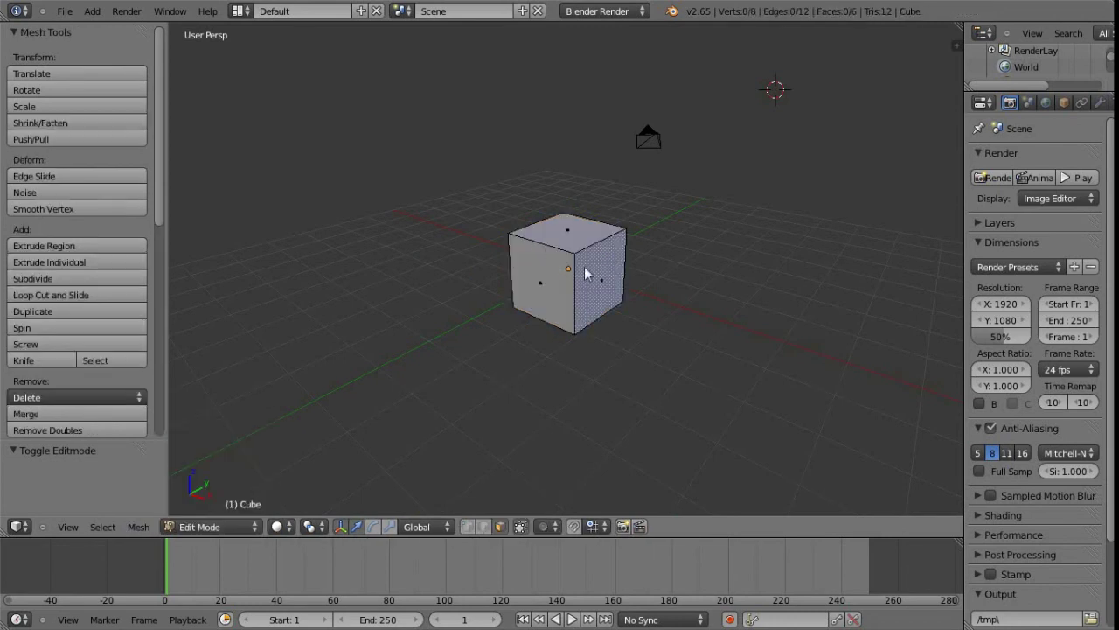
{"action": "mouse_move", "coordinate": [585, 264]}
{"action": "middle_mouse_down"}
{"action": "mouse_move", "coordinate": [569, 287]}
{"action": "mouse_move", "coordinate": [593, 284]}
{"action": "mouse_move", "coordinate": [569, 295]}
{"action": "mouse_move", "coordinate": [575, 280]}
{"action": "middle_mouse_up"}
{"action": "scroll", "coordinate": [570, 287], "scroll_direction": "up", "scroll_amount": 3}
{"action": "scroll", "coordinate": [572, 292], "scroll_direction": "down", "scroll_amount": 4}
{"action": "scroll", "coordinate": [565, 291], "scroll_direction": "up", "scroll_amount": 4}
{"action": "scroll", "coordinate": [572, 278], "scroll_direction": "down", "scroll_amount": 3}
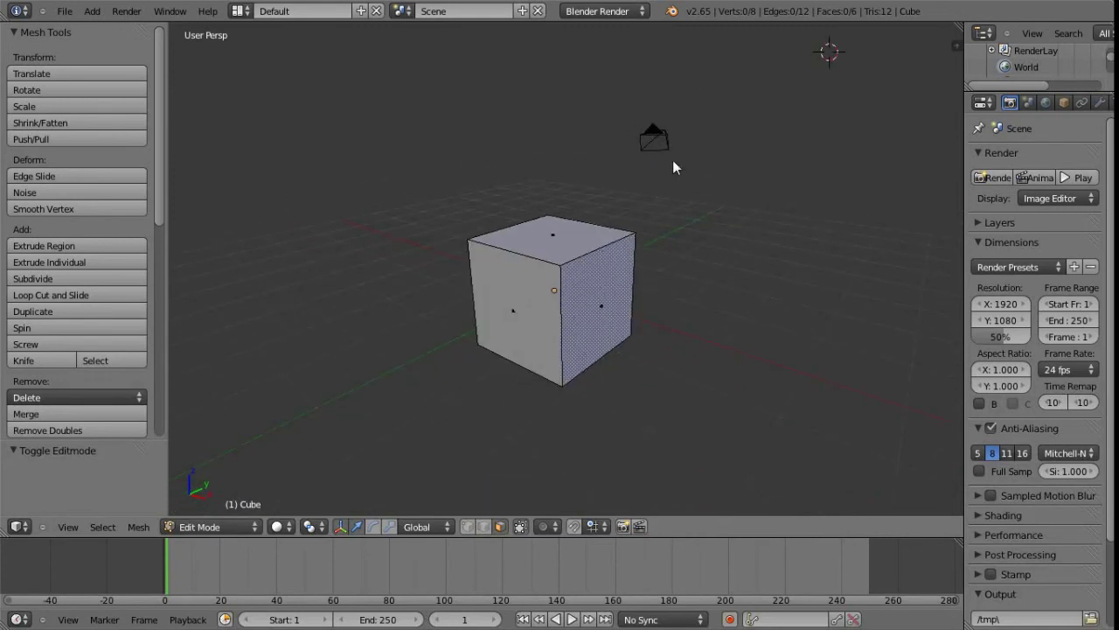
{"action": "middle_click_drag", "start_coordinate": [643, 173], "coordinate": [648, 169]}
{"action": "middle_click_drag", "start_coordinate": [588, 350], "coordinate": [548, 313]}
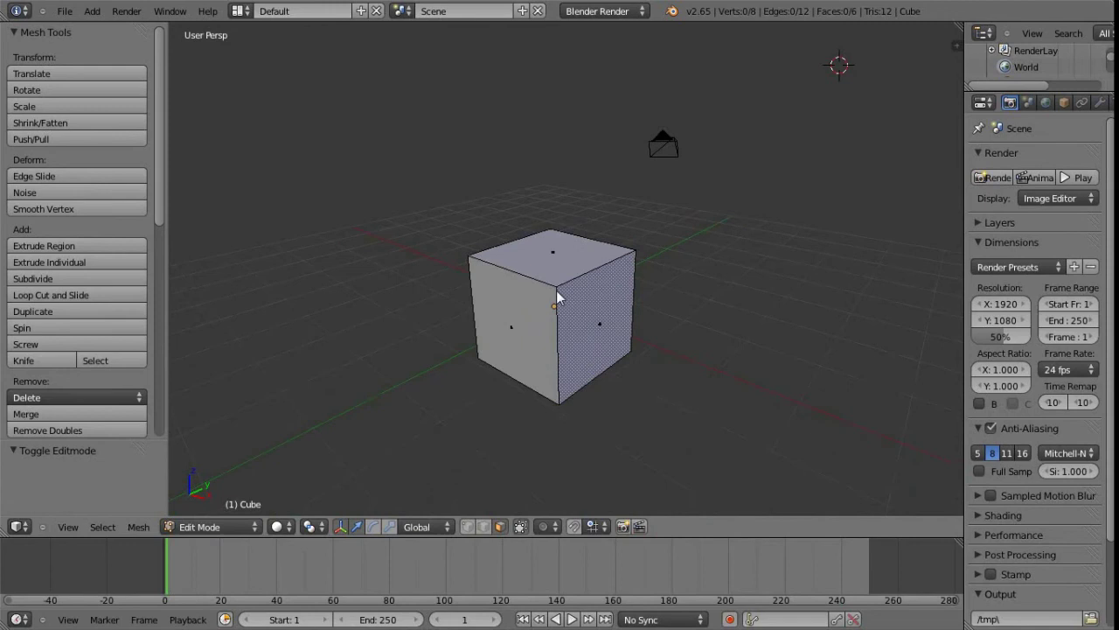
- Switch the cube to Object Mode and back to Edit Mode twice
{"action": "key", "text": "Tab"}
{"action": "key", "text": "Tab"}
{"action": "key", "text": "Tab"}
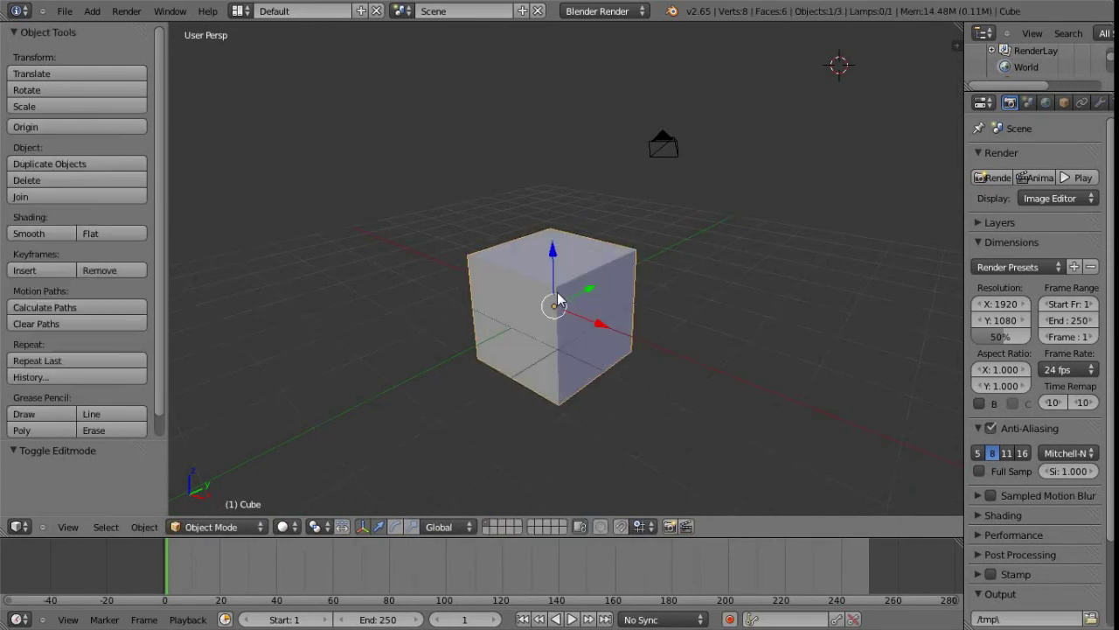
{"action": "key", "text": "Tab"}
{"action": "middle_click_drag", "start_coordinate": [569, 327], "coordinate": [573, 340]}
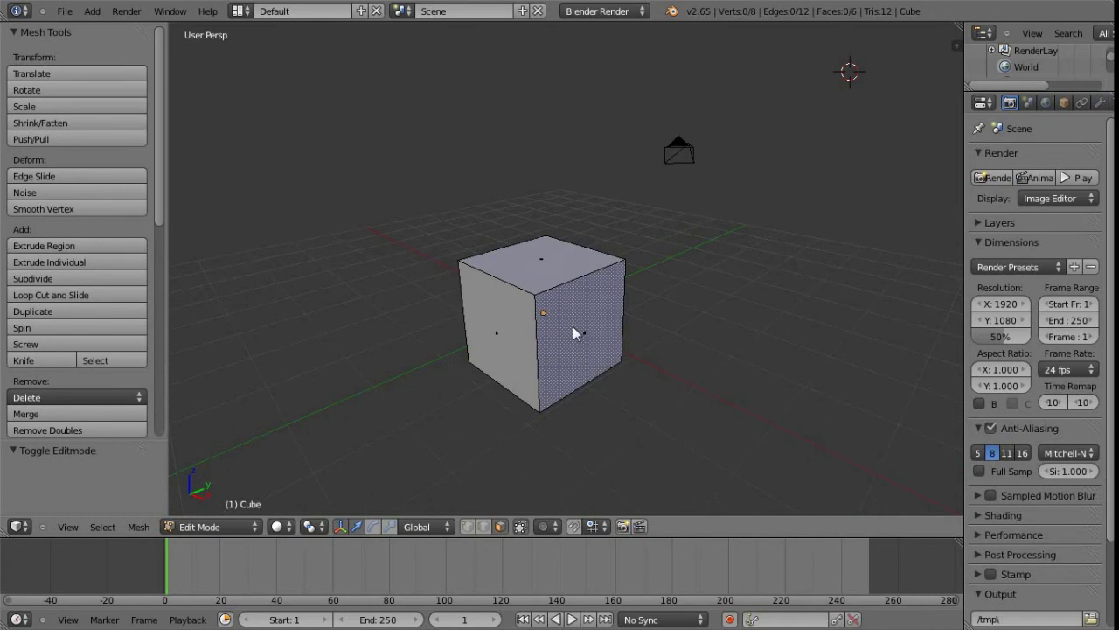
{"action": "middle_click_drag", "start_coordinate": [581, 343], "coordinate": [574, 353]}
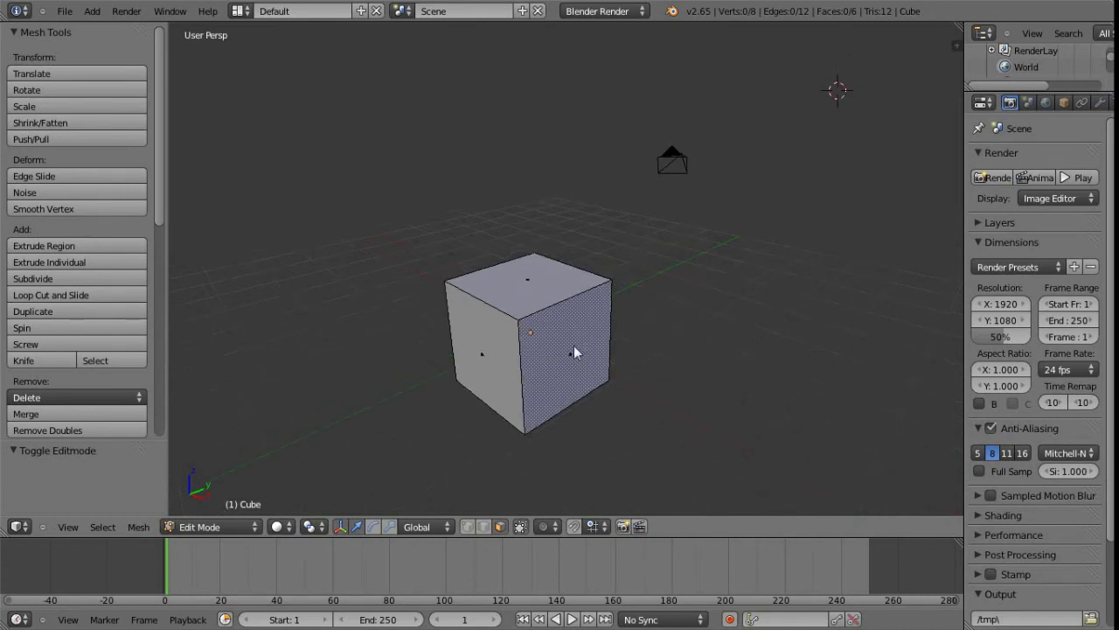
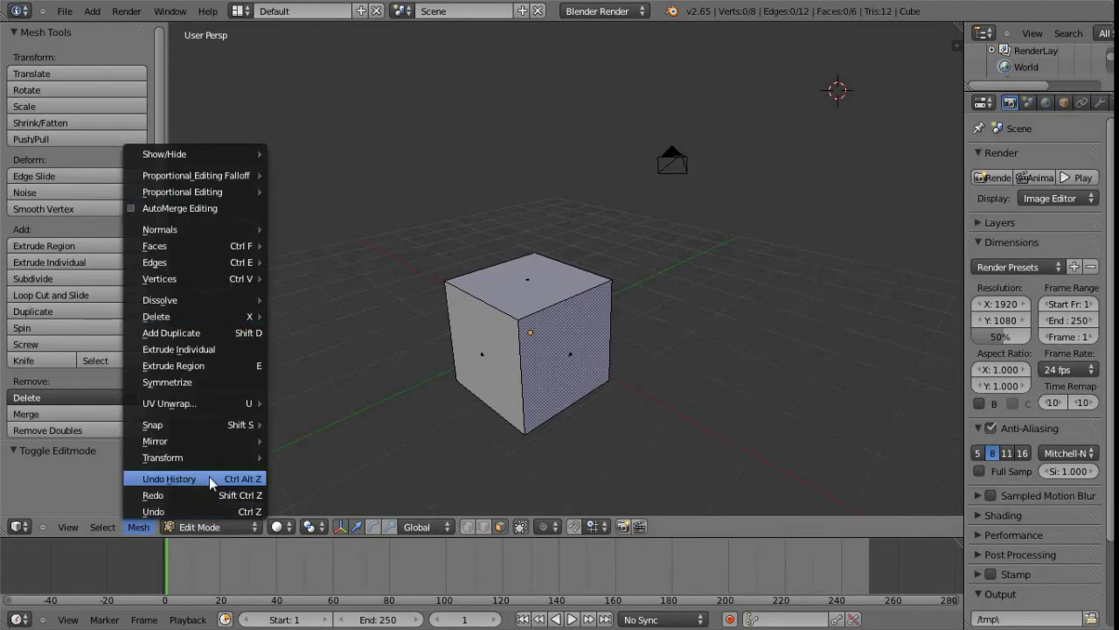
- Examine the mesh commands available for vertices, edges and faces without applying any of them
{"action": "mouse_move", "coordinate": [172, 245]}
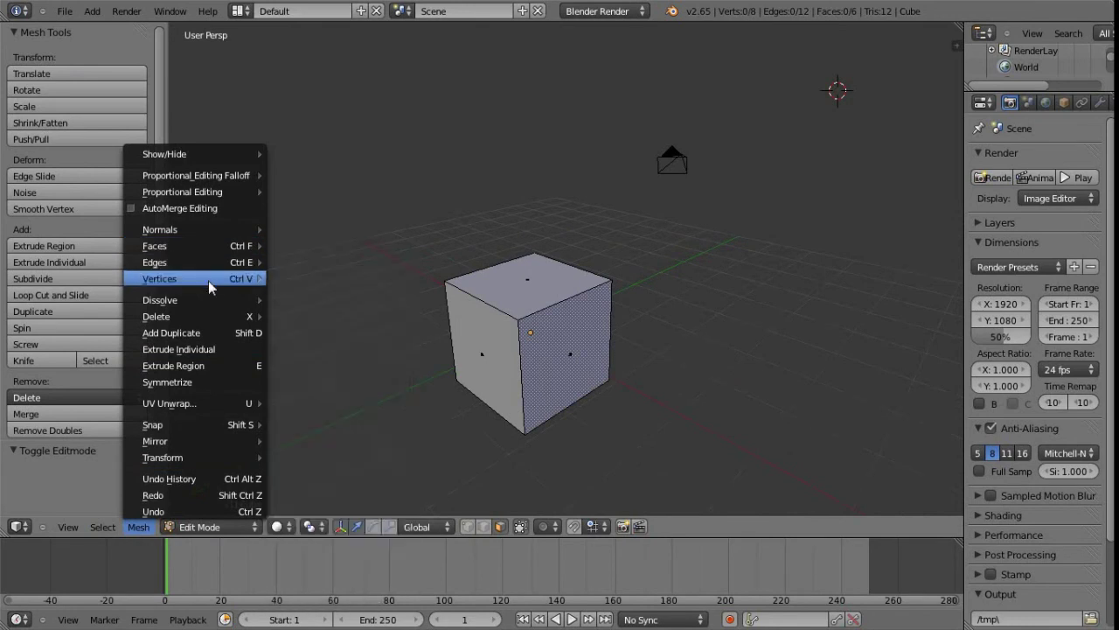
{"action": "mouse_move", "coordinate": [207, 279]}
{"action": "mouse_move", "coordinate": [231, 248]}
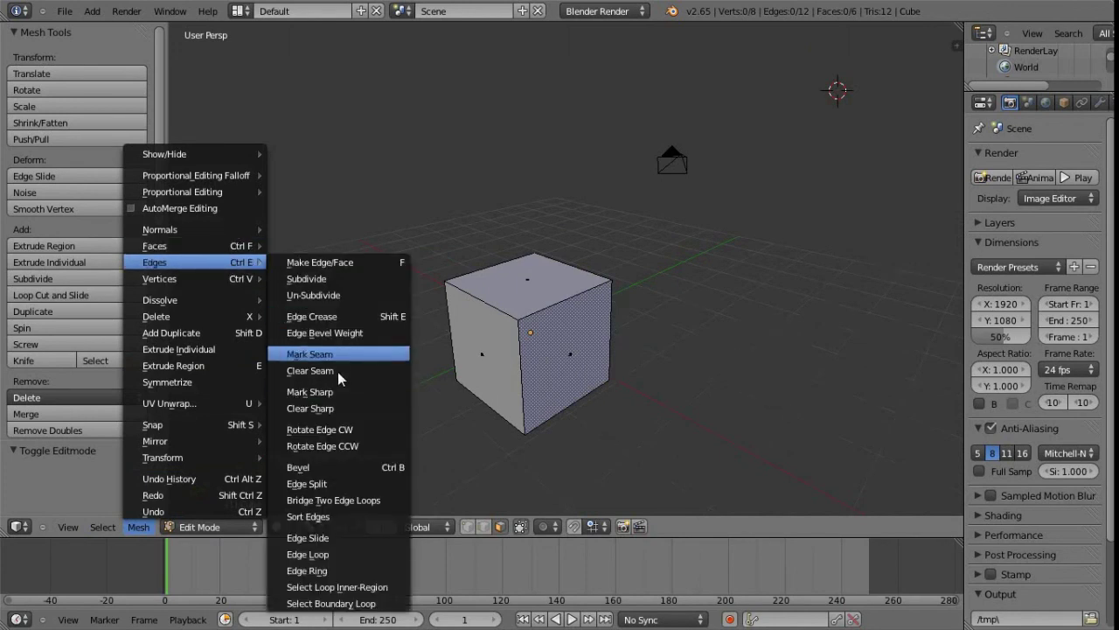
{"action": "left_click", "coordinate": [342, 390]}
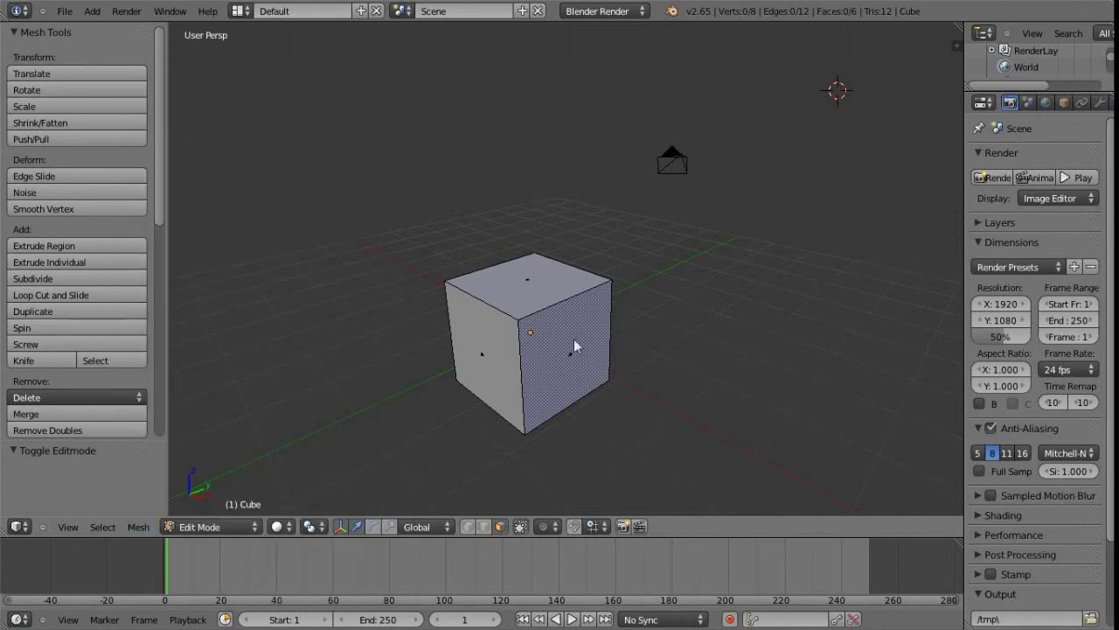
{"action": "middle_click_drag", "start_coordinate": [576, 353], "coordinate": [577, 338]}
{"action": "key", "text": "ctrl+f"}
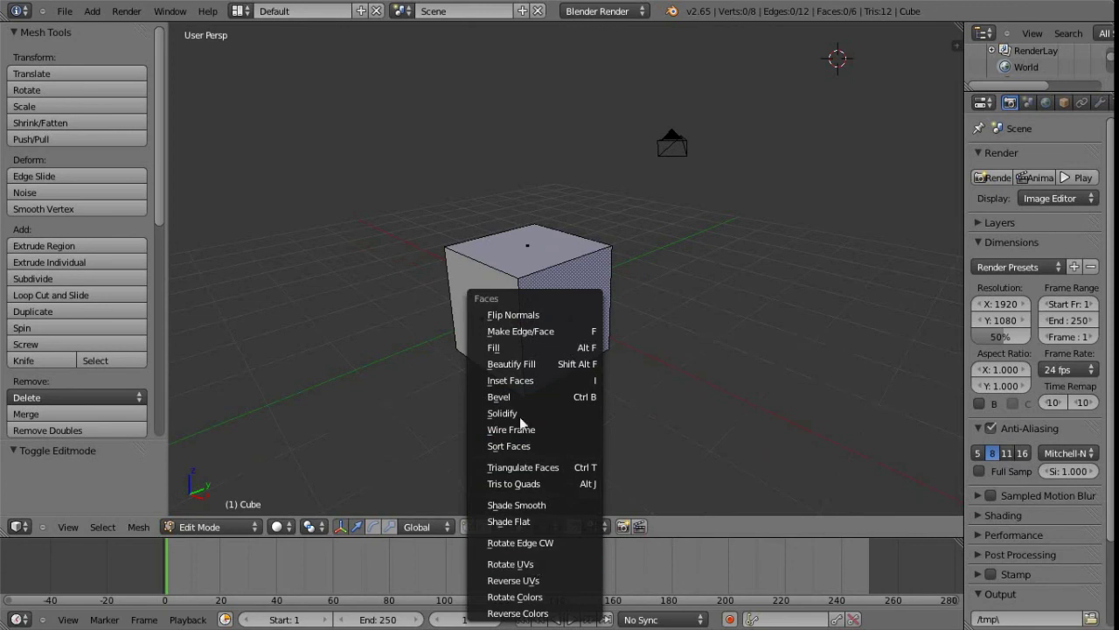
{"action": "left_click", "coordinate": [535, 281]}
{"action": "mouse_move", "coordinate": [548, 325]}
{"action": "middle_mouse_down"}
{"action": "mouse_move", "coordinate": [551, 367]}
{"action": "mouse_move", "coordinate": [528, 342]}
{"action": "mouse_move", "coordinate": [539, 320]}
{"action": "middle_mouse_up"}
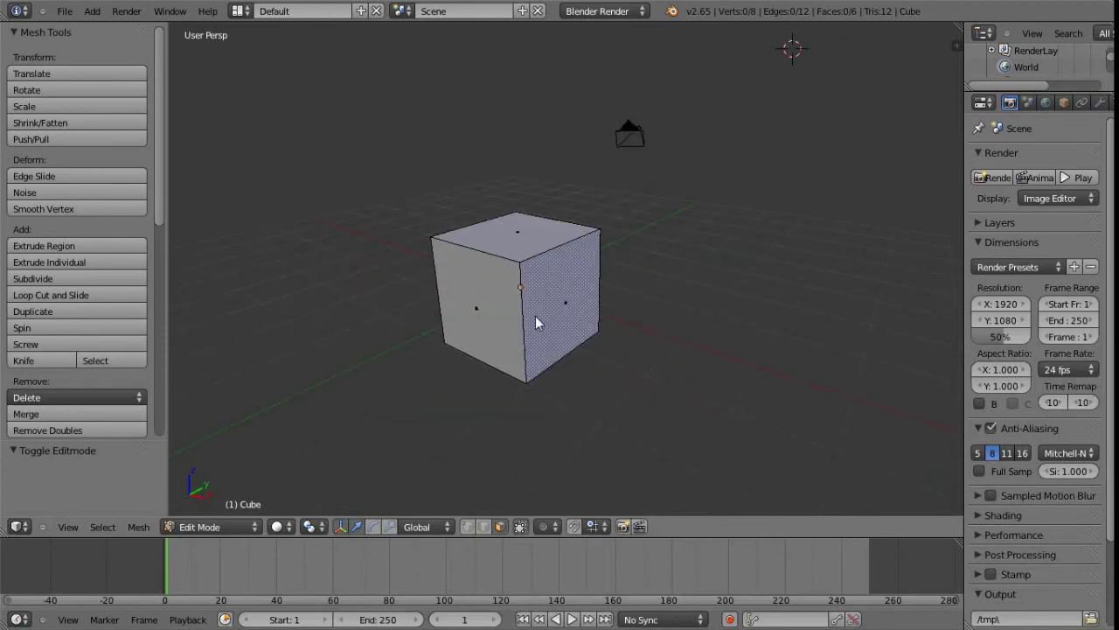
- Select the cube's side face that faces the positive X direction, and set the mesh select mode to Face
{"action": "right_click", "coordinate": [554, 323]}
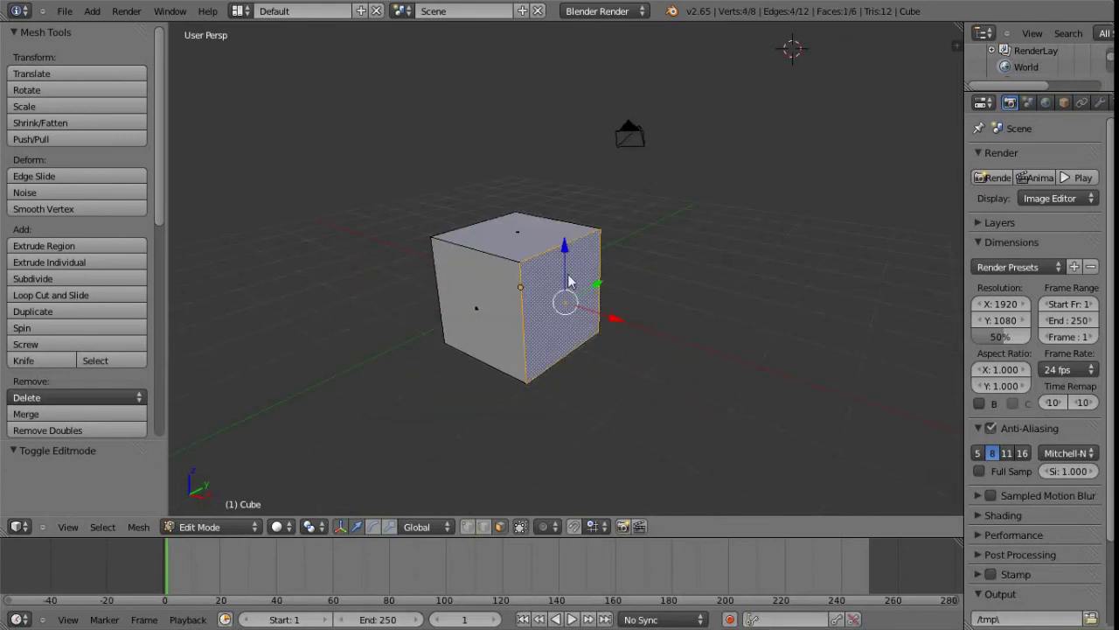
{"action": "middle_click_drag", "start_coordinate": [547, 370], "coordinate": [536, 374]}
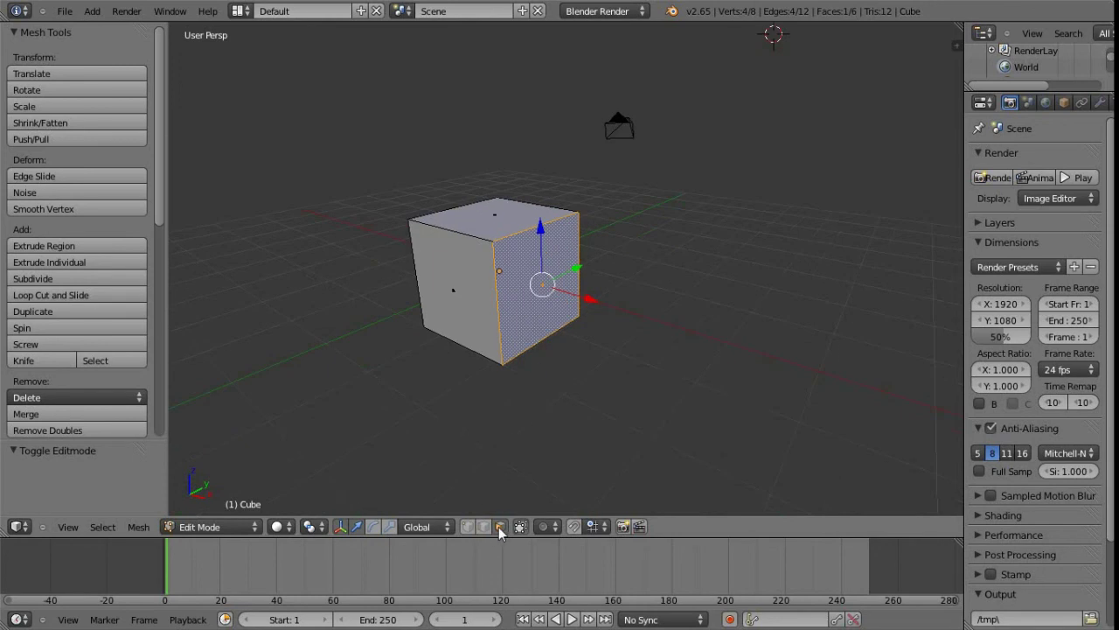
{"action": "middle_click_drag", "start_coordinate": [525, 345], "coordinate": [524, 368]}
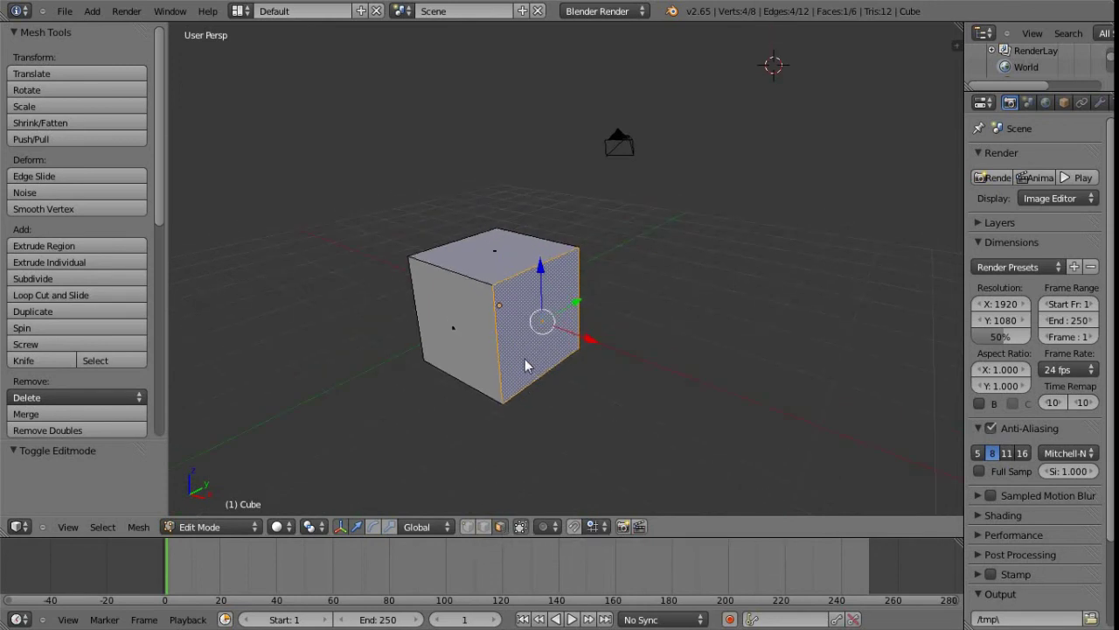
{"action": "key", "text": "ctrl+Tab"}
{"action": "left_click", "coordinate": [474, 376]}
- Try extruding the selected side face outward along its normal, and undo the extrusion
{"action": "middle_click_drag", "start_coordinate": [535, 376], "coordinate": [614, 362]}
{"action": "key", "text": "e"}
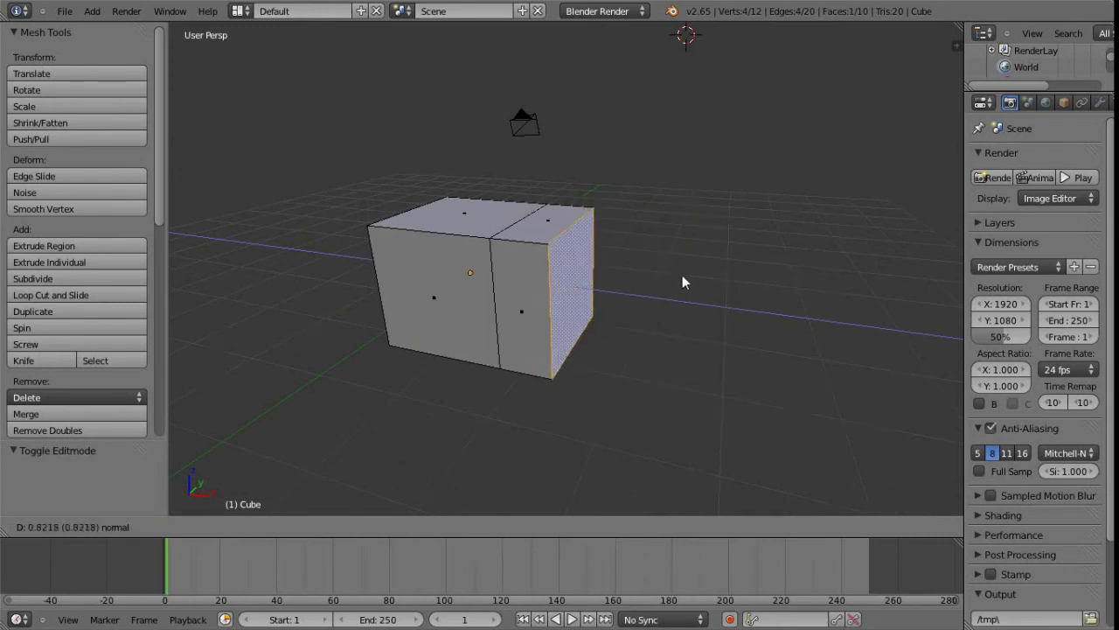
{"action": "left_click", "coordinate": [816, 296]}
{"action": "middle_click_drag", "start_coordinate": [757, 342], "coordinate": [654, 397]}
{"action": "key", "text": "ctrl+z"}
- Extrude the selected side face 4 units along its normal and bring the extrusion's translate settings into view
{"action": "key", "text": "e"}
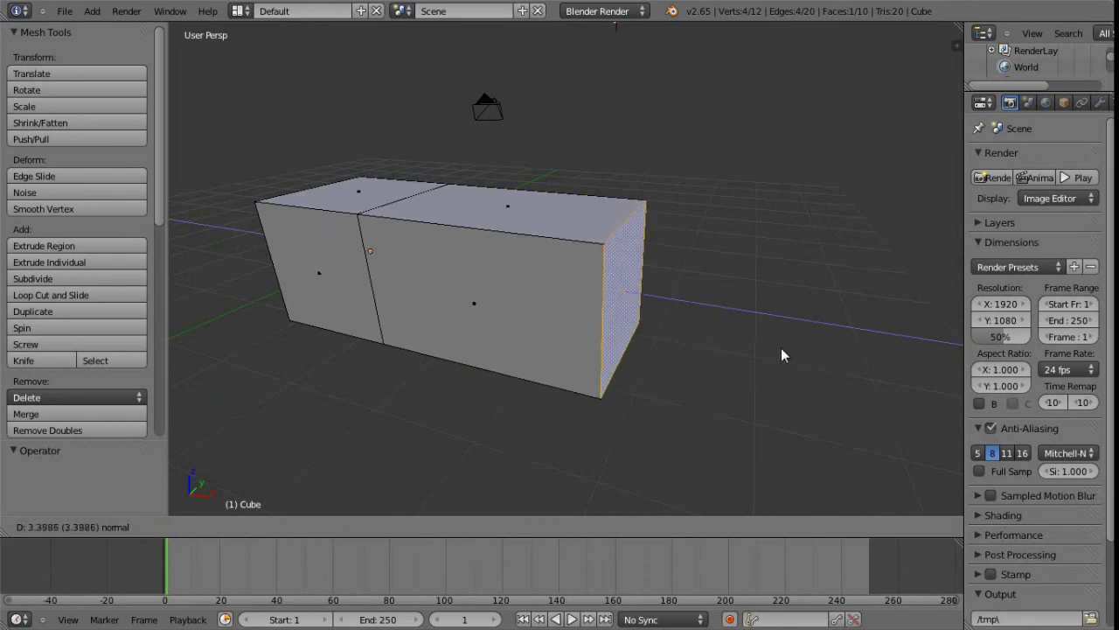
{"action": "key", "text": "4"}
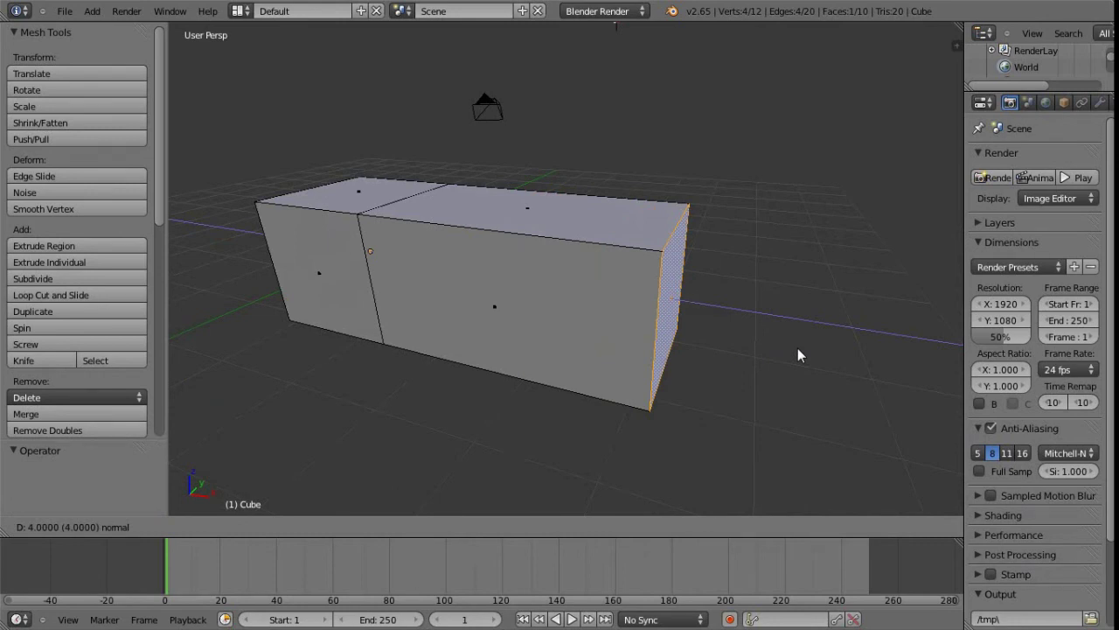
{"action": "key", "text": "Return"}
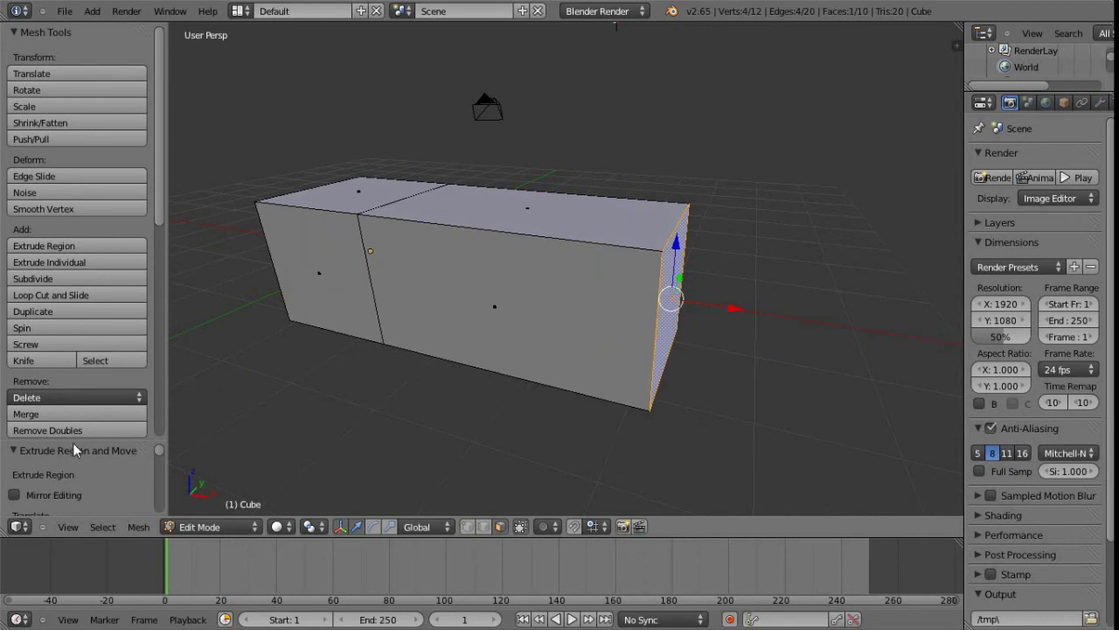
{"action": "scroll", "coordinate": [73, 442], "scroll_direction": "down", "scroll_amount": 5}
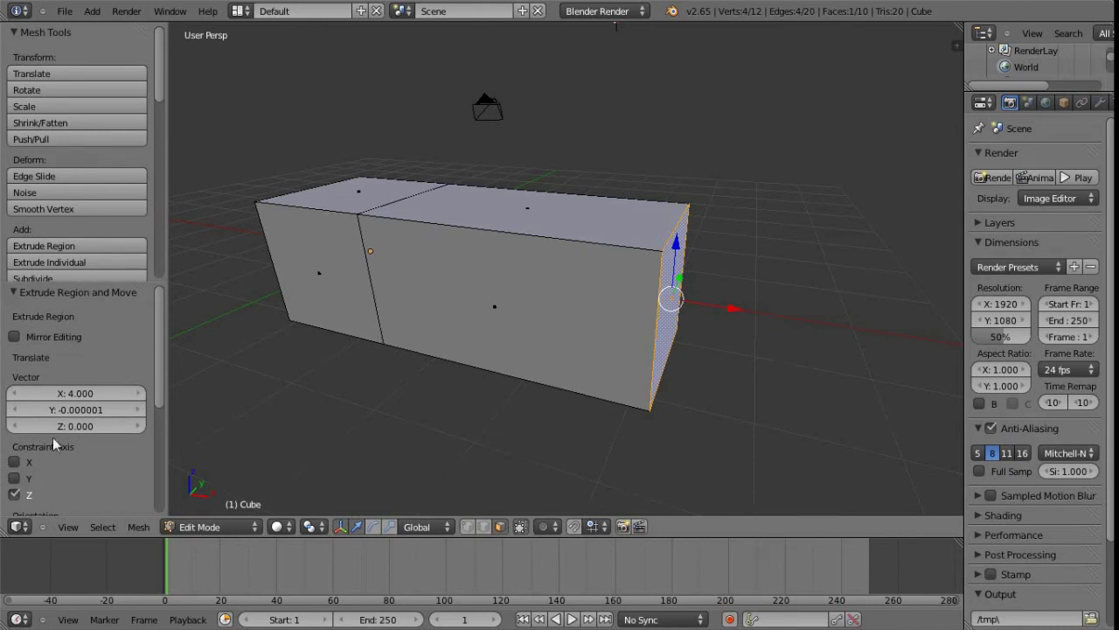
{"action": "left_click_drag", "start_coordinate": [159, 336], "coordinate": [150, 366]}
{"action": "scroll", "coordinate": [150, 373], "scroll_direction": "up", "scroll_amount": 4}
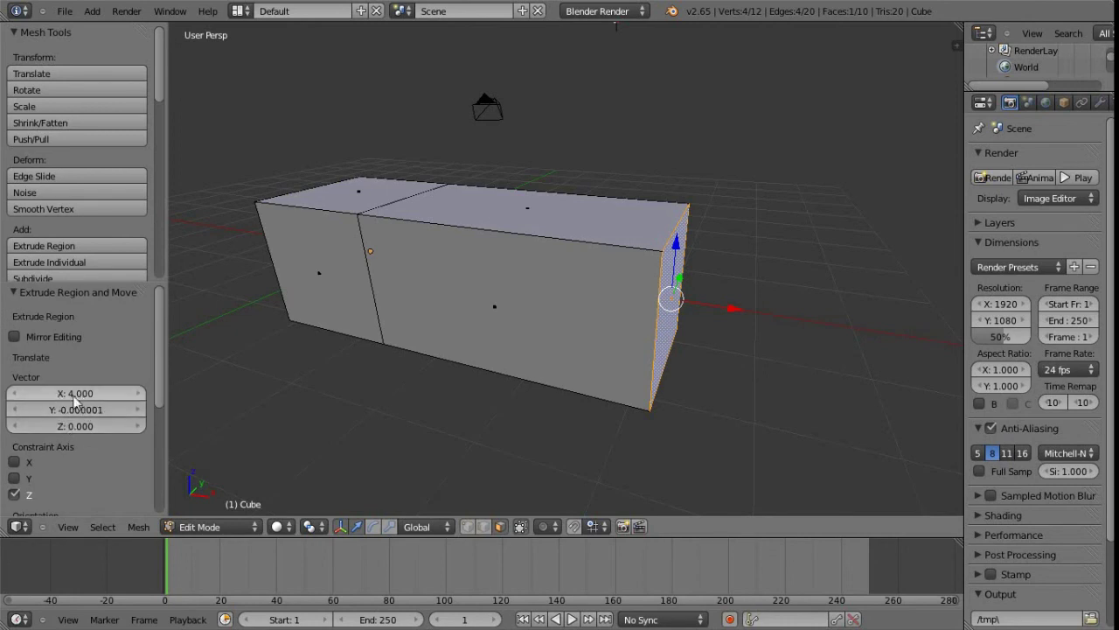
{"action": "scroll", "coordinate": [104, 463], "scroll_direction": "down", "scroll_amount": 2}
{"action": "scroll", "coordinate": [104, 461], "scroll_direction": "up", "scroll_amount": 2}
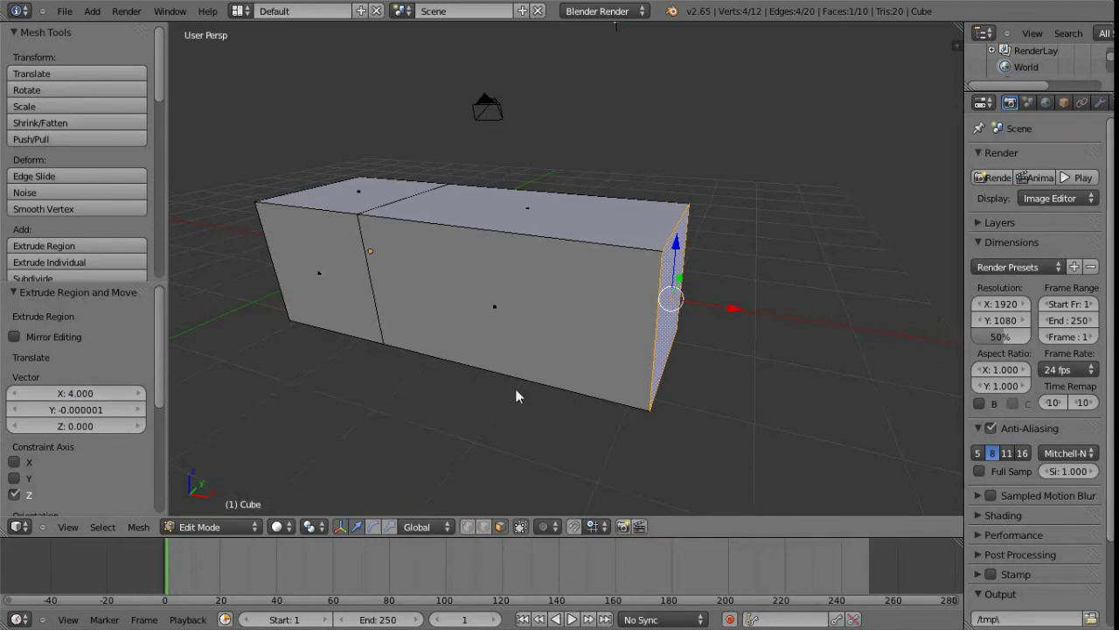
- Select both top faces of the block and extrude them together upward about 1.8 units
{"action": "scroll", "coordinate": [521, 321], "scroll_direction": "down", "scroll_amount": 5}
{"action": "scroll", "coordinate": [499, 329], "scroll_direction": "up", "scroll_amount": 2}
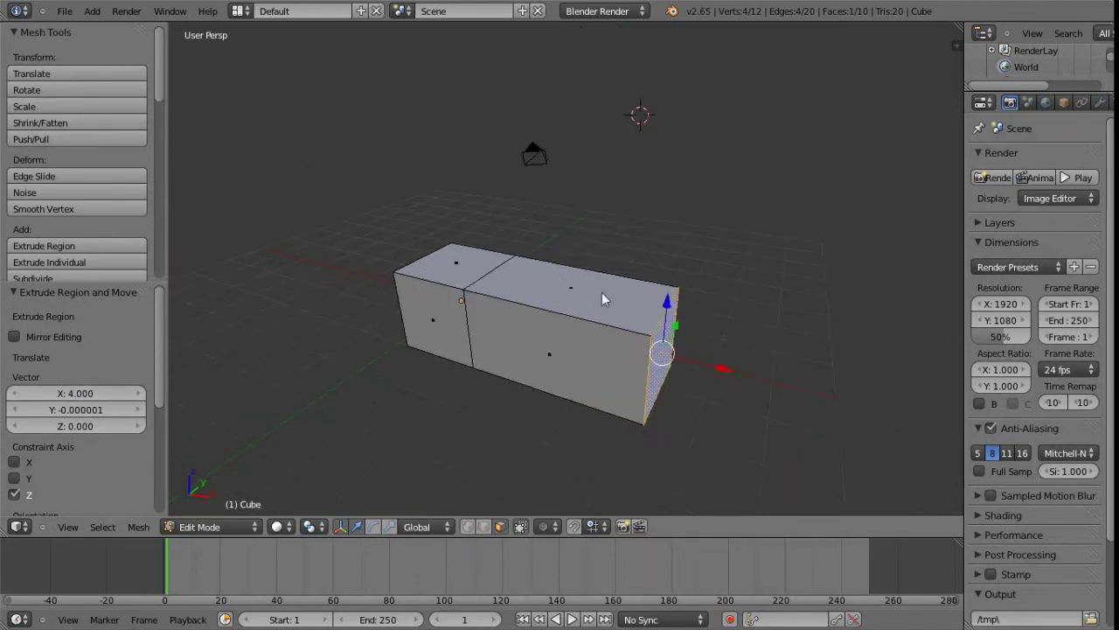
{"action": "right_click", "coordinate": [529, 289]}
{"action": "right_click", "coordinate": [463, 267], "text": "shift"}
{"action": "scroll", "coordinate": [525, 376], "scroll_direction": "up", "scroll_amount": 5}
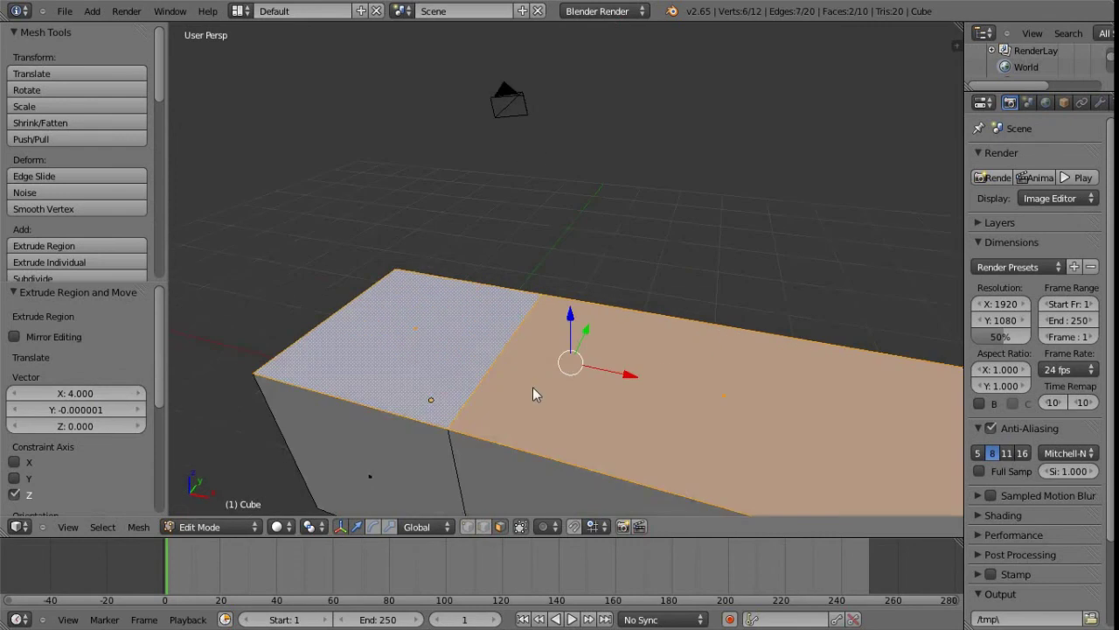
{"action": "scroll", "coordinate": [531, 390], "scroll_direction": "down", "scroll_amount": 3}
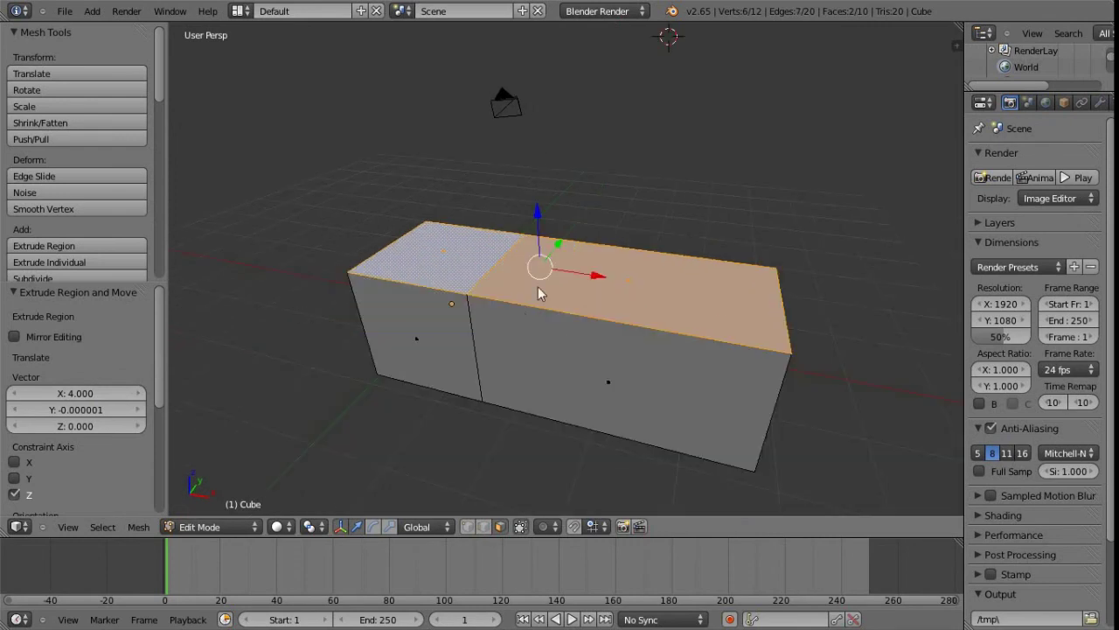
{"action": "key", "text": "e"}
{"action": "left_click", "coordinate": [595, 212]}
{"action": "middle_click_drag", "start_coordinate": [521, 233], "coordinate": [563, 295]}
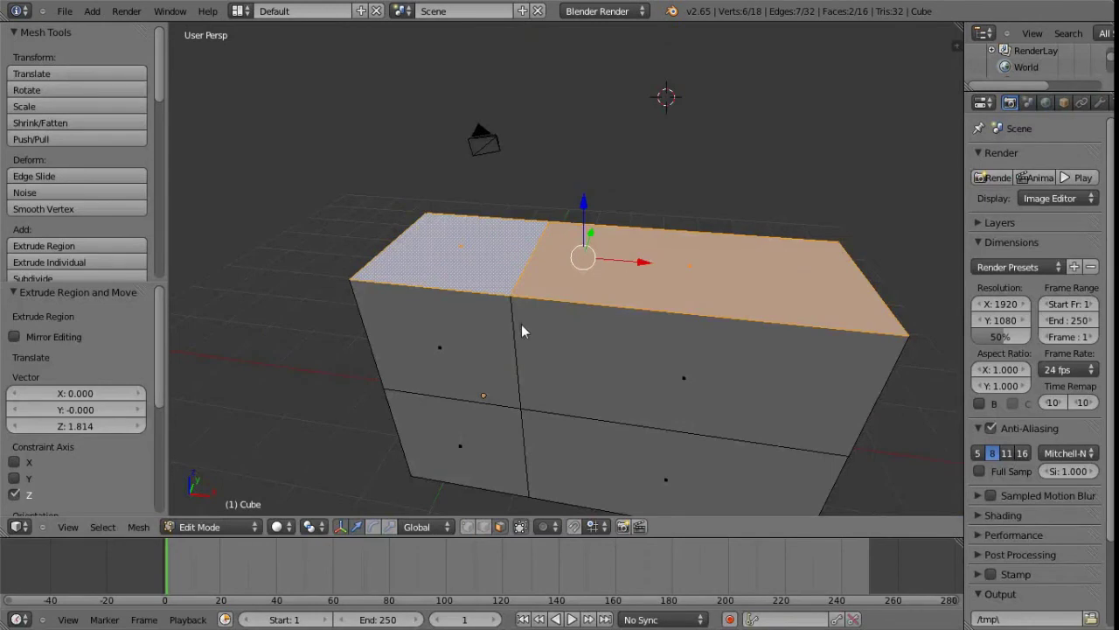
{"action": "middle_click_drag", "start_coordinate": [502, 327], "coordinate": [529, 345]}
- View the extruded block in Object Mode and return to Edit Mode
{"action": "key", "text": "Tab"}
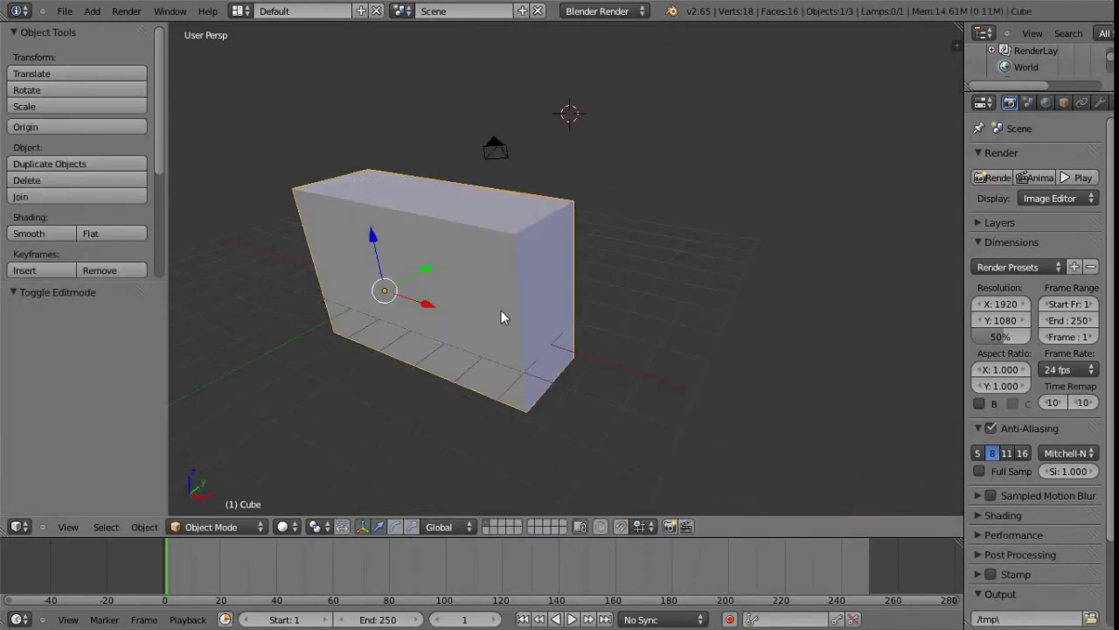
{"action": "key", "text": "Tab"}
{"action": "middle_click_drag", "start_coordinate": [517, 305], "coordinate": [539, 329]}
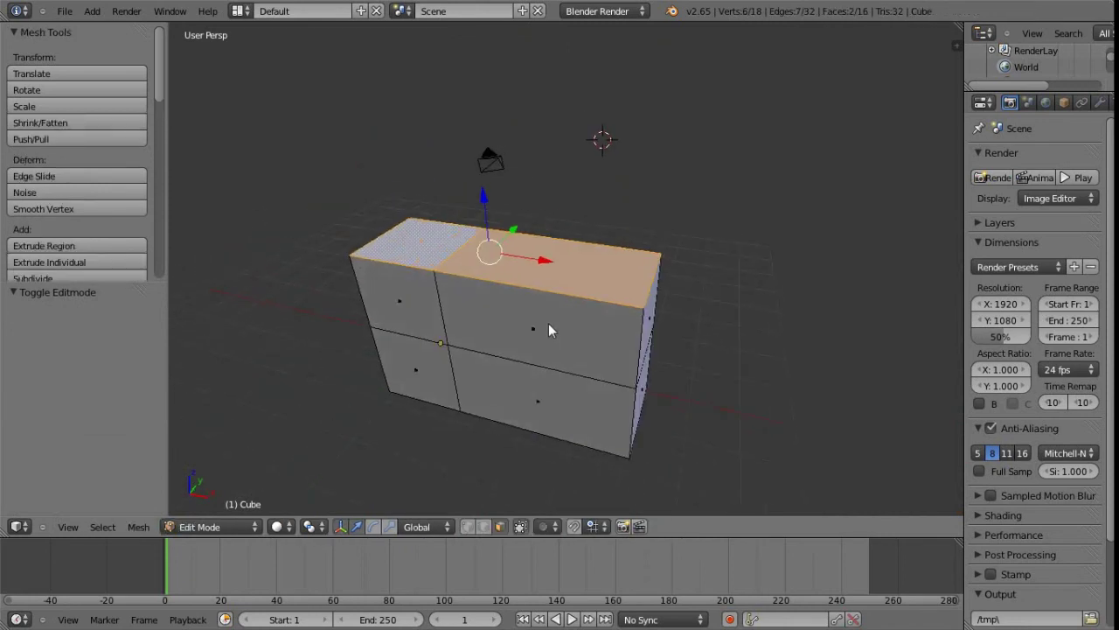
- Add 8 evenly spaced loop cuts across the block's longer section, perpendicular to the X axis, without sliding them
{"action": "key", "text": "ctrl+r"}
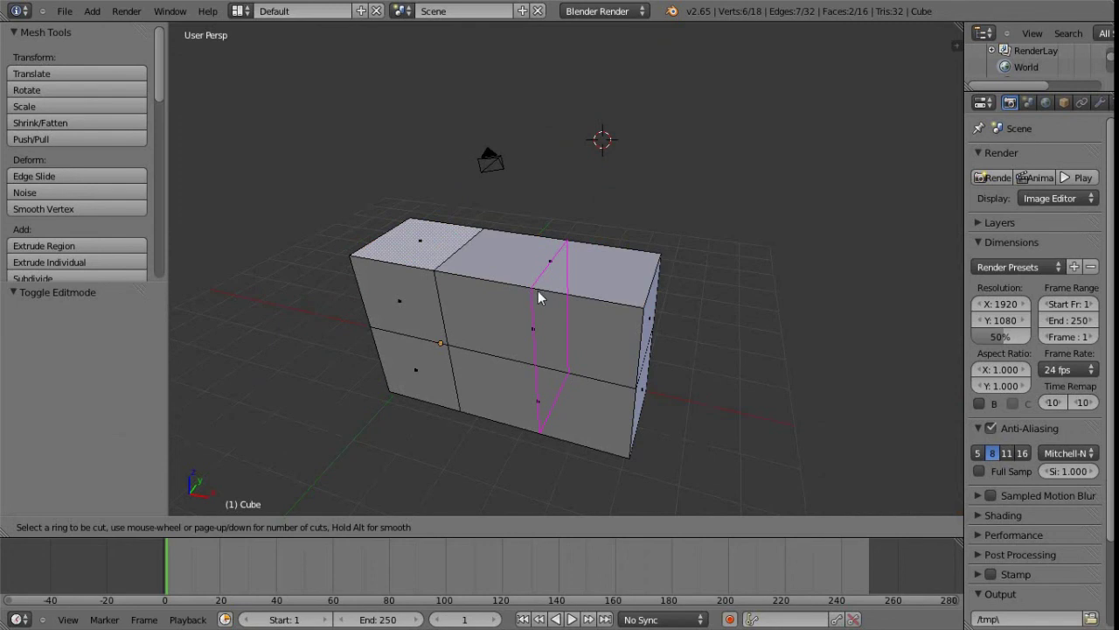
{"action": "scroll", "coordinate": [538, 297], "scroll_direction": "up", "scroll_amount": 10}
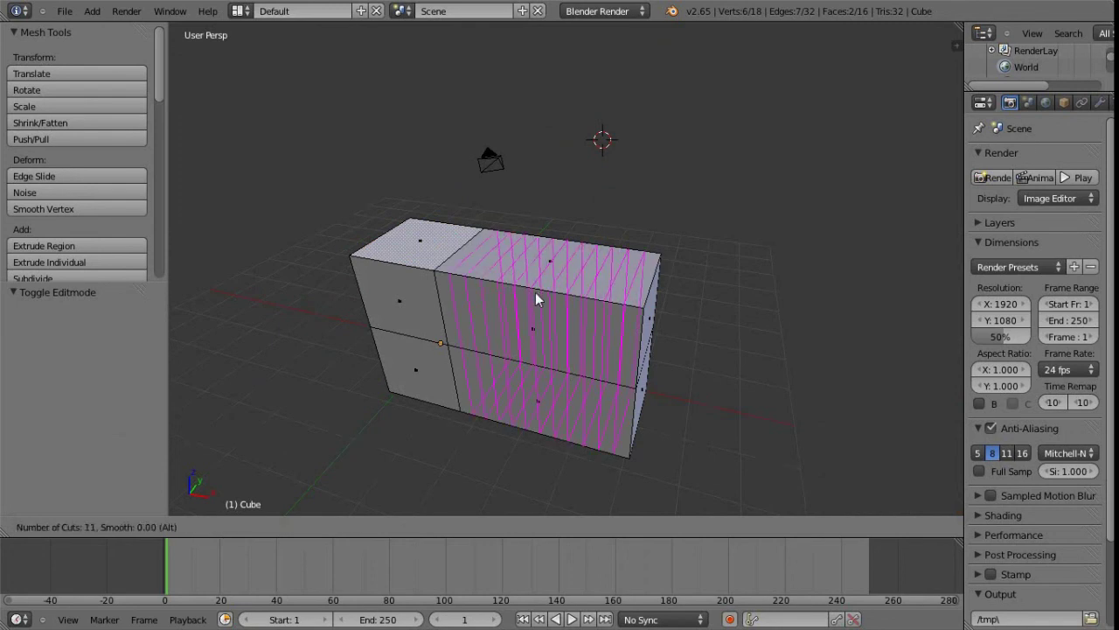
{"action": "scroll", "coordinate": [535, 297], "scroll_direction": "down", "scroll_amount": 8}
{"action": "scroll", "coordinate": [529, 291], "scroll_direction": "up", "scroll_amount": 5}
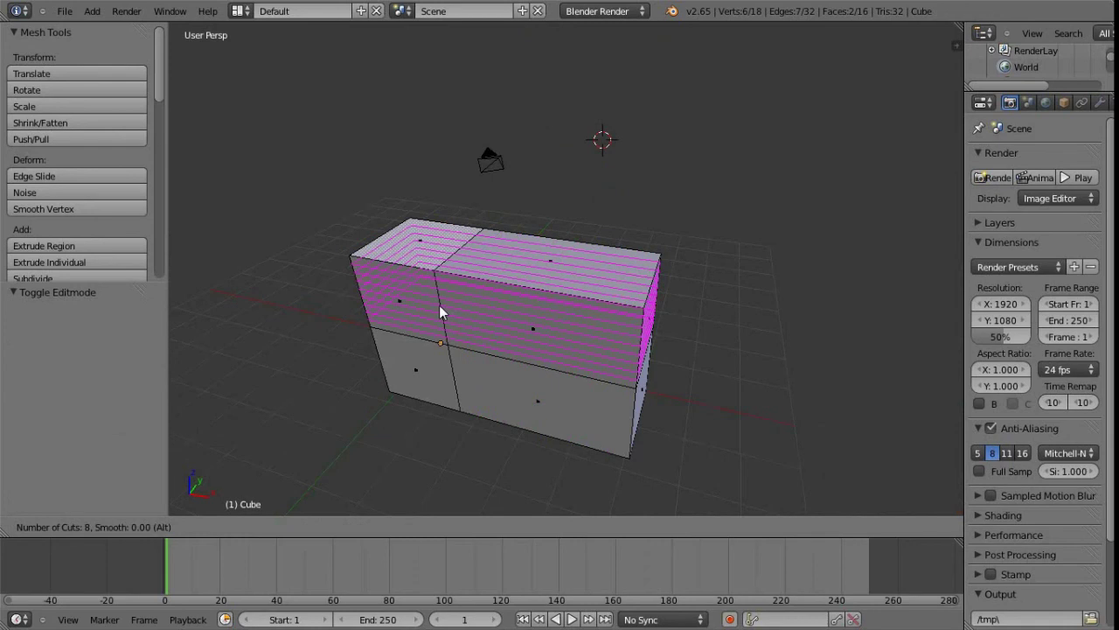
{"action": "left_click", "coordinate": [550, 300]}
{"action": "right_click", "coordinate": [552, 302]}
{"action": "middle_click_drag", "start_coordinate": [595, 406], "coordinate": [565, 354]}
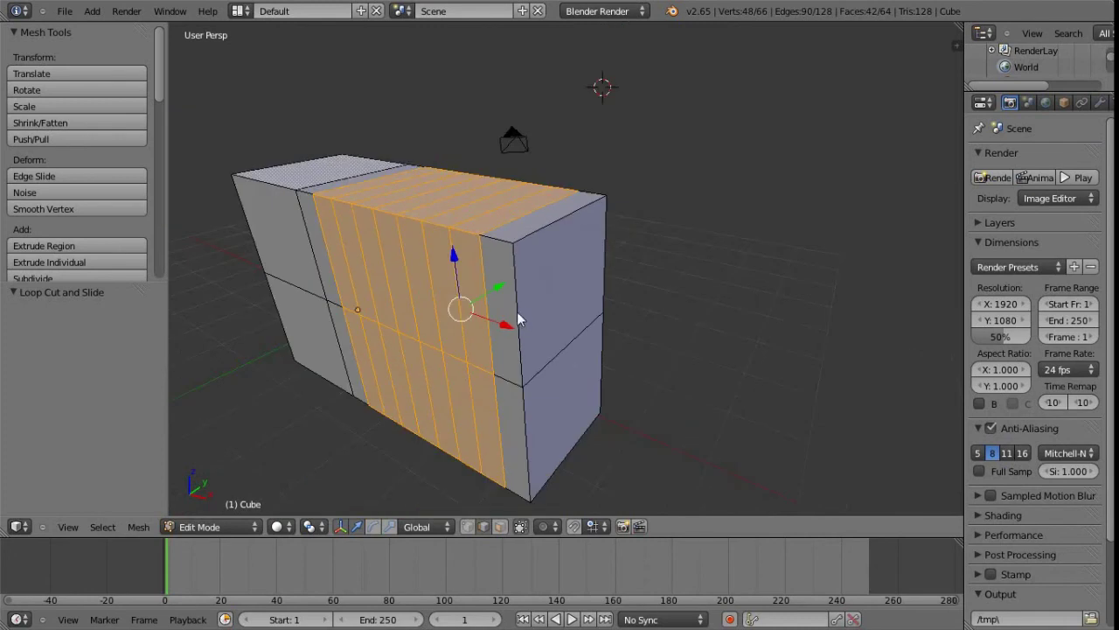
- Cut one horizontal loop around the block's upper half and move one of its front edges down about 0.5 along Z
{"action": "key", "text": "ctrl+r"}
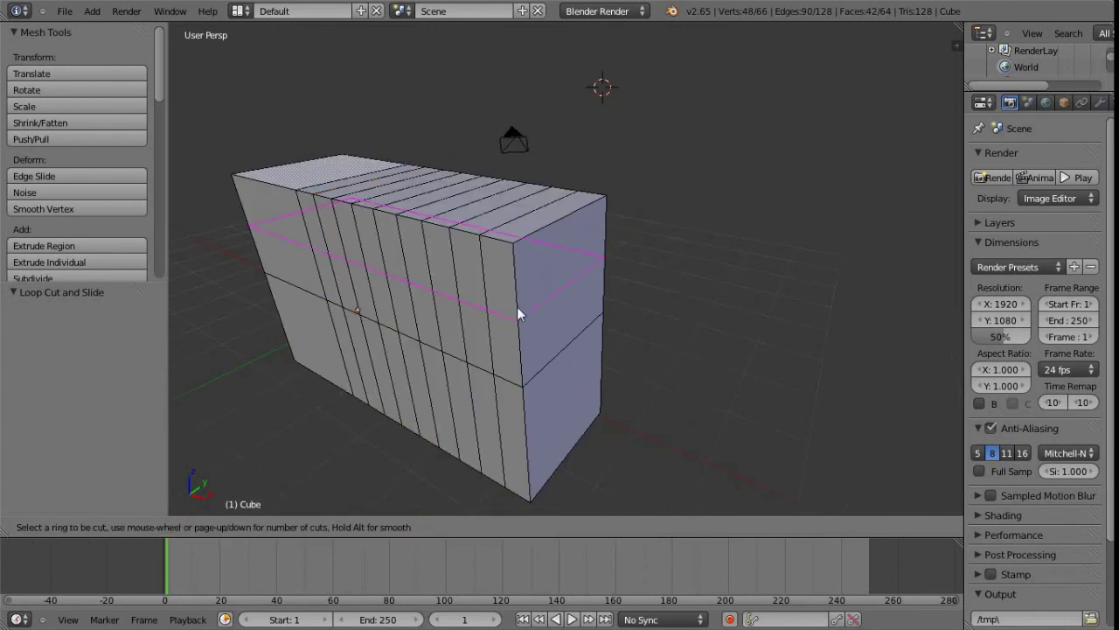
{"action": "left_click", "coordinate": [517, 320]}
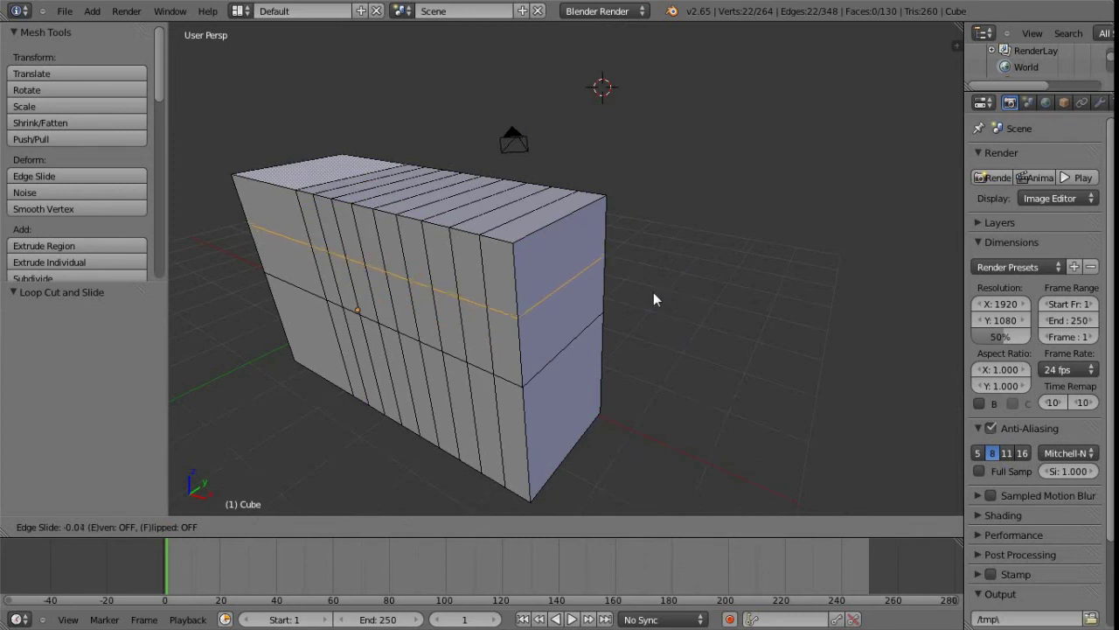
{"action": "left_click", "coordinate": [645, 293]}
{"action": "right_click", "coordinate": [446, 293]}
{"action": "left_click_drag", "start_coordinate": [438, 238], "coordinate": [437, 266]}
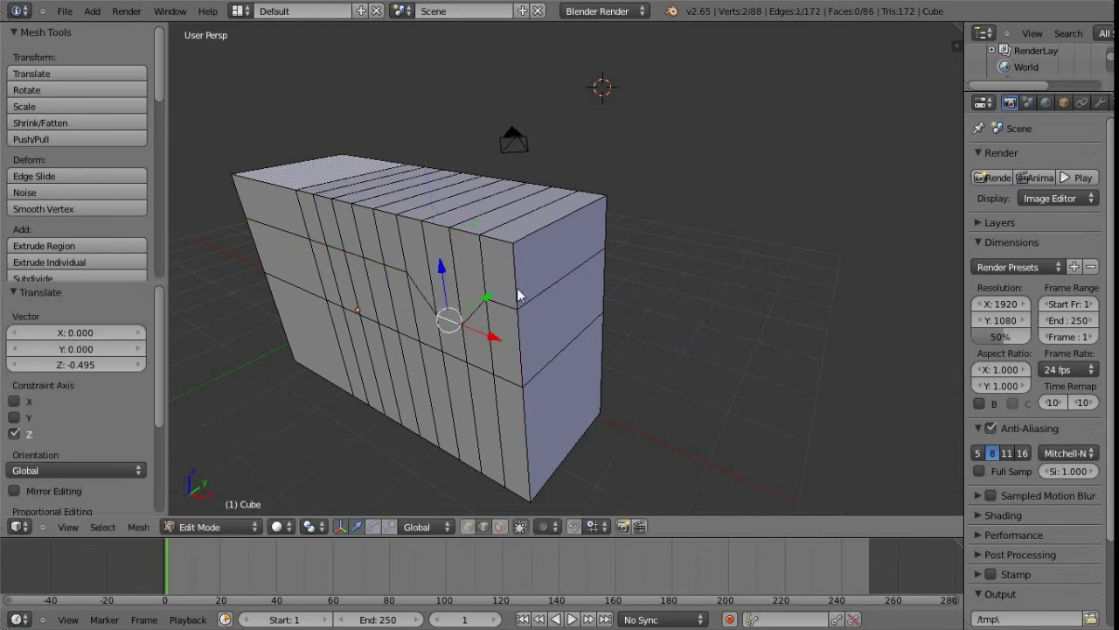
- Add another horizontal loop cut above the bent loop, trying the Even and Flipped slide options and placing it with Even off
{"action": "key", "text": "ctrl+r"}
{"action": "left_click", "coordinate": [516, 279]}
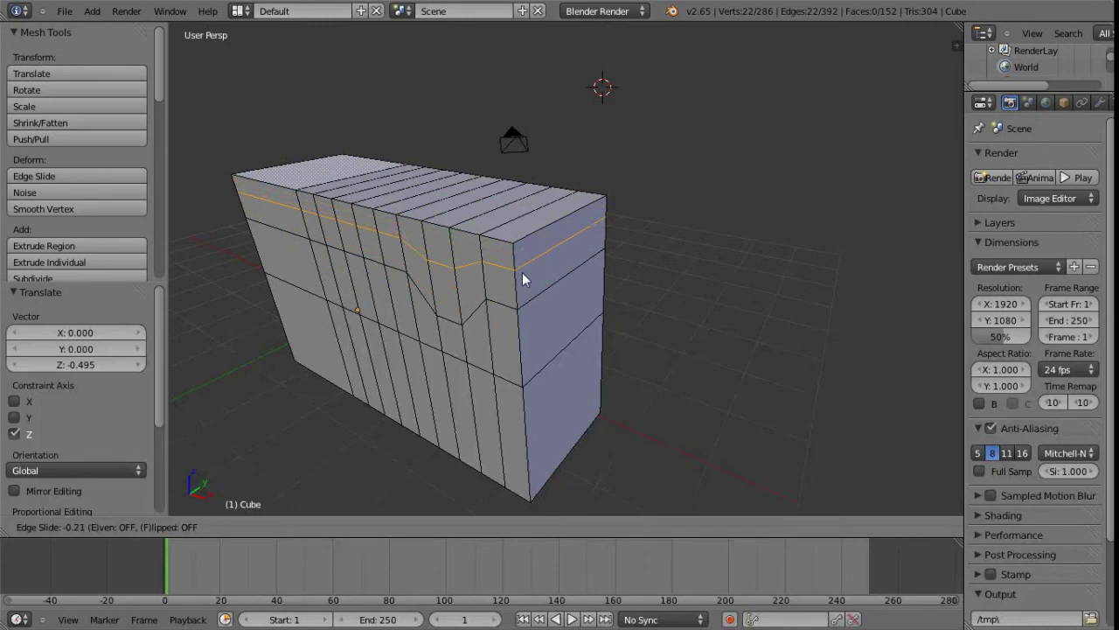
{"action": "key", "text": "e"}
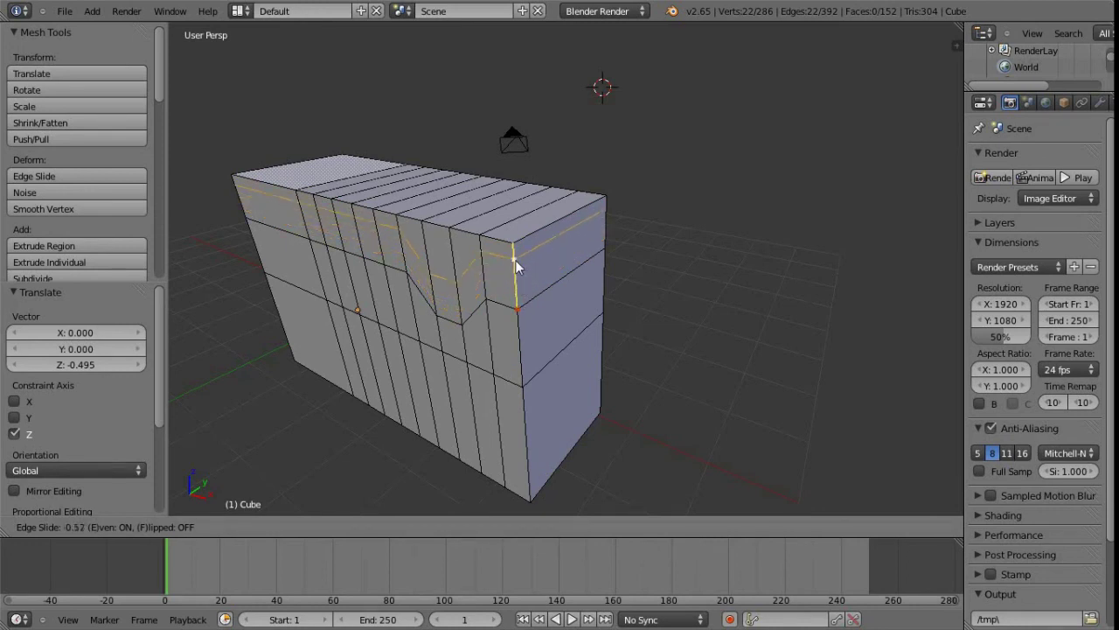
{"action": "key", "text": "f"}
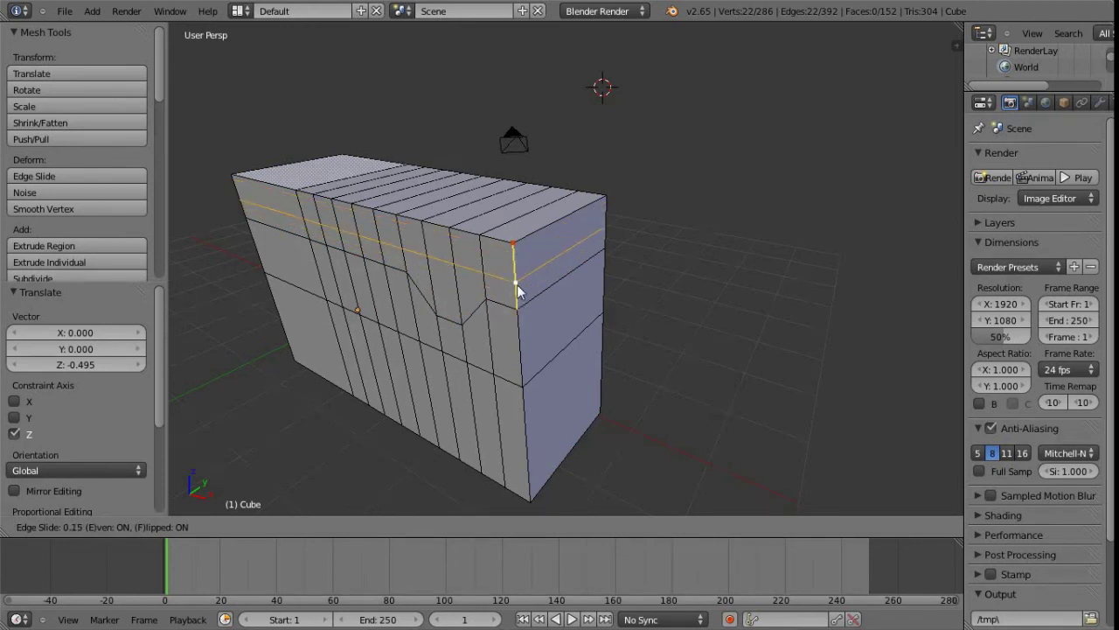
{"action": "key", "text": "e"}
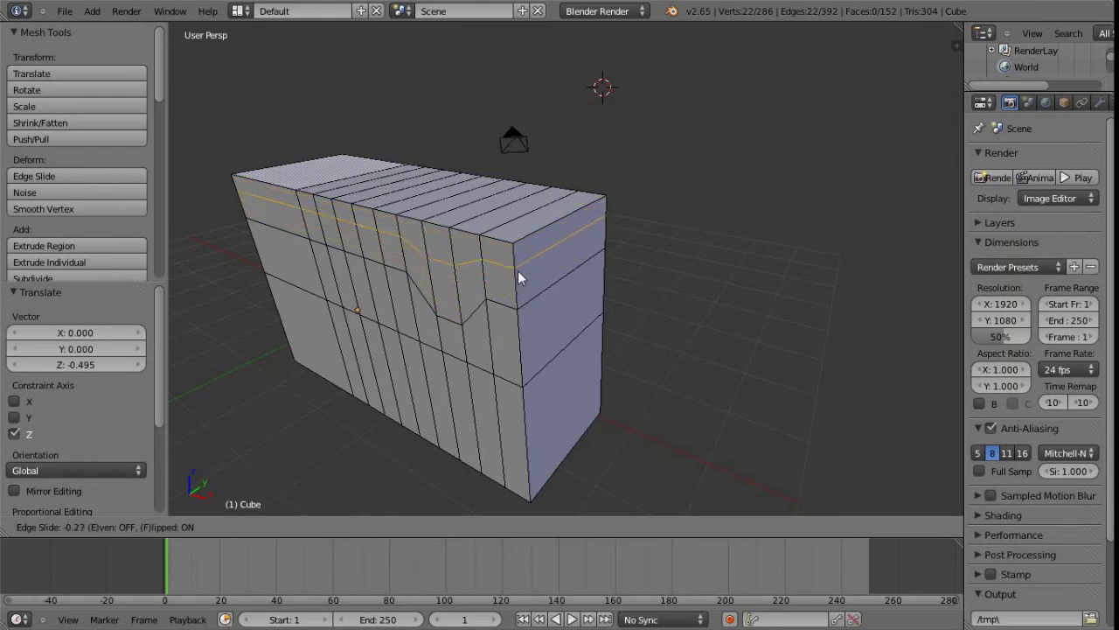
{"action": "left_click", "coordinate": [519, 274]}
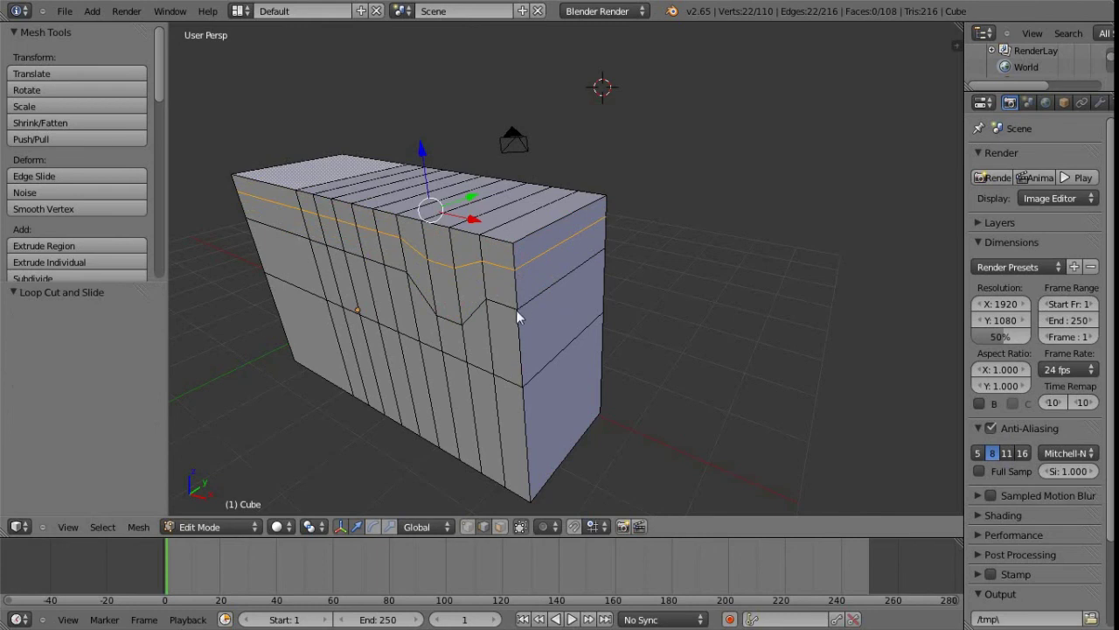
- Bevel the top edge at the block's positive X end with an offset of about 0.097
{"action": "middle_click_drag", "start_coordinate": [529, 353], "coordinate": [535, 302]}
{"action": "right_click", "coordinate": [531, 257]}
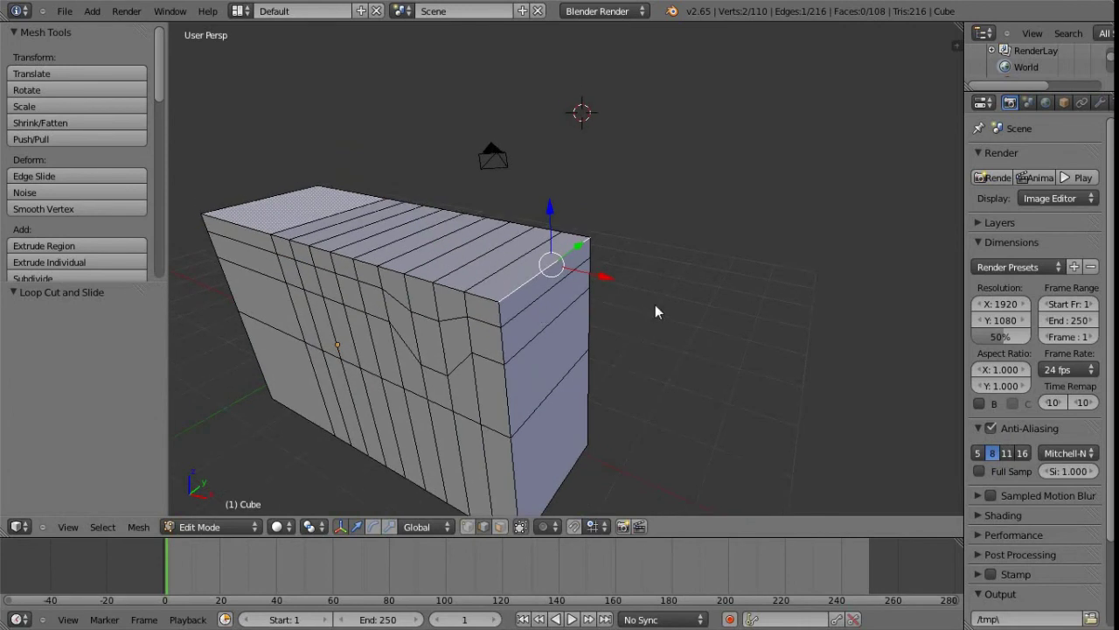
{"action": "key", "text": "ctrl+e"}
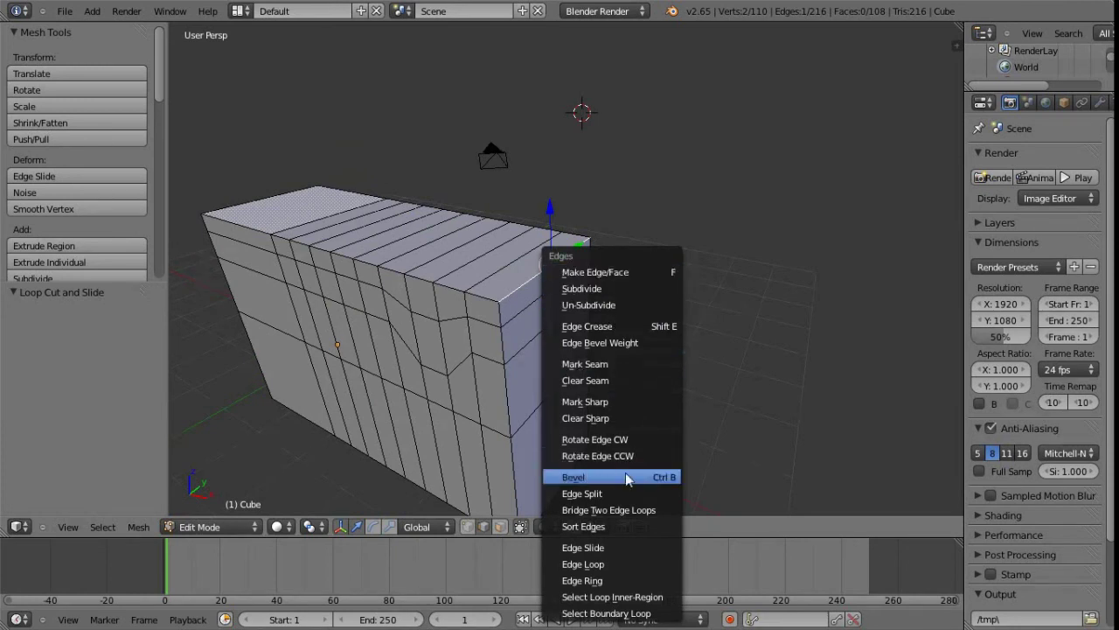
{"action": "key", "text": "Escape"}
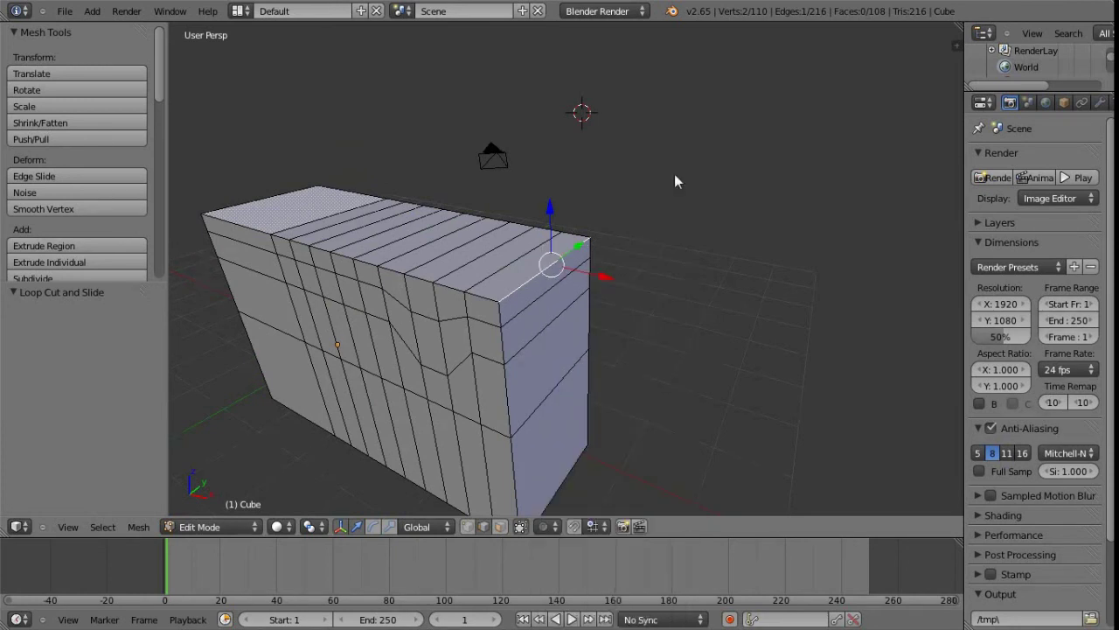
{"action": "key", "text": "ctrl+b"}
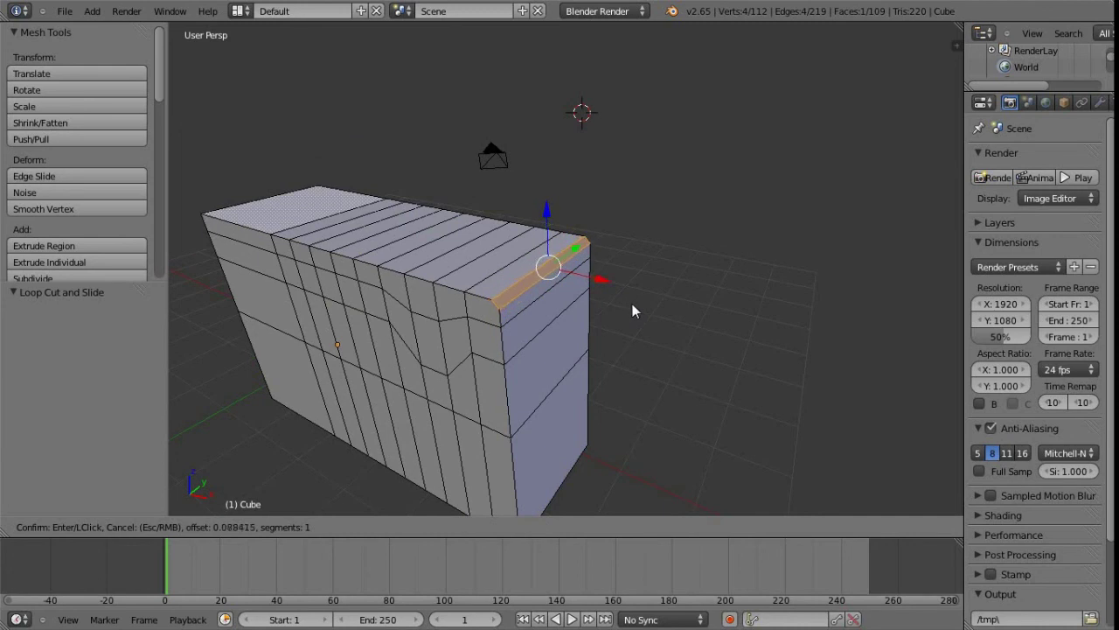
{"action": "left_click", "coordinate": [634, 307]}
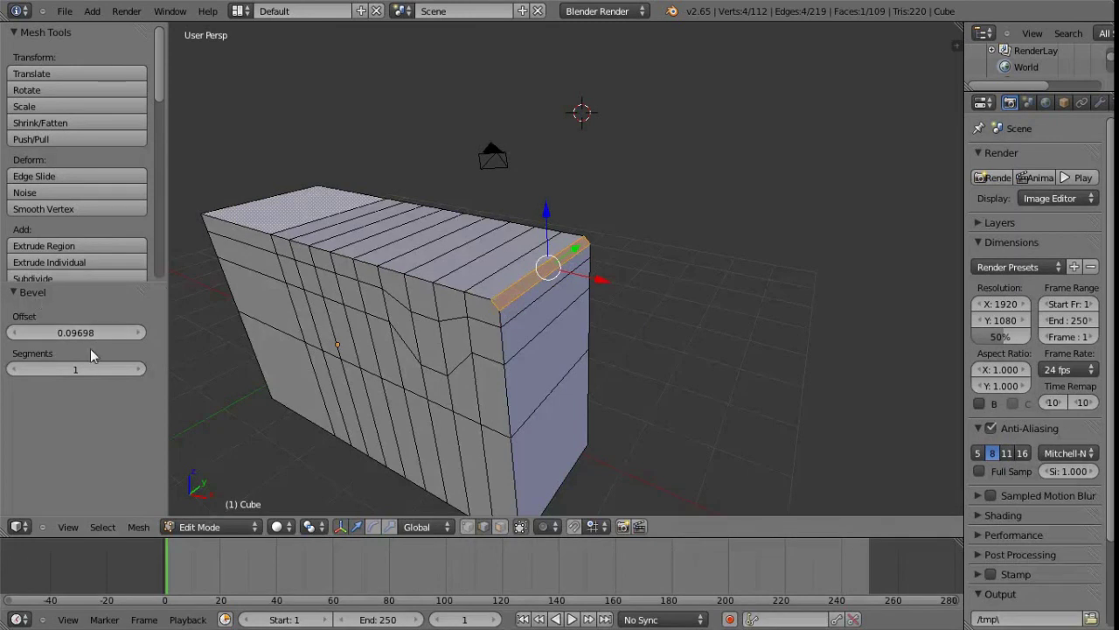
- Set the bevel's segments to 2 and inspect the bevelled edge up close
{"action": "left_click", "coordinate": [136, 370]}
{"action": "scroll", "coordinate": [494, 315], "scroll_direction": "up", "scroll_amount": 5}
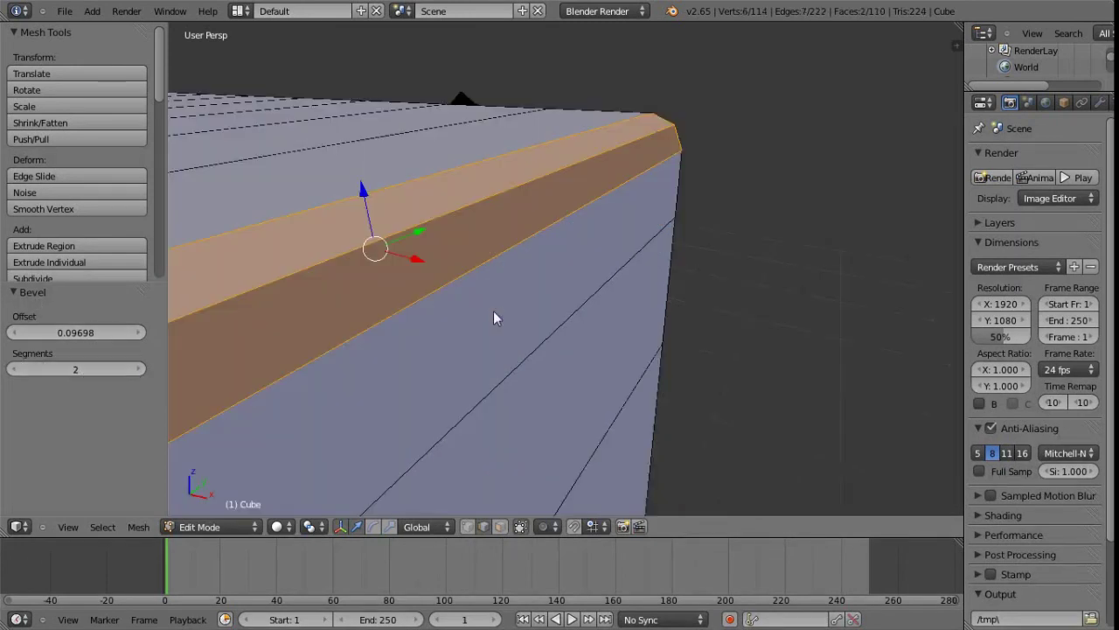
{"action": "scroll", "coordinate": [463, 335], "scroll_direction": "down", "scroll_amount": 3}
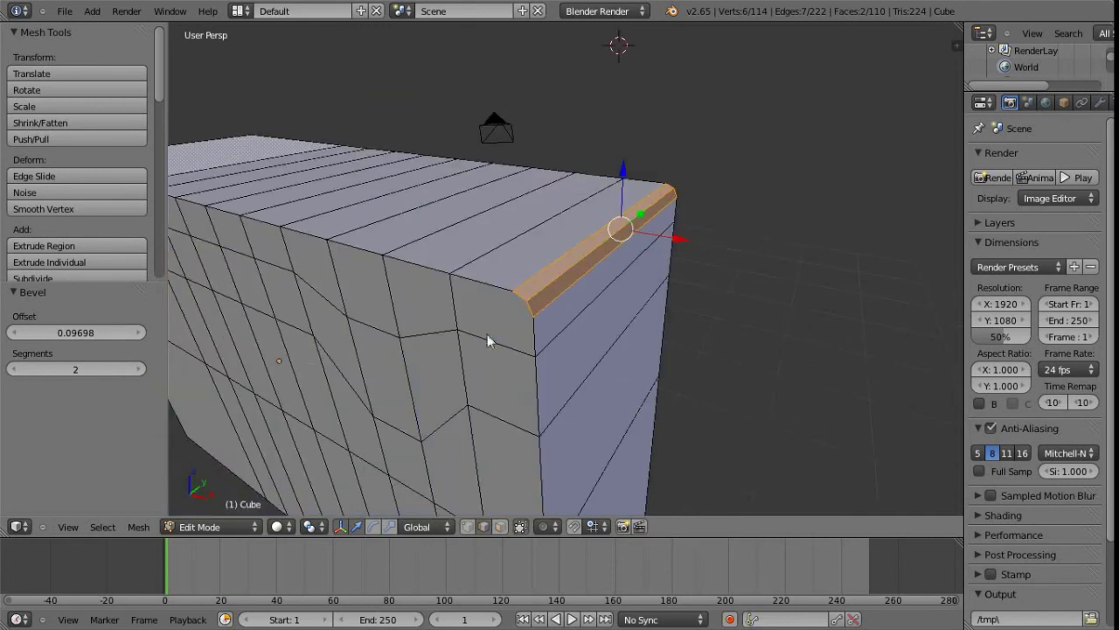
- Switch to Face select mode and select three separate faces on the block's long front side: the large lower one and two narrow ones
{"action": "scroll", "coordinate": [582, 339], "scroll_direction": "down", "scroll_amount": 4}
{"action": "mouse_move", "coordinate": [589, 335]}
{"action": "middle_mouse_down"}
{"action": "mouse_move", "coordinate": [543, 379]}
{"action": "mouse_move", "coordinate": [555, 352]}
{"action": "mouse_move", "coordinate": [515, 362]}
{"action": "mouse_move", "coordinate": [507, 347]}
{"action": "mouse_move", "coordinate": [603, 327]}
{"action": "middle_mouse_up"}
{"action": "key", "text": "ctrl+Tab"}
{"action": "left_click", "coordinate": [562, 334]}
{"action": "right_click", "coordinate": [575, 359]}
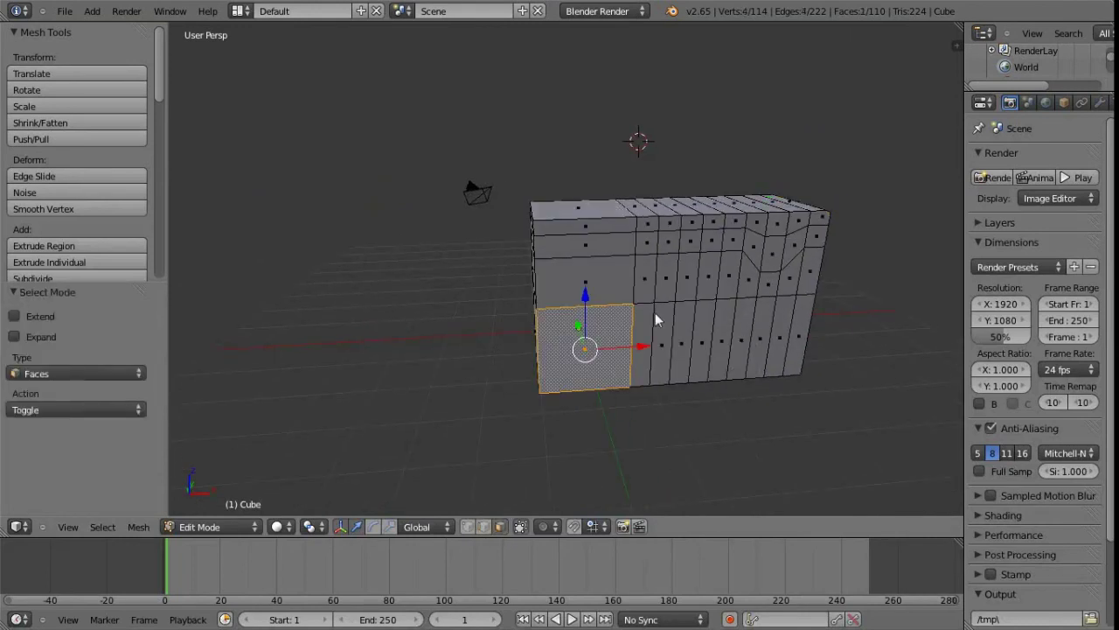
{"action": "right_click", "coordinate": [673, 287], "text": "shift"}
{"action": "right_click", "coordinate": [742, 336], "text": "shift"}
{"action": "middle_click_drag", "start_coordinate": [741, 337], "coordinate": [560, 367]}
{"action": "middle_click_drag", "start_coordinate": [525, 446], "coordinate": [567, 375]}
{"action": "scroll", "coordinate": [558, 391], "scroll_direction": "up", "scroll_amount": 2}
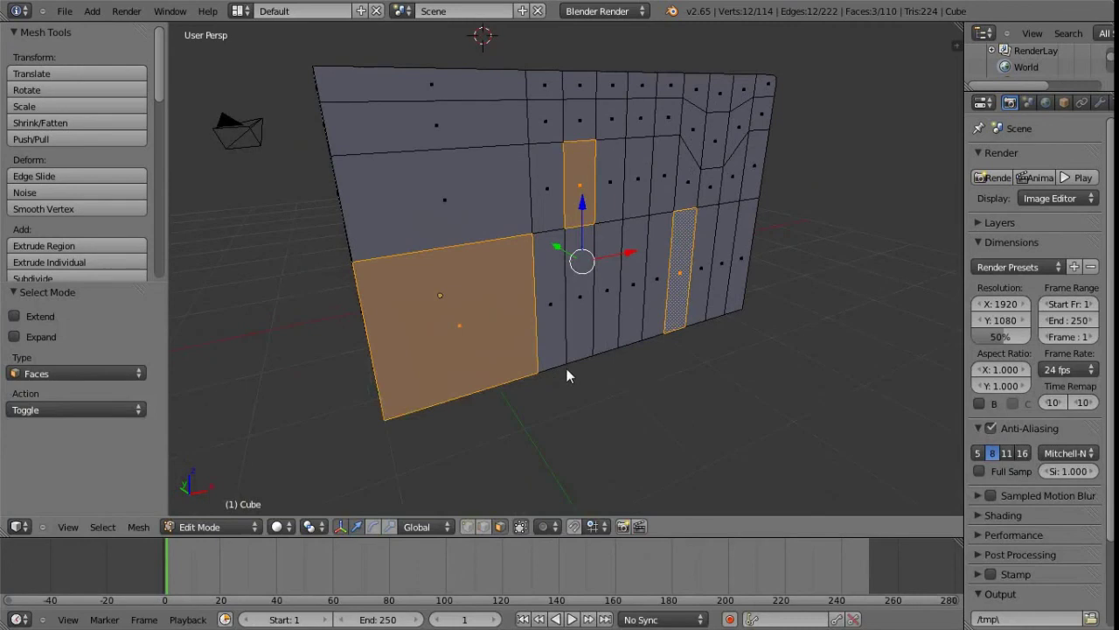
{"action": "left_click", "coordinate": [139, 528]}
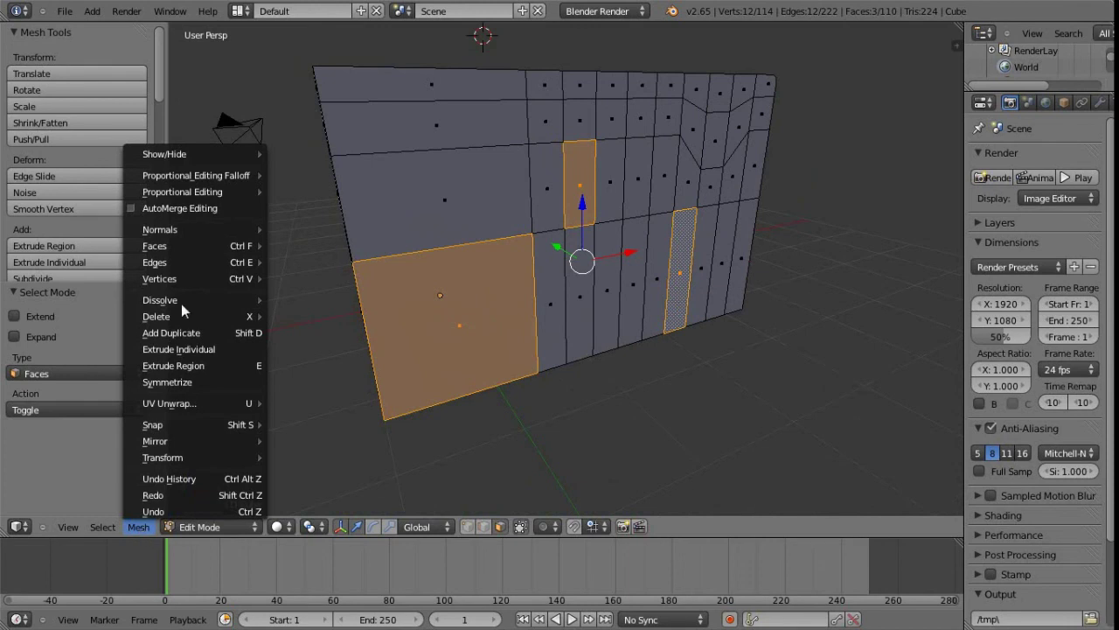
{"action": "mouse_move", "coordinate": [191, 245]}
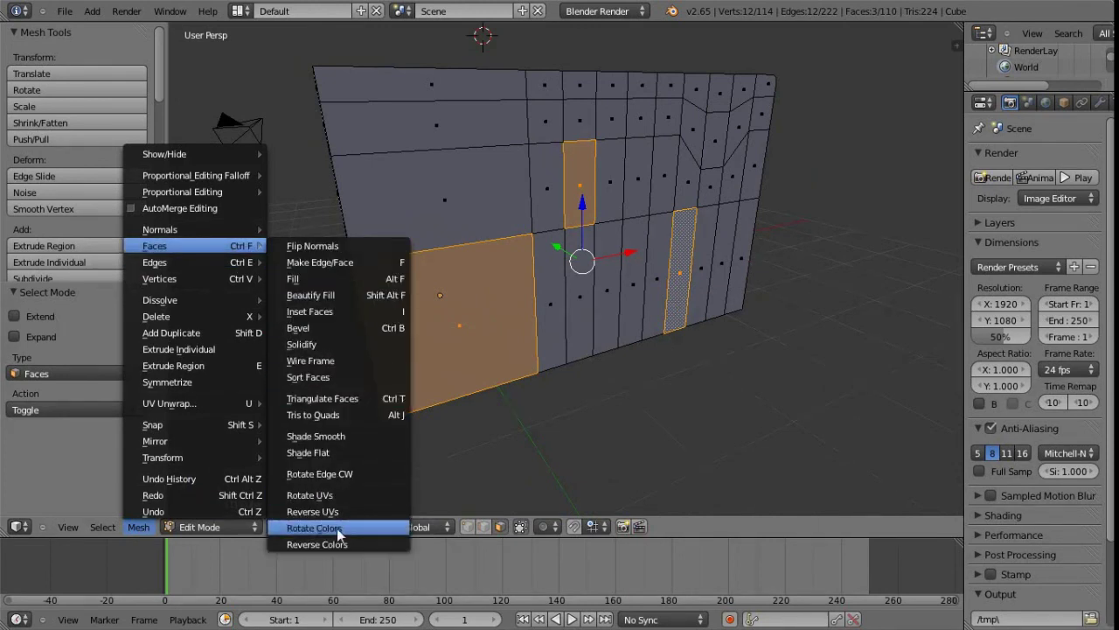
- Subdivide the three selected faces on the block's long front side
{"action": "middle_click_drag", "start_coordinate": [455, 455], "coordinate": [521, 321]}
{"action": "scroll", "coordinate": [521, 323], "scroll_direction": "down", "scroll_amount": 5}
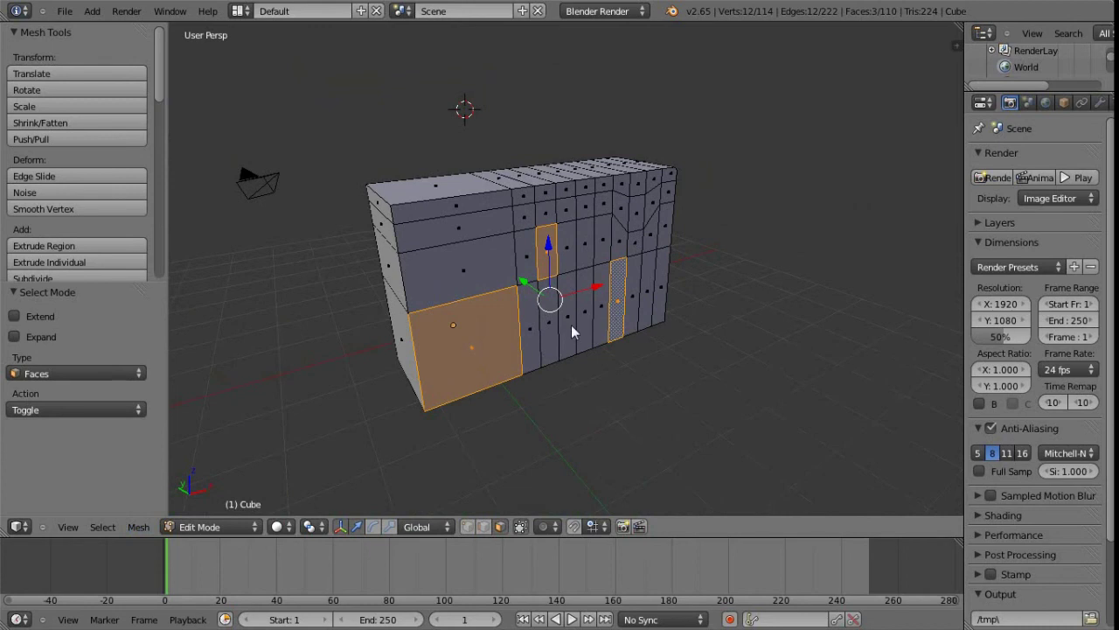
{"action": "middle_click_drag", "start_coordinate": [584, 326], "coordinate": [586, 345]}
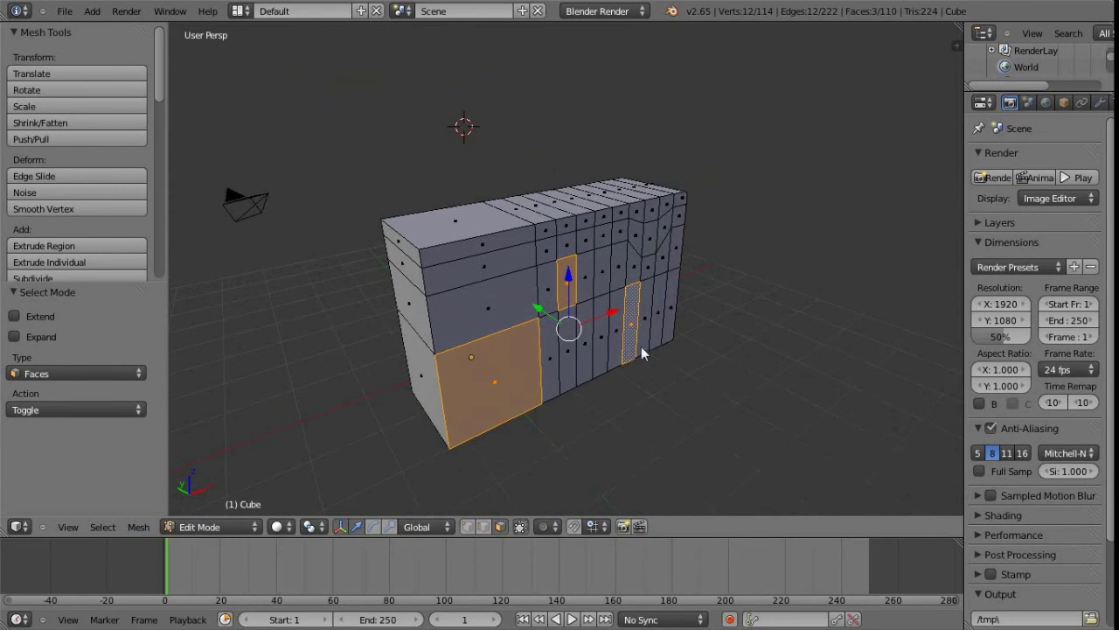
{"action": "key", "text": "w"}
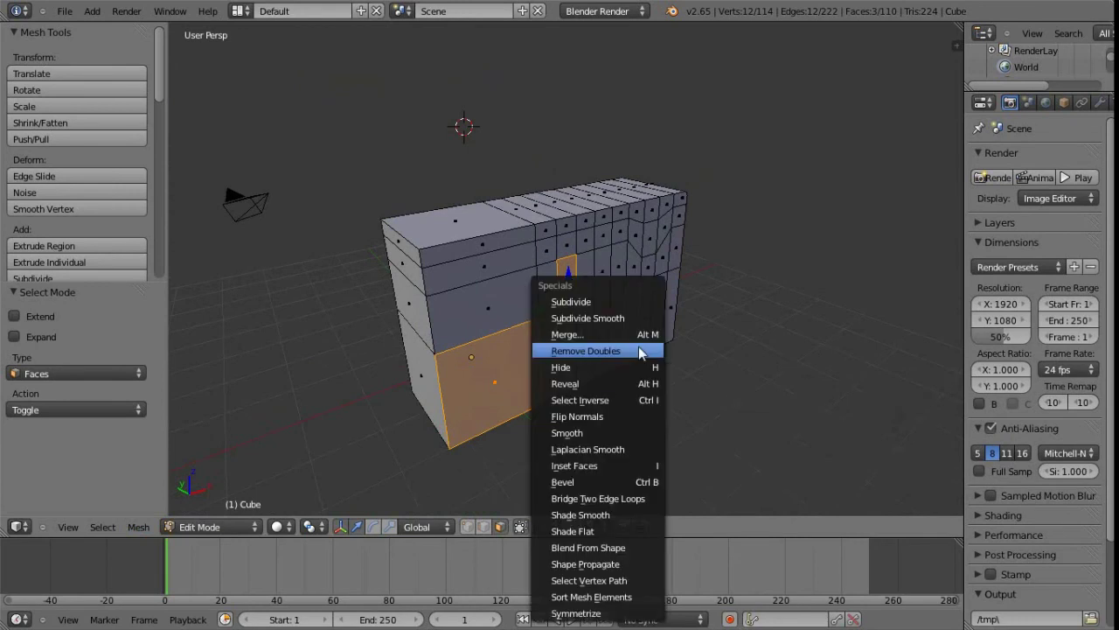
{"action": "left_click", "coordinate": [619, 304]}
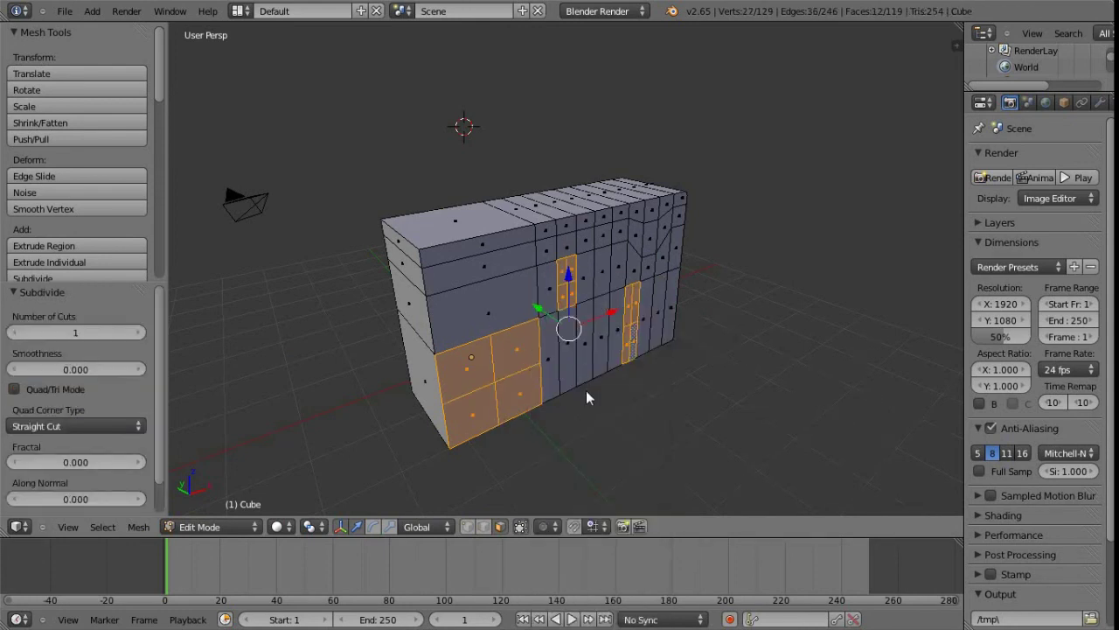
- Try 3 cuts for the subdivision of the selected faces and settle on 2 cuts
{"action": "scroll", "coordinate": [588, 349], "scroll_direction": "up", "scroll_amount": 5}
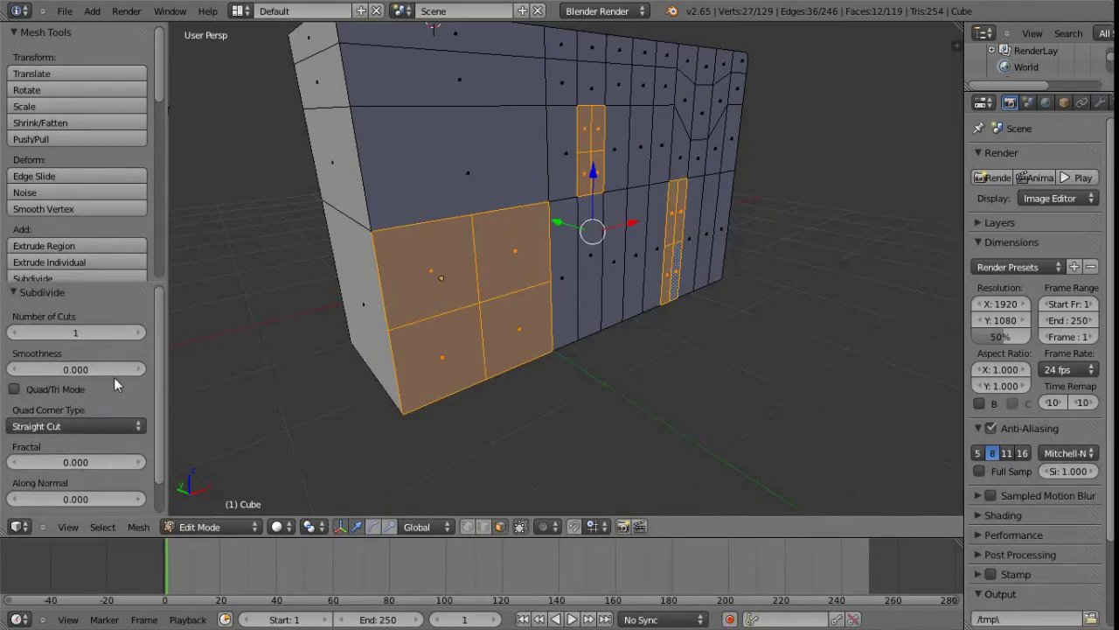
{"action": "left_click", "coordinate": [138, 332]}
{"action": "left_click", "coordinate": [138, 332]}
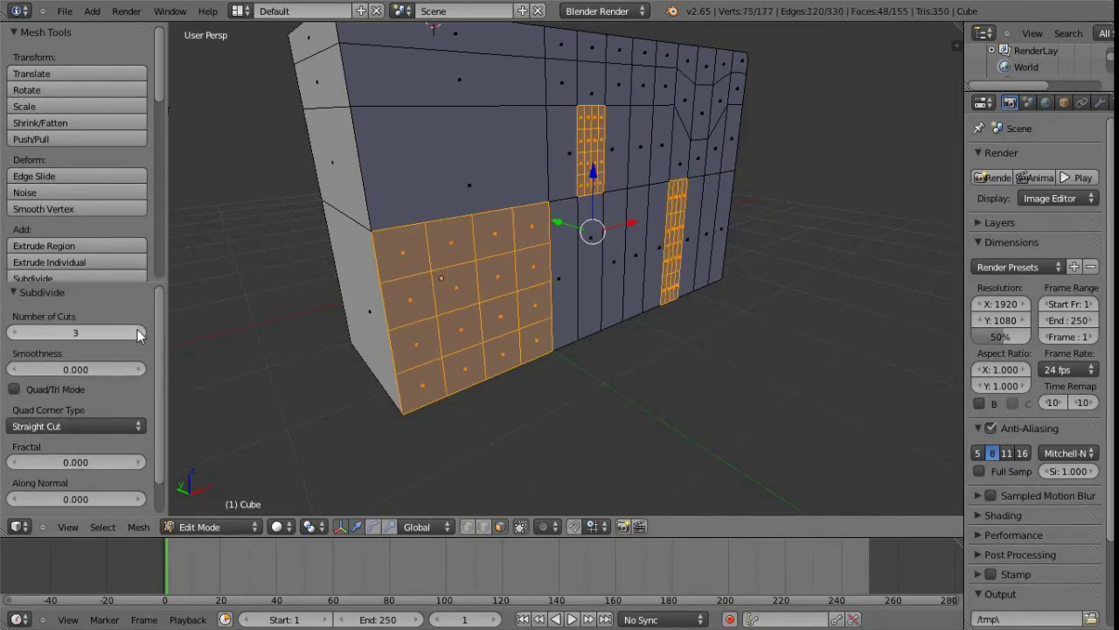
{"action": "left_click", "coordinate": [10, 333]}
- Try Quad/Tri Mode on the subdivision to compare the surrounding faces, and turn it off again
{"action": "scroll", "coordinate": [112, 461], "scroll_direction": "down", "scroll_amount": 1}
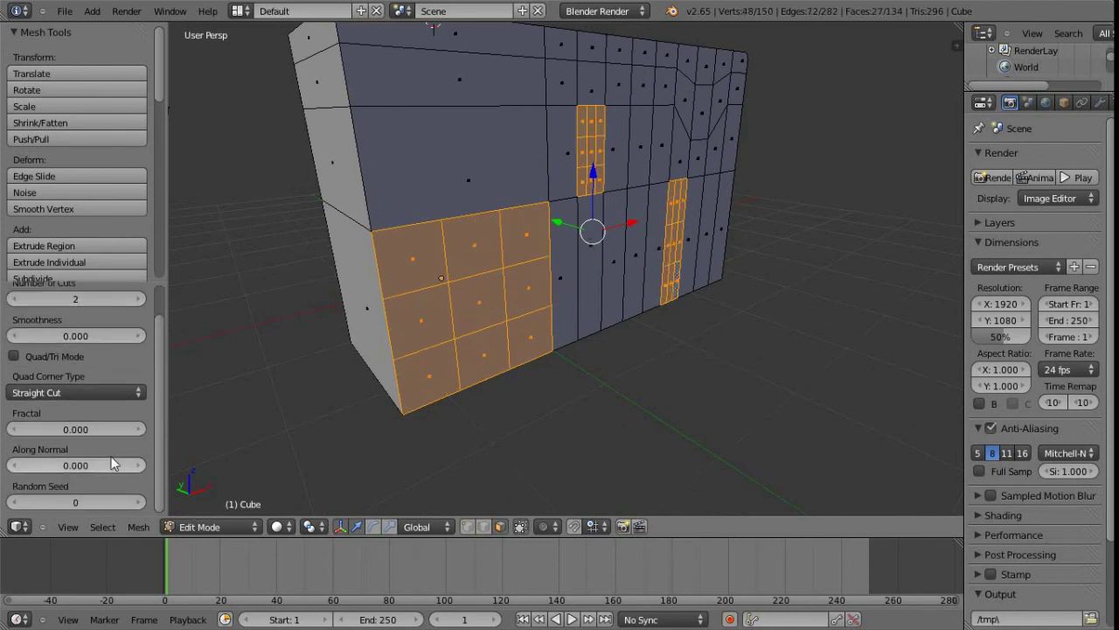
{"action": "left_click", "coordinate": [14, 357]}
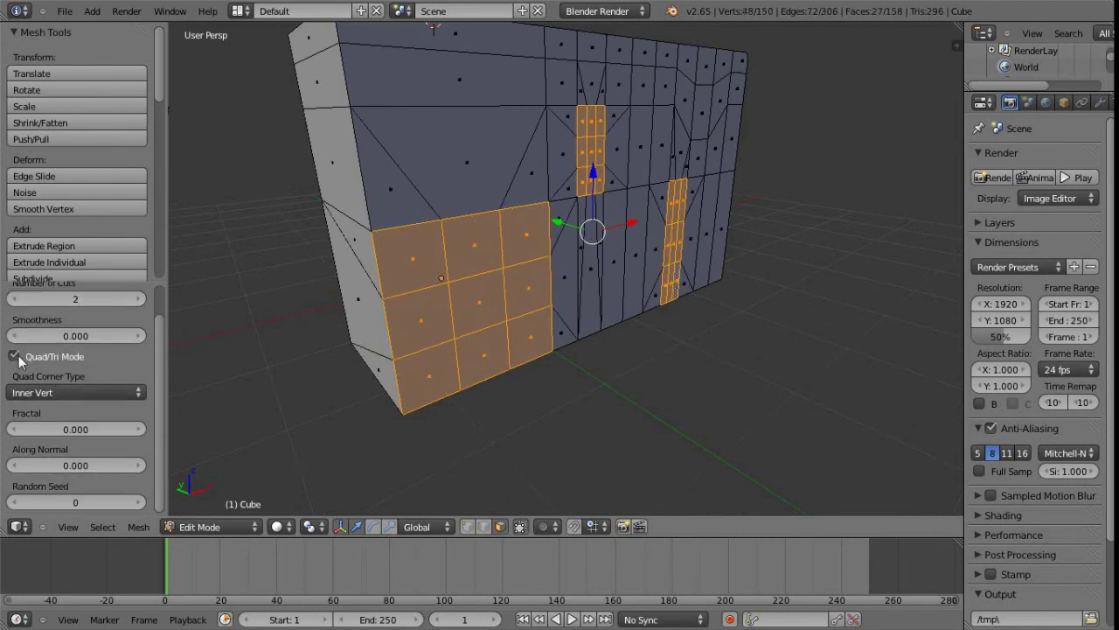
{"action": "left_click", "coordinate": [15, 357]}
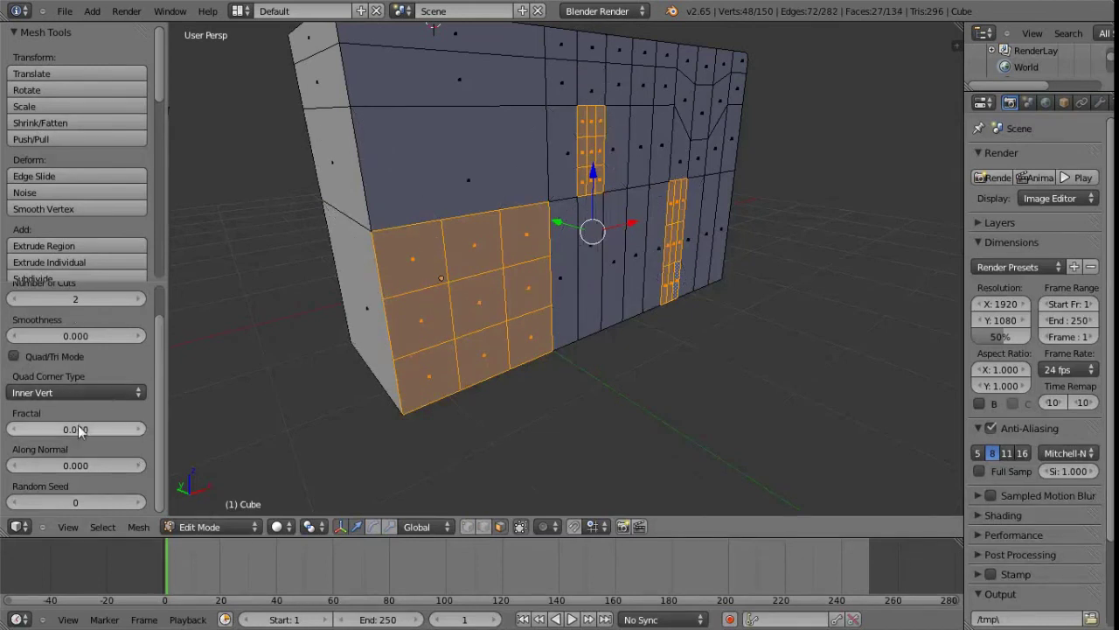
{"action": "scroll", "coordinate": [113, 392], "scroll_direction": "up", "scroll_amount": 1}
- Leave Edit Mode for Object Mode and view the whole block from another side
{"action": "scroll", "coordinate": [600, 281], "scroll_direction": "down", "scroll_amount": 5}
{"action": "middle_click_drag", "start_coordinate": [600, 281], "coordinate": [575, 233]}
{"action": "key", "text": "Tab"}
{"action": "mouse_move", "coordinate": [570, 292]}
{"action": "middle_mouse_down"}
{"action": "mouse_move", "coordinate": [428, 302]}
{"action": "mouse_move", "coordinate": [550, 297]}
{"action": "mouse_move", "coordinate": [436, 302]}
{"action": "mouse_move", "coordinate": [629, 323]}
{"action": "mouse_move", "coordinate": [536, 305]}
{"action": "mouse_move", "coordinate": [556, 318]}
{"action": "mouse_move", "coordinate": [524, 337]}
{"action": "mouse_move", "coordinate": [577, 311]}
{"action": "mouse_move", "coordinate": [582, 327]}
{"action": "mouse_move", "coordinate": [563, 298]}
{"action": "mouse_move", "coordinate": [572, 289]}
{"action": "mouse_move", "coordinate": [569, 298]}
{"action": "middle_mouse_up"}
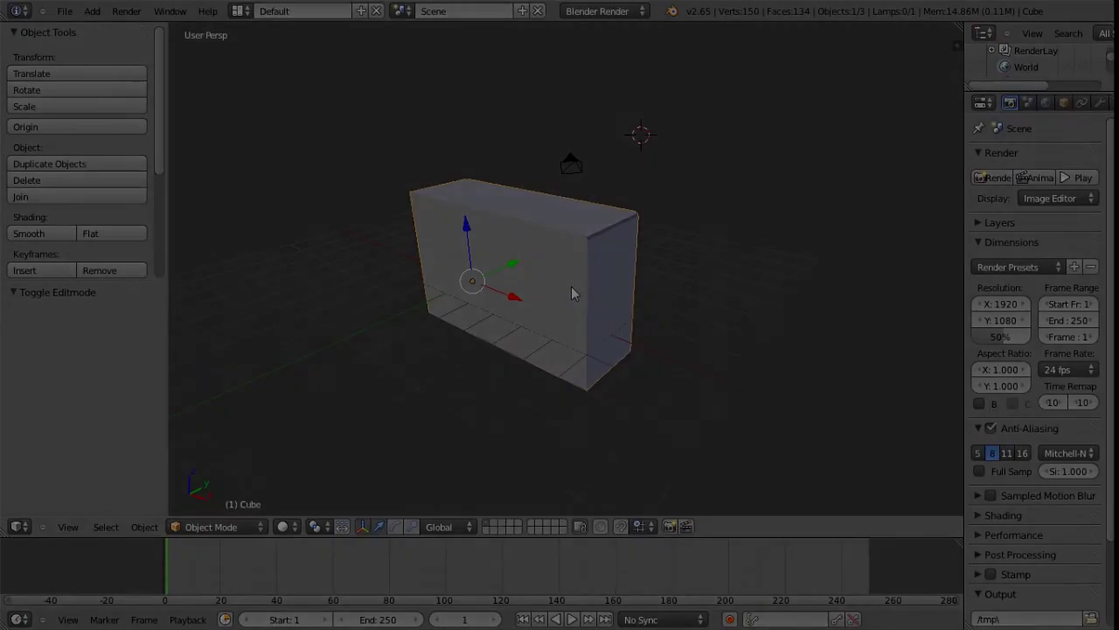